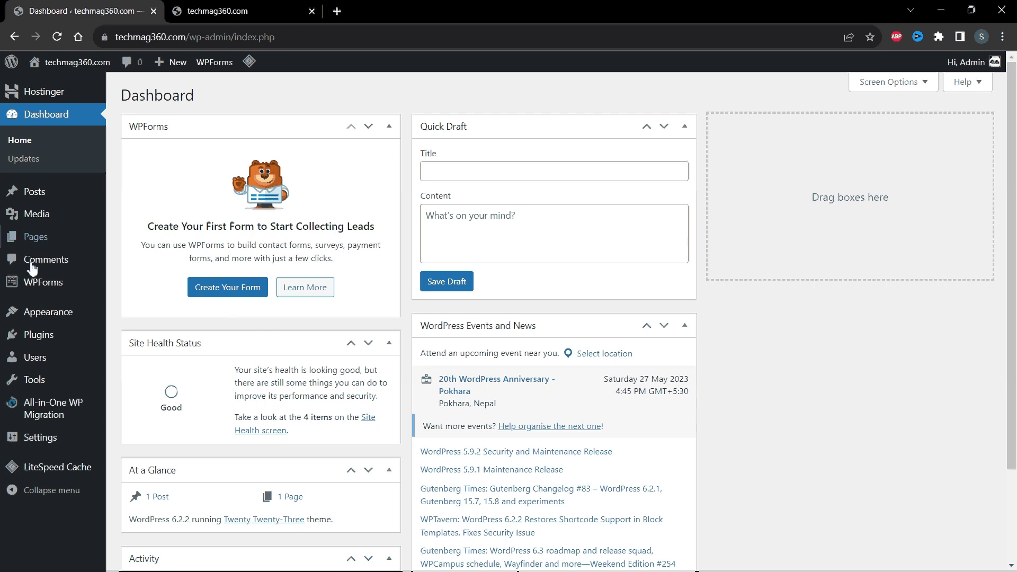
- Look over the site's installed themes and the catalogue of popular themes available to add
mouse_move(73, 320)
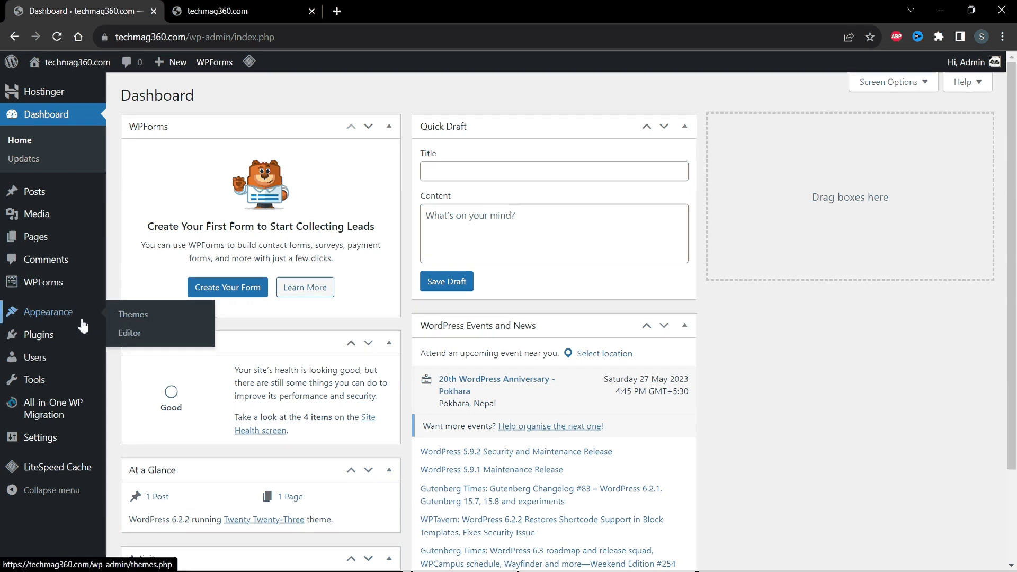
click(135, 317)
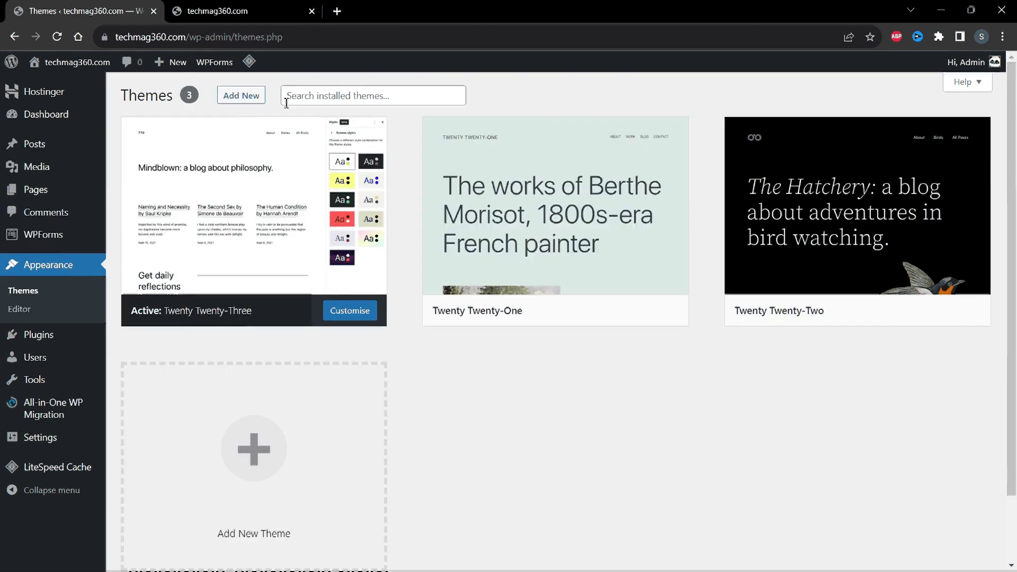
click(235, 101)
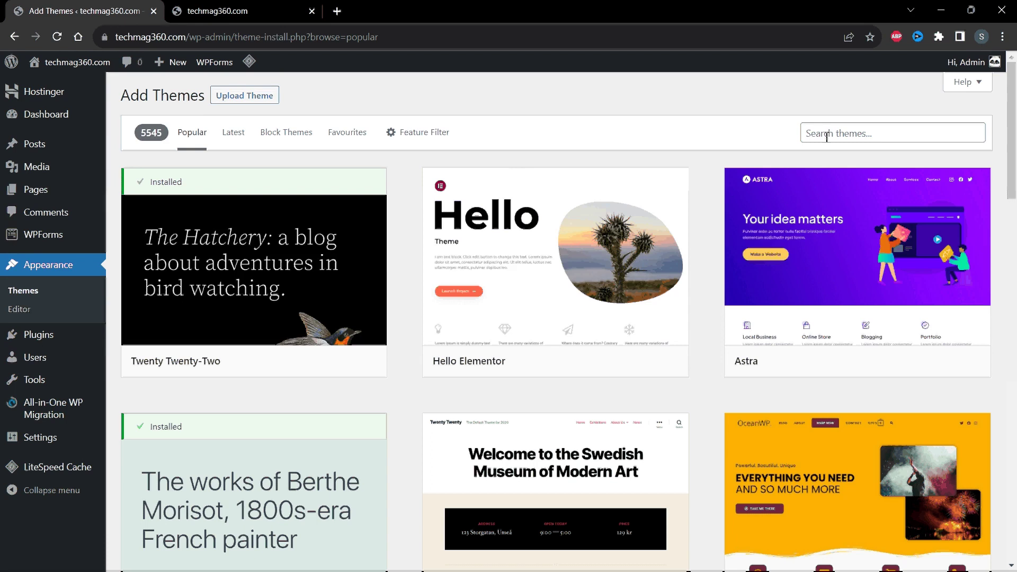
mouse_move(316, 272)
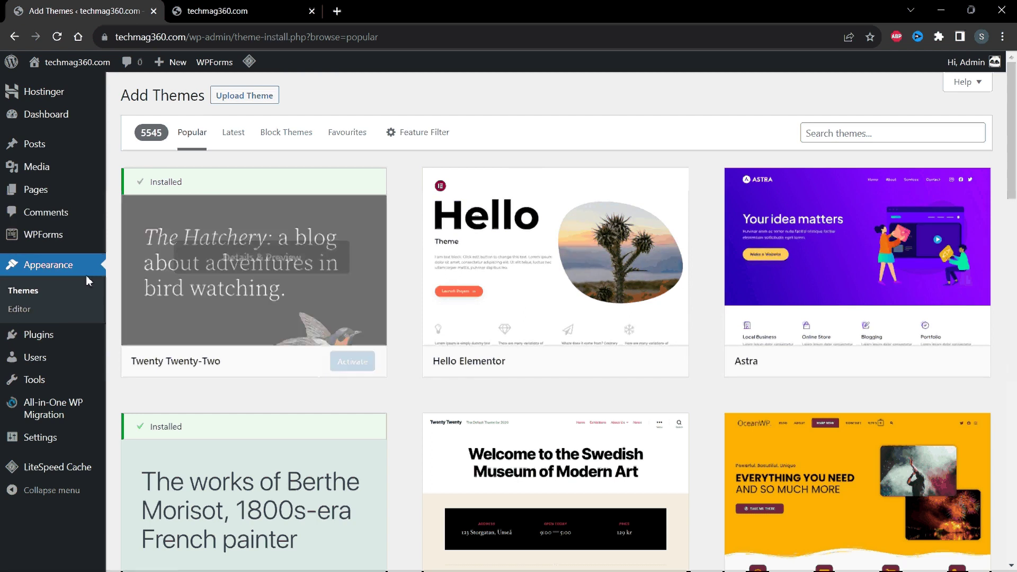
click(25, 291)
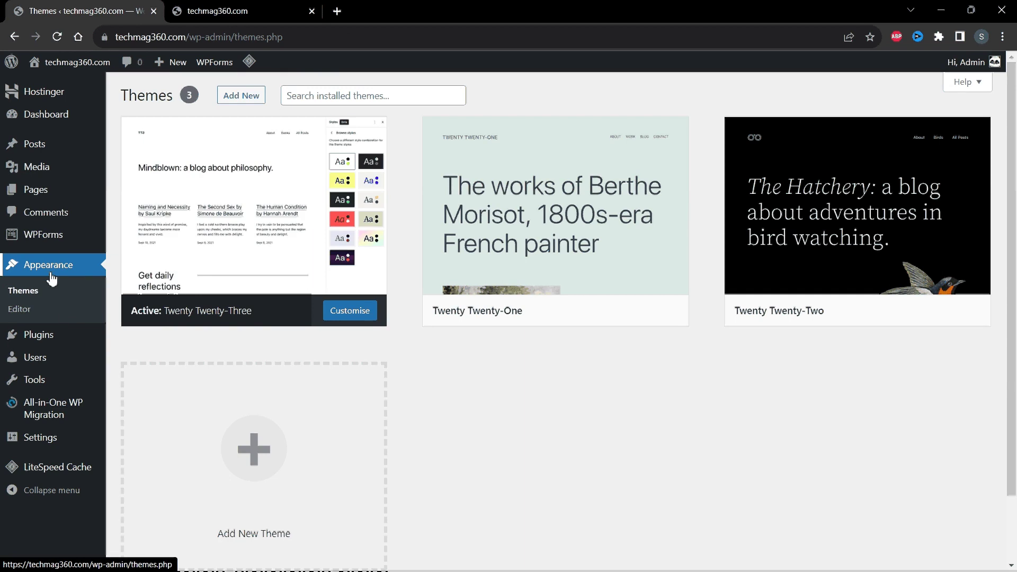
- In the site editor, create a template part named sidebar-right with the General area
click(25, 315)
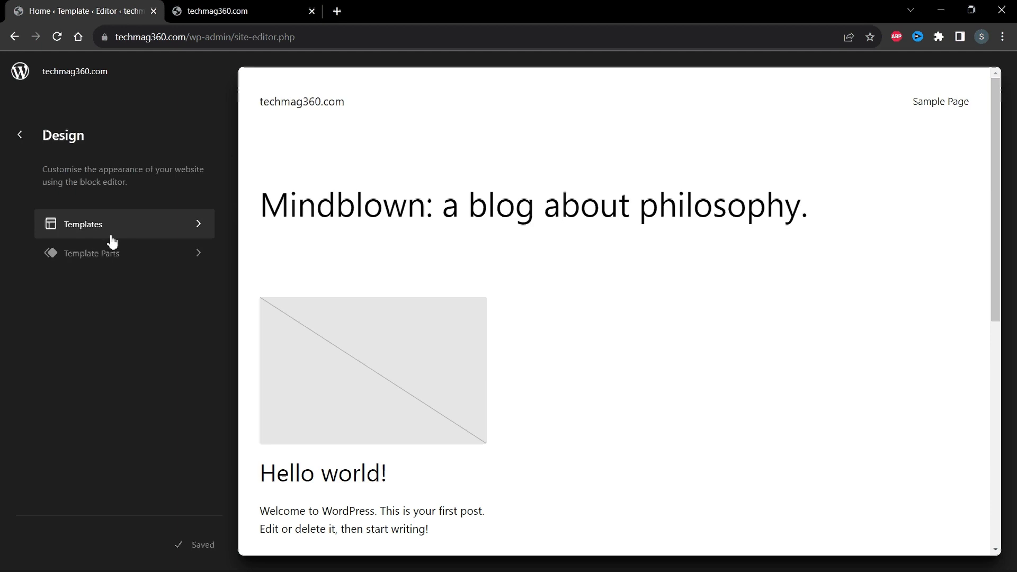
click(120, 268)
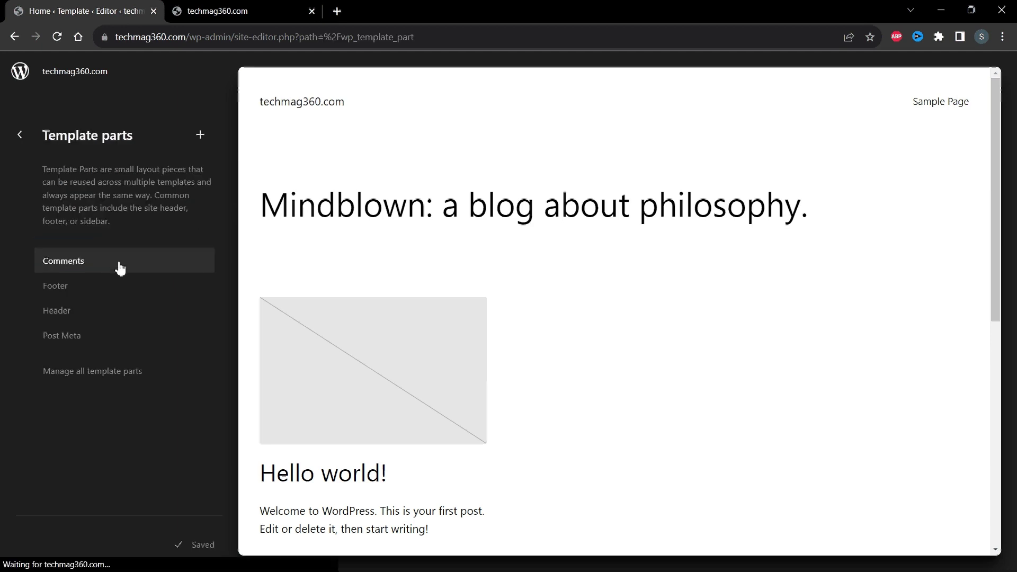
click(208, 140)
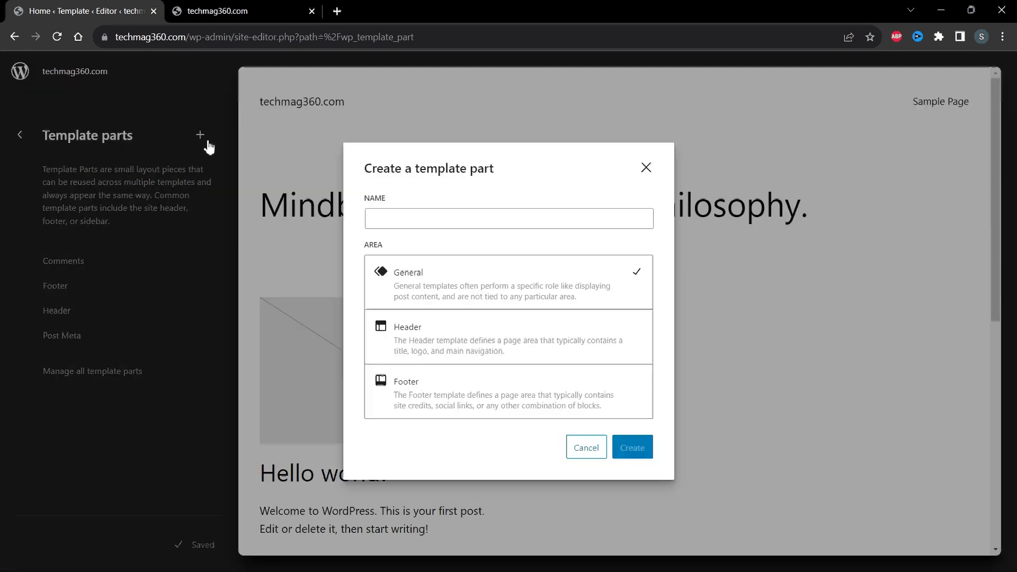
click(489, 221)
text(s)
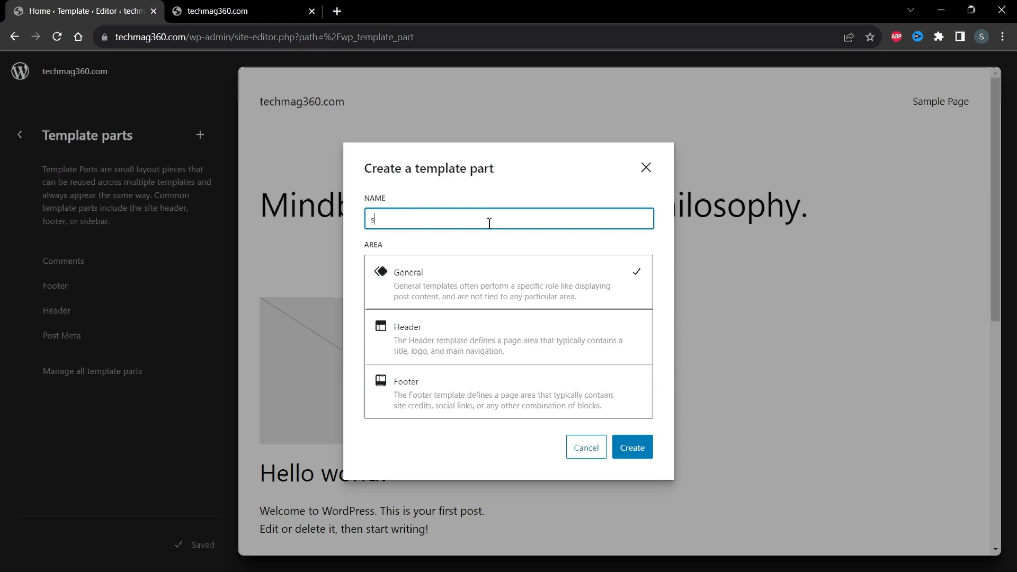
text(idebar-right)
click(425, 291)
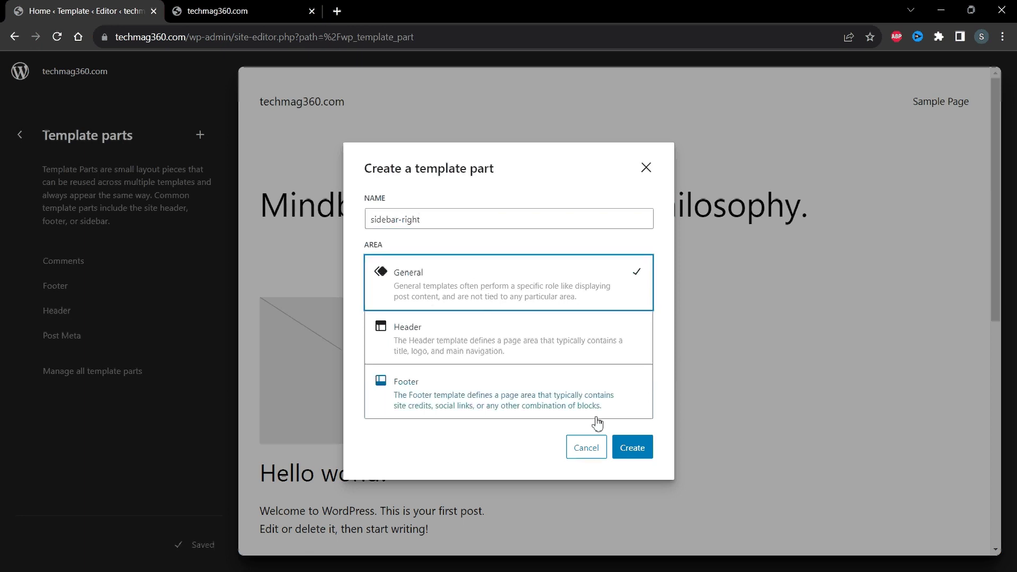
click(633, 450)
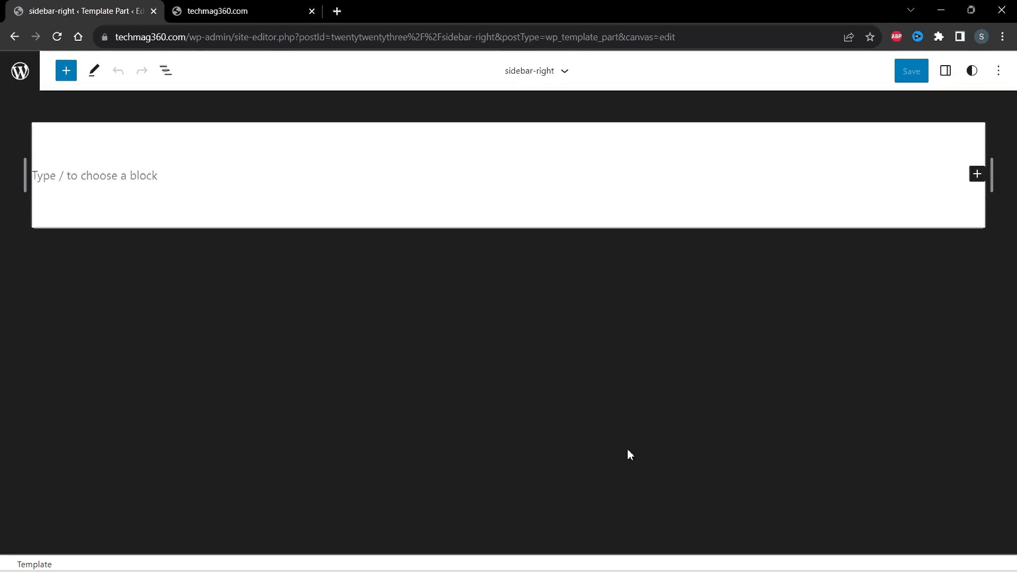
- Insert a Heading block reading "Follow us" in the empty sidebar-right template part
click(154, 181)
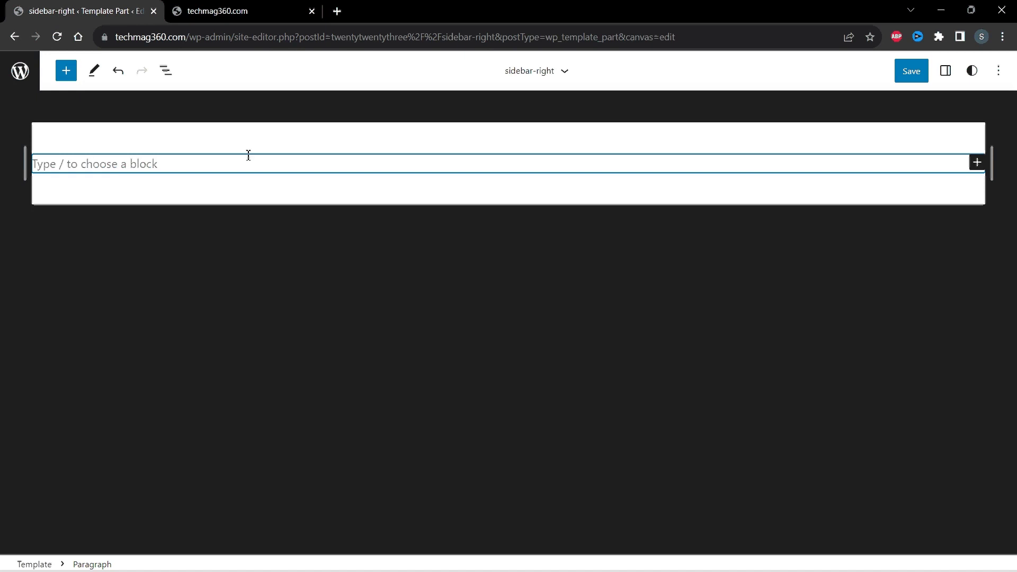
click(66, 73)
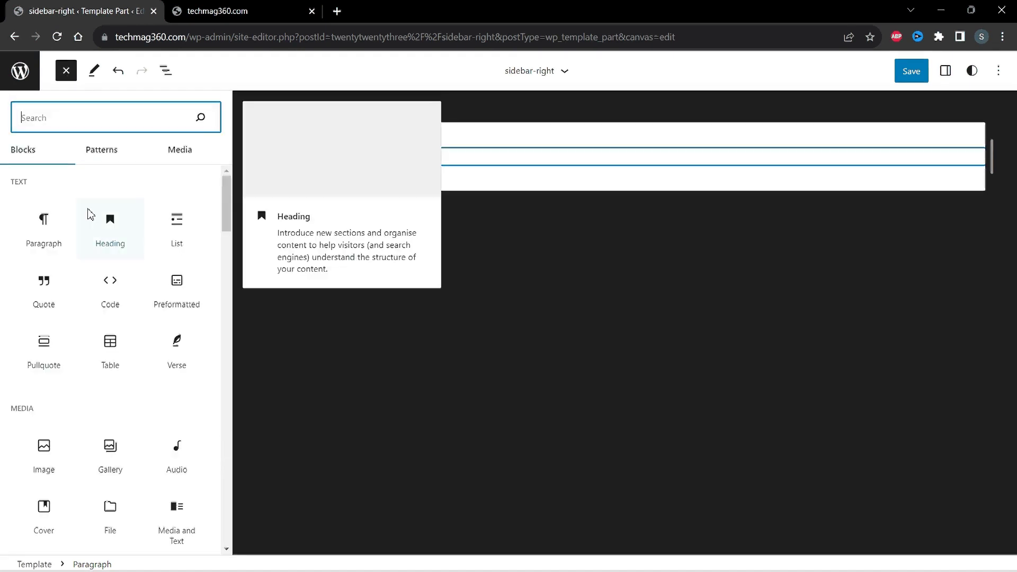
click(110, 228)
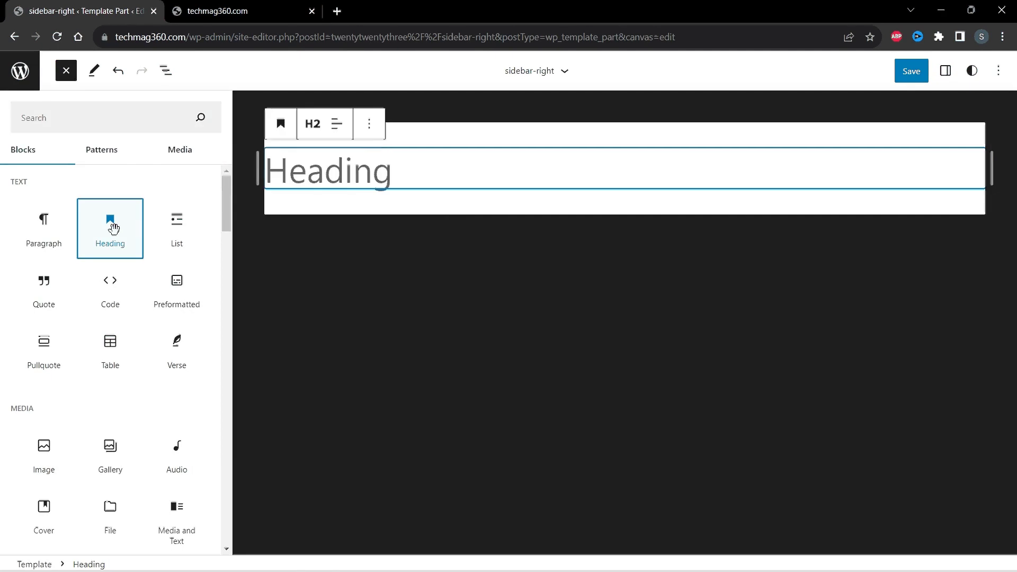
click(297, 180)
text(Follow us)
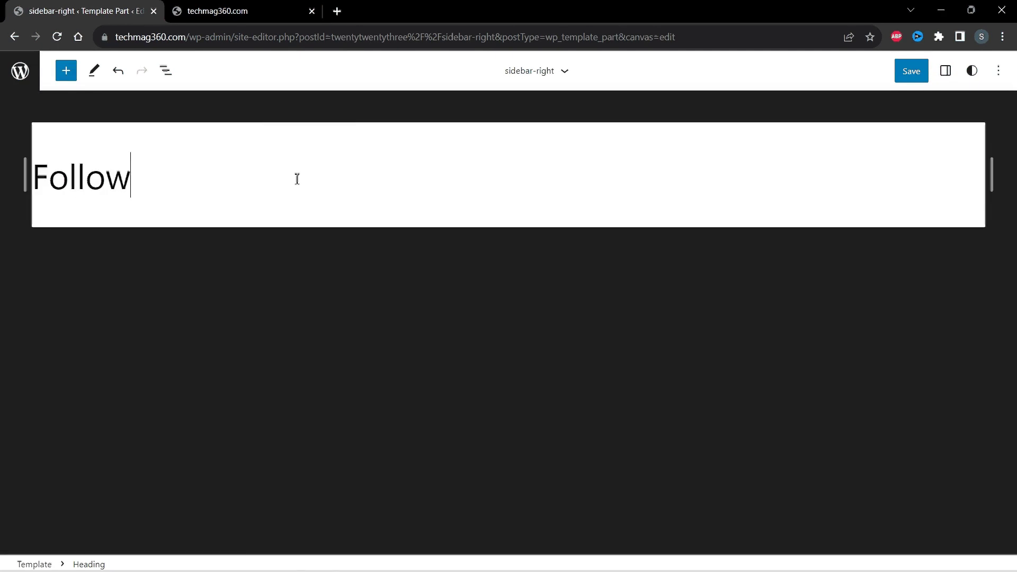
- Change the "Follow us" heading to level H4
click(131, 180)
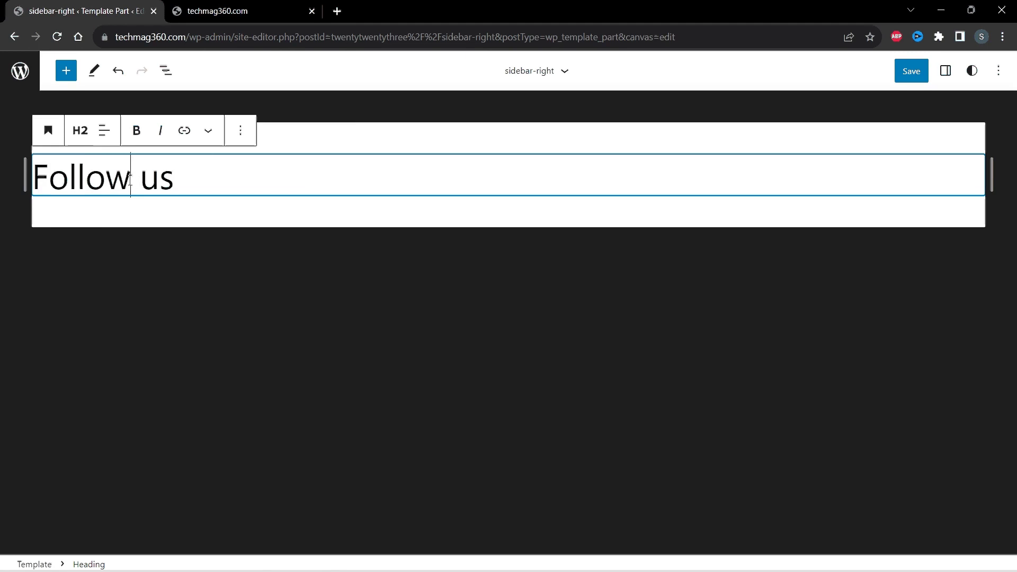
click(83, 139)
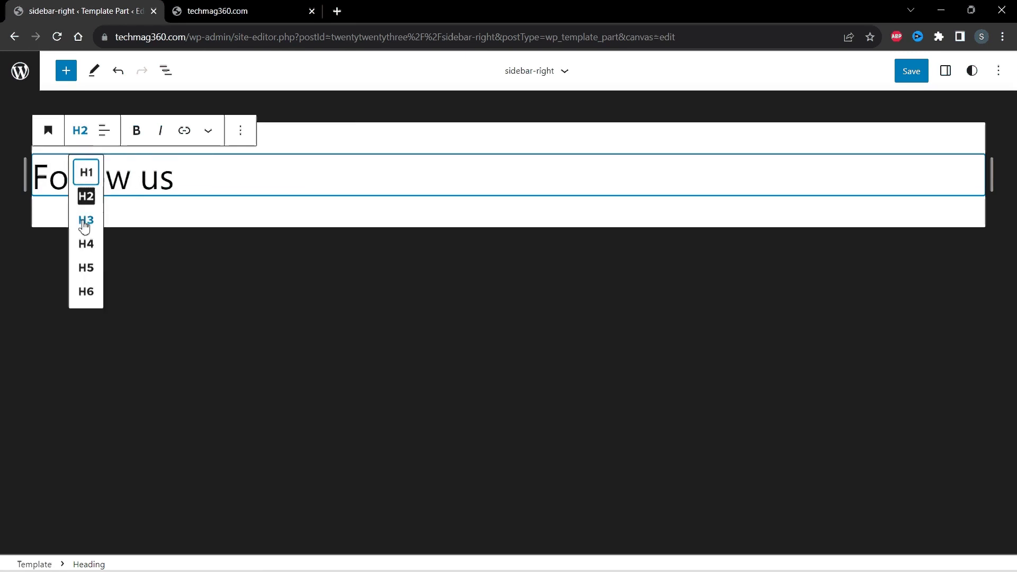
click(90, 253)
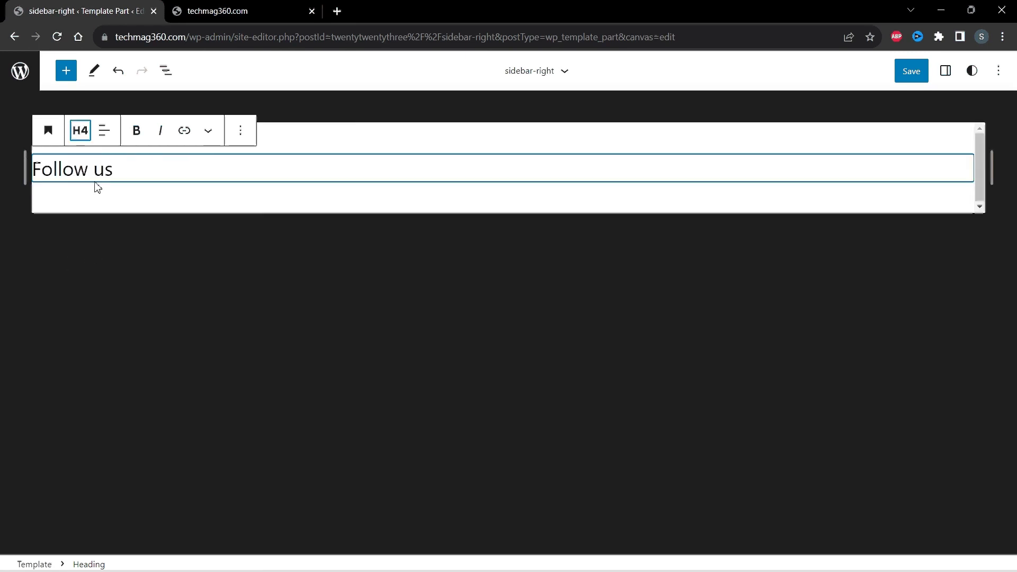
click(117, 202)
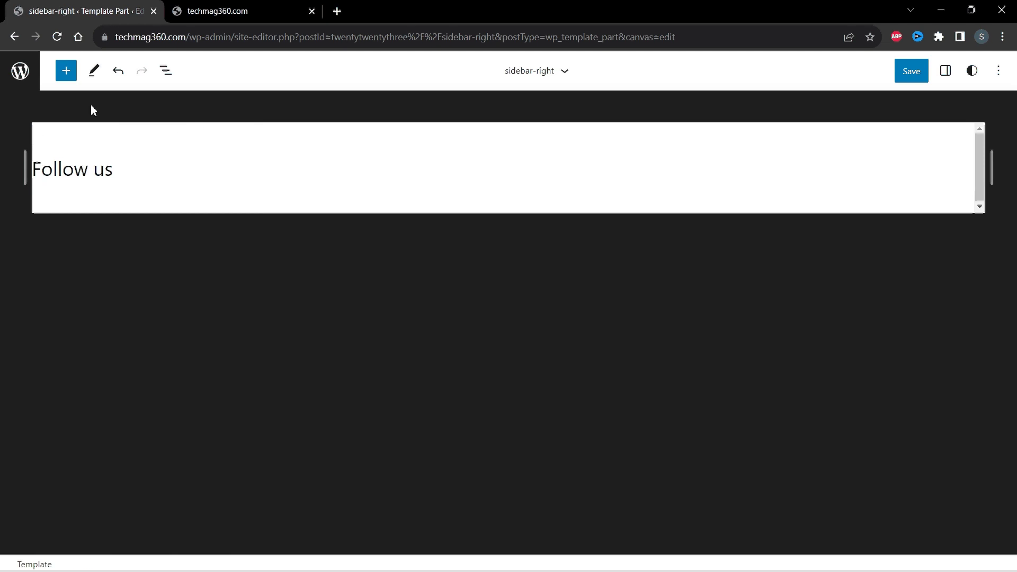
- Insert a Social Icons block below the "Follow us" heading and add a YouTube icon to it
click(73, 78)
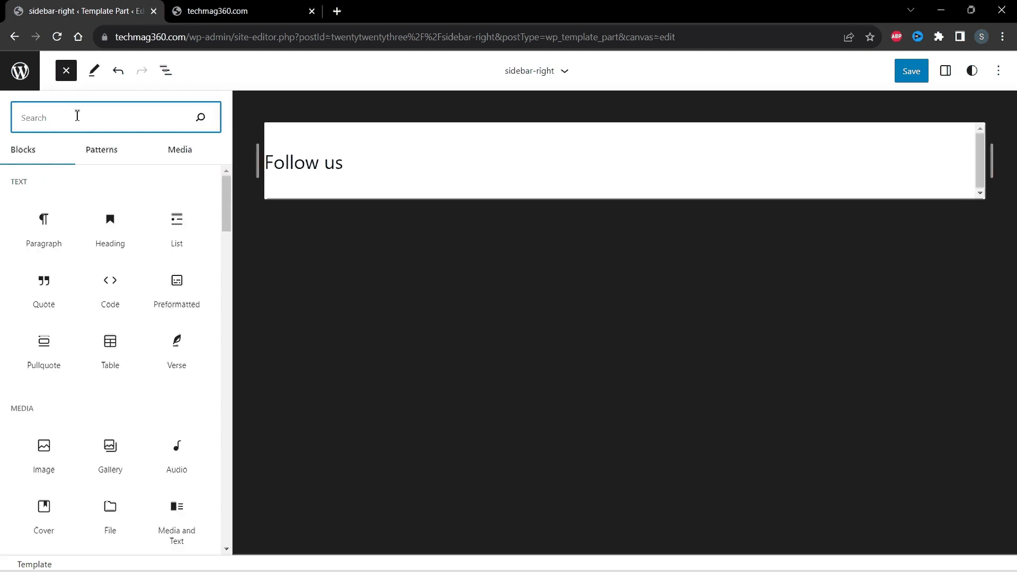
text(social)
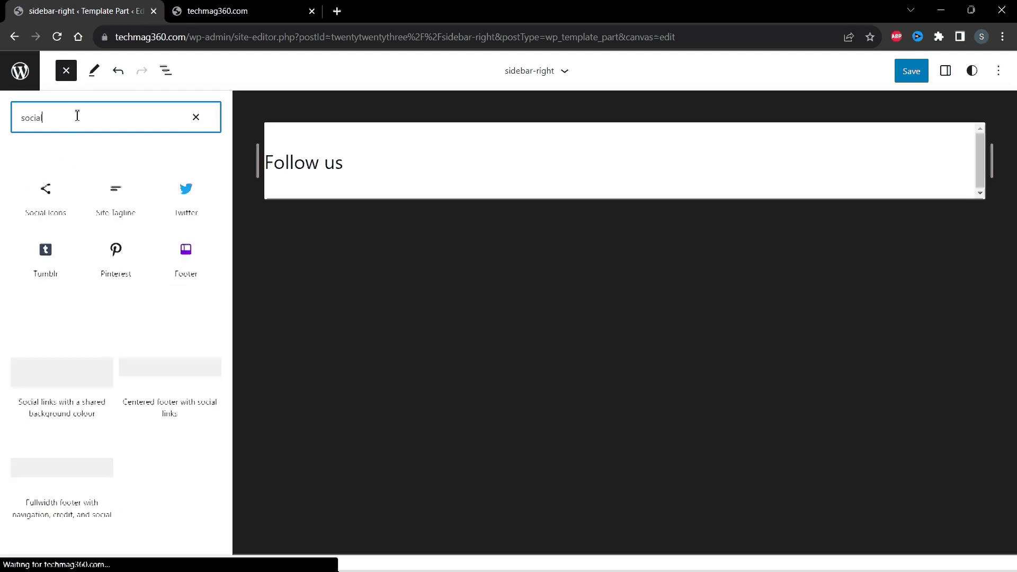
click(41, 186)
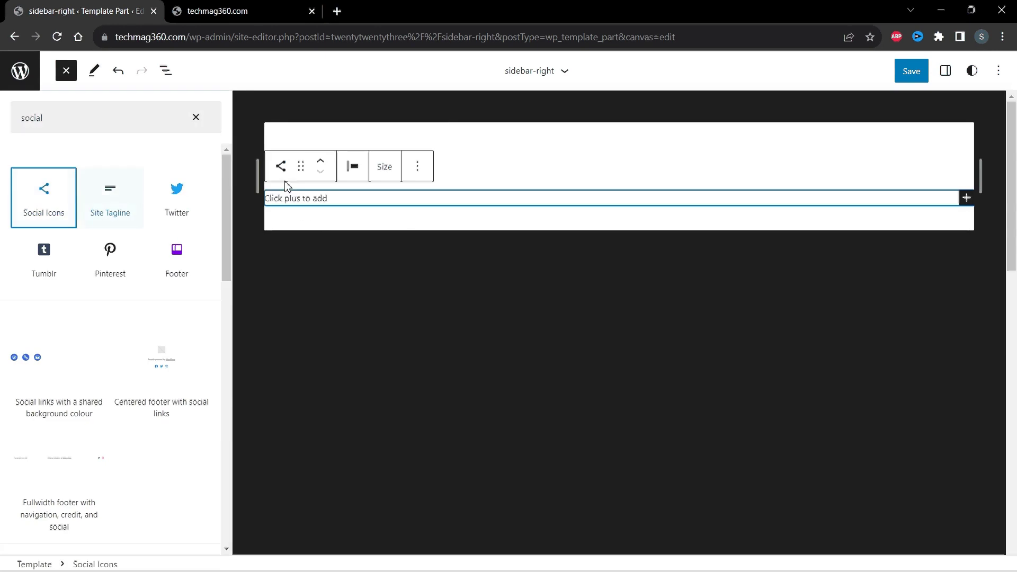
click(369, 201)
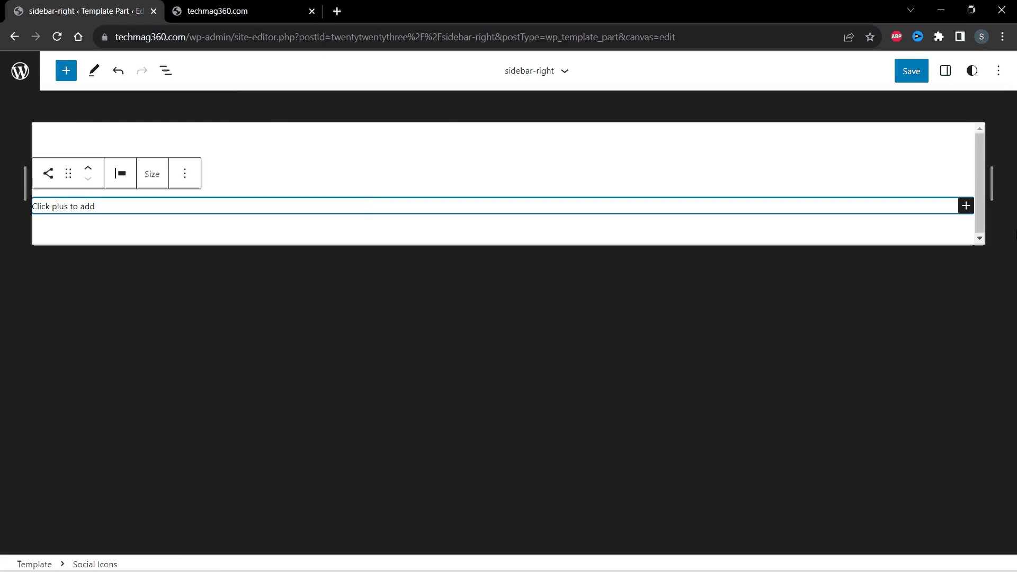
click(967, 209)
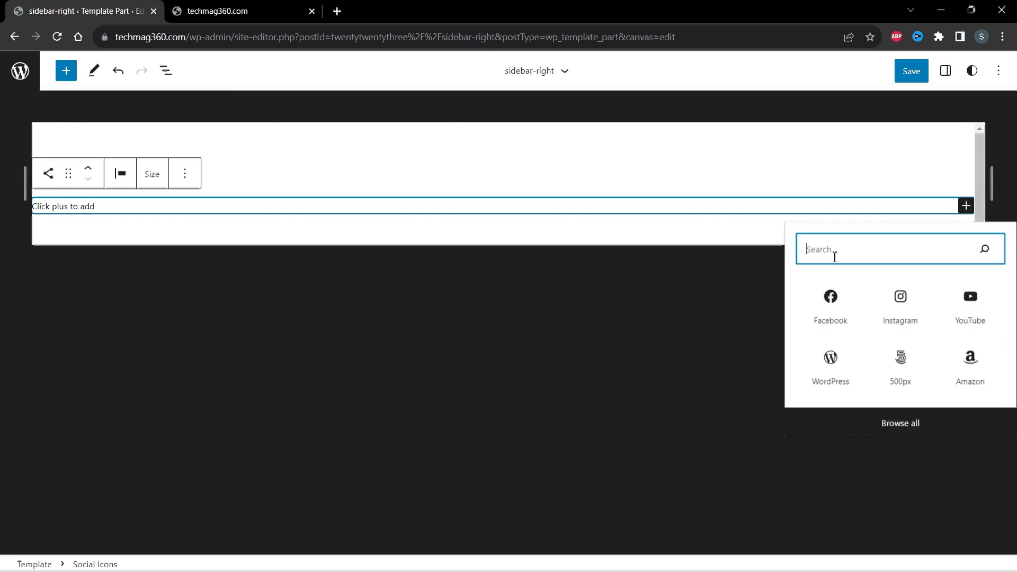
text(Youtu)
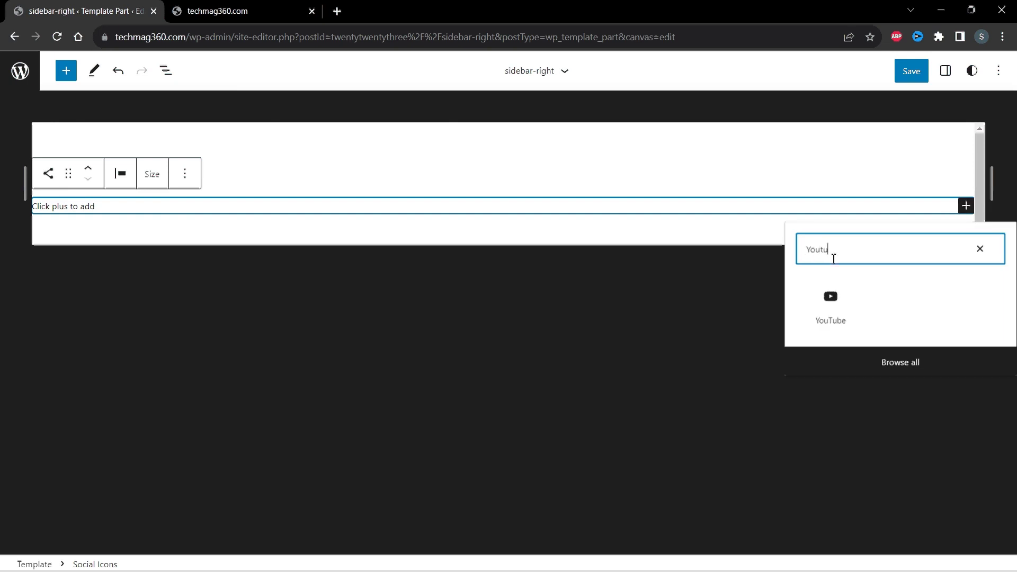
click(824, 315)
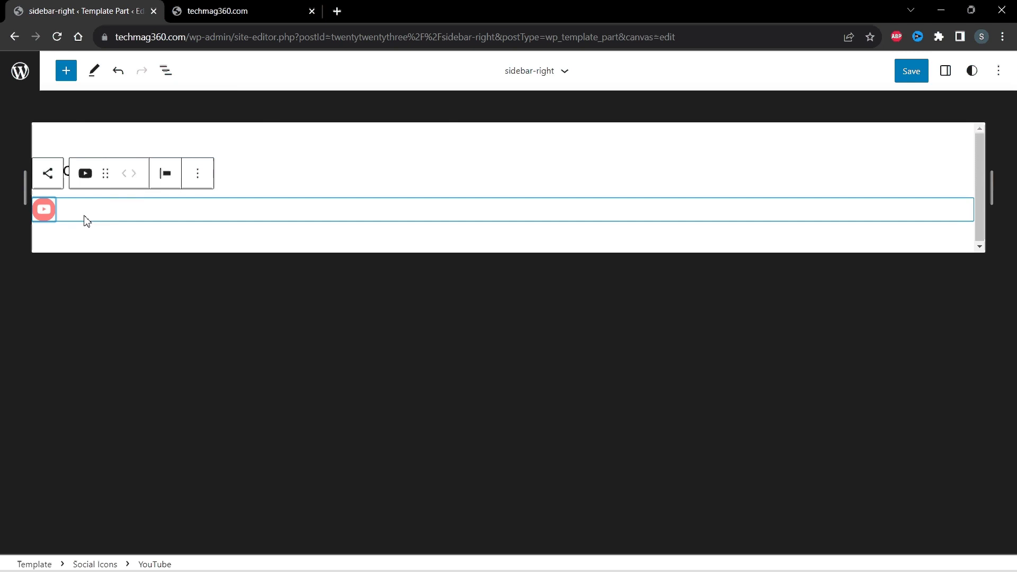
- Add Instagram and Facebook icons after the YouTube icon in the Social Icons block
click(966, 213)
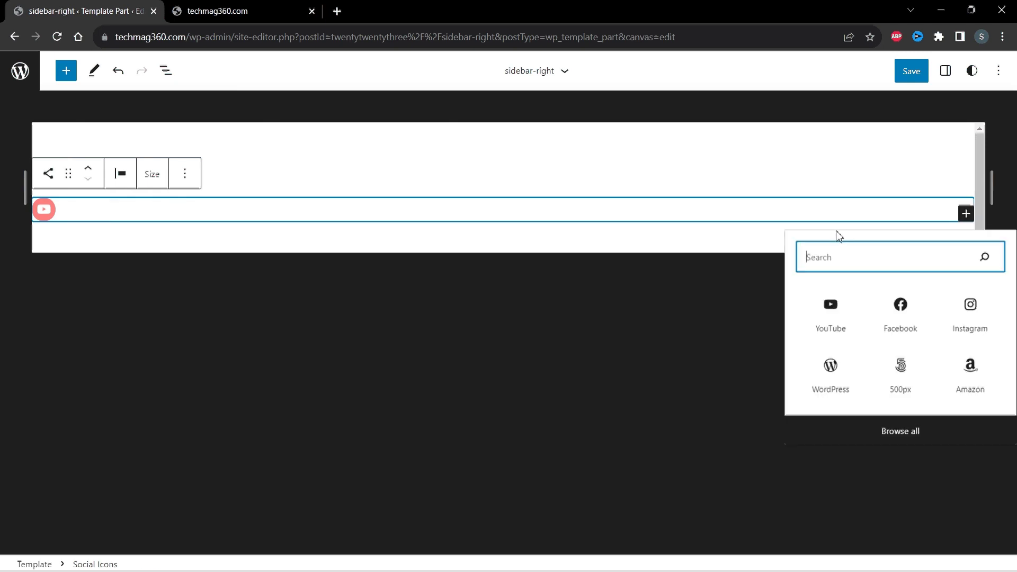
text(Instag)
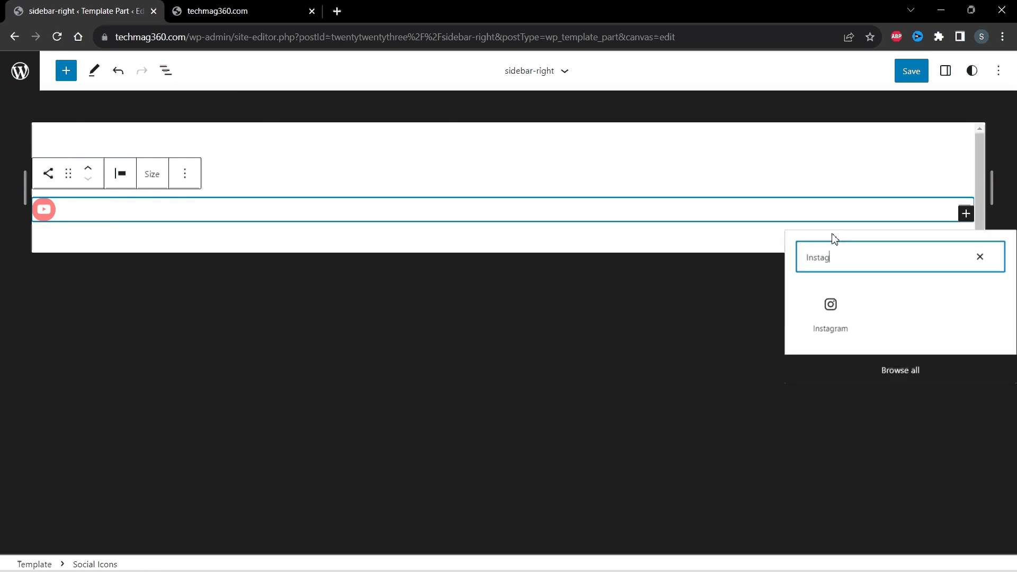
click(818, 318)
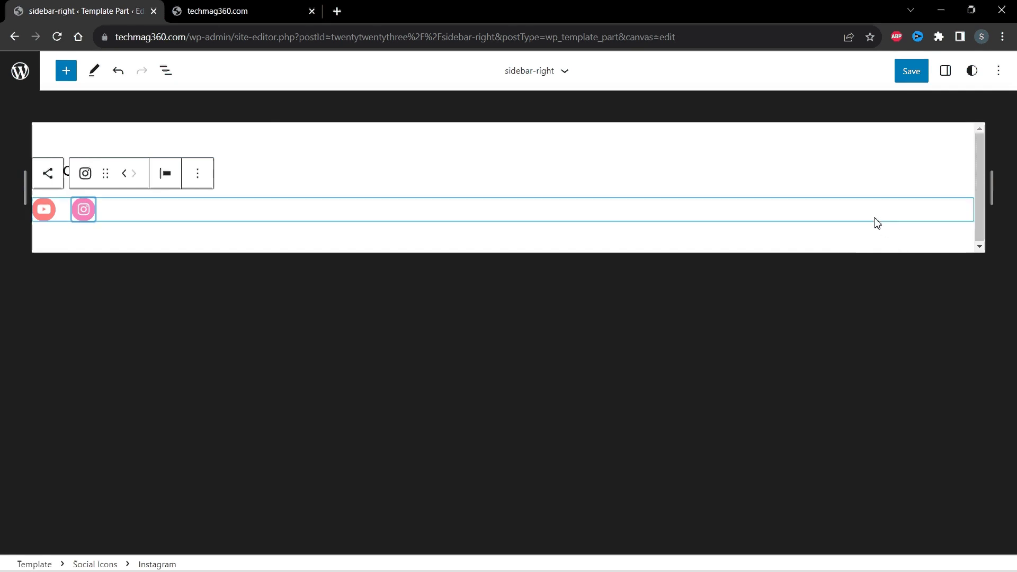
click(849, 221)
click(966, 213)
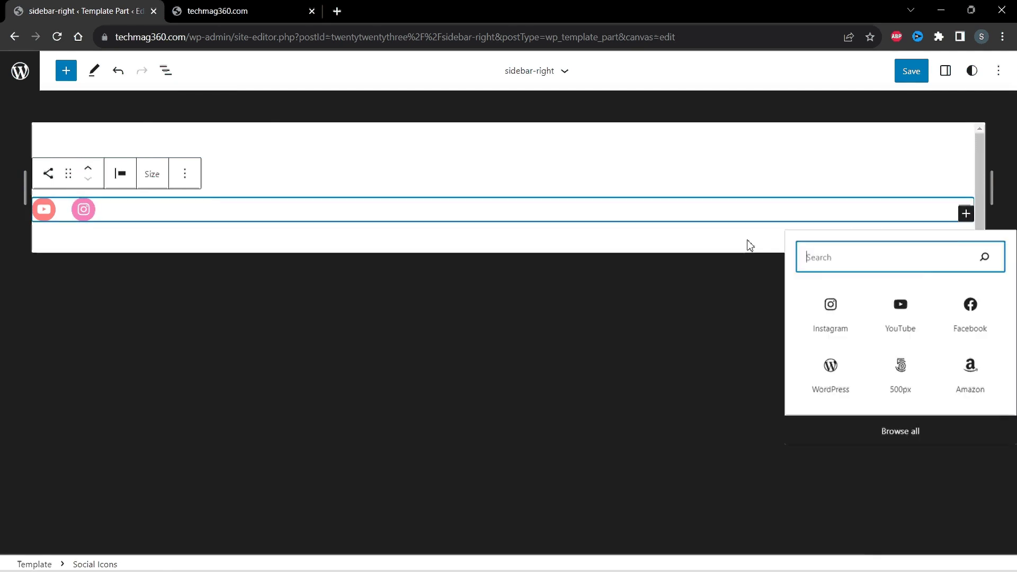
text(Face)
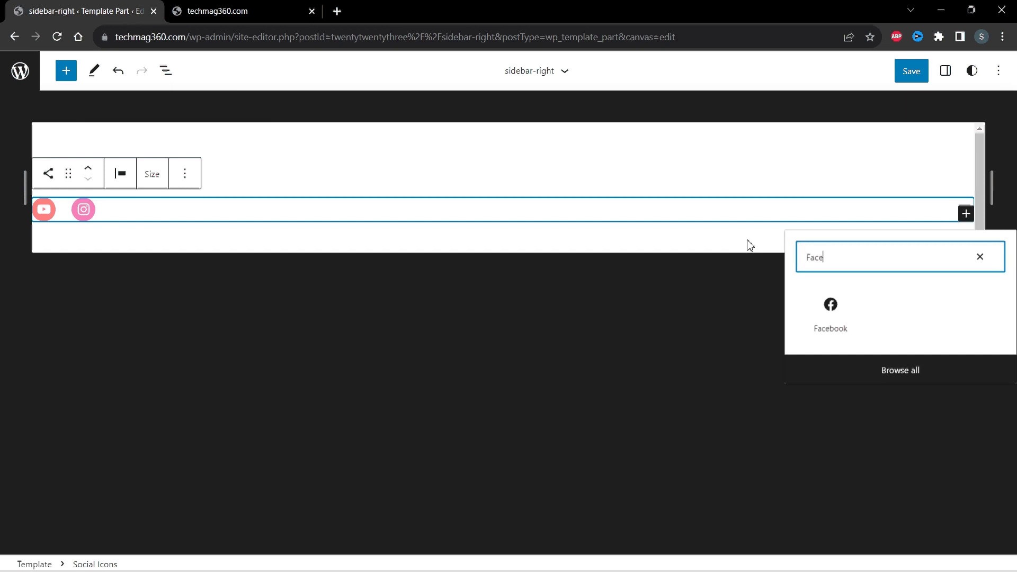
click(826, 318)
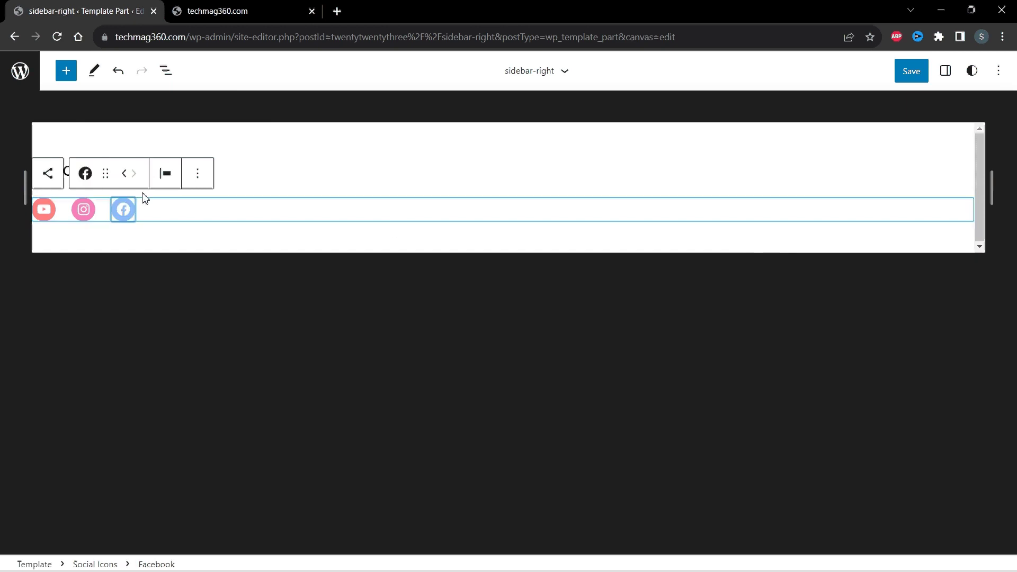
click(45, 209)
click(45, 210)
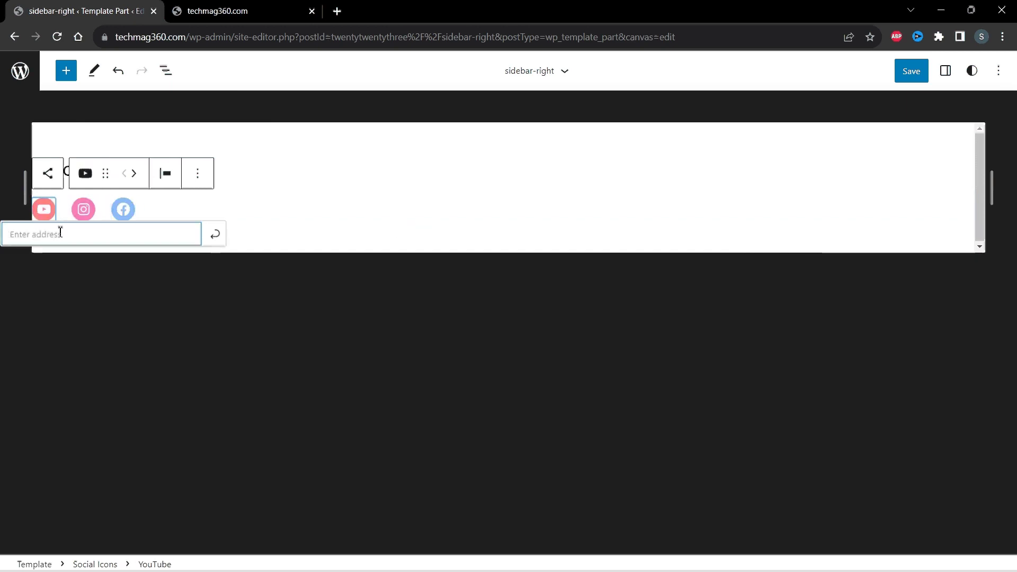
text(htt)
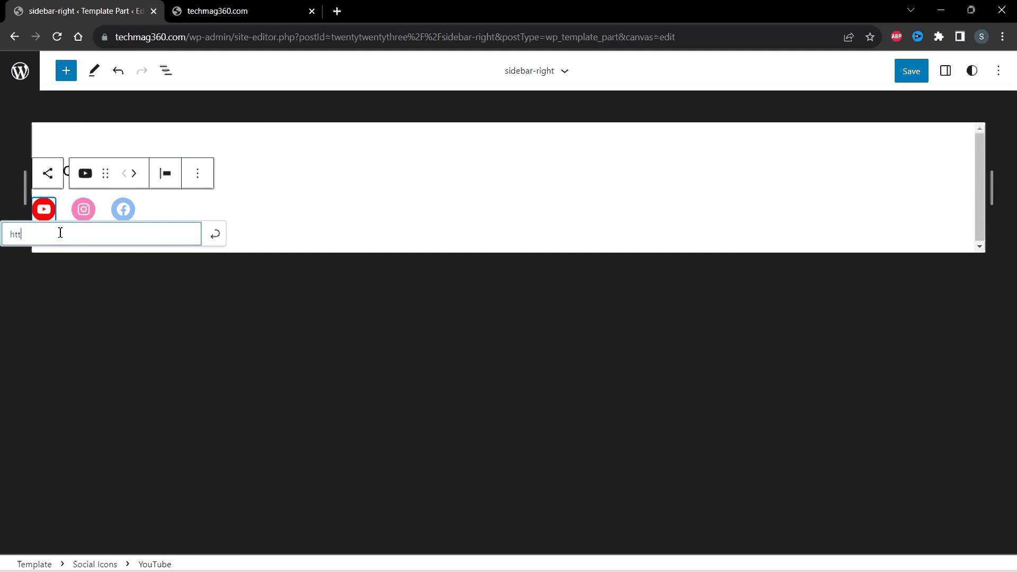
text(ps://www.youtube)
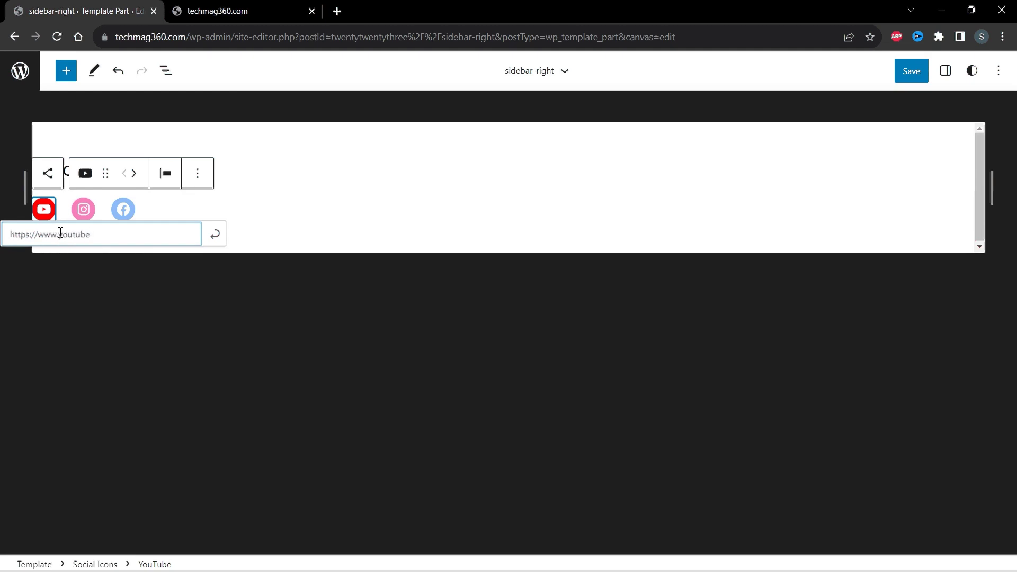
text(.com/abc)
key(ctrl+a)
key(ctrl+c)
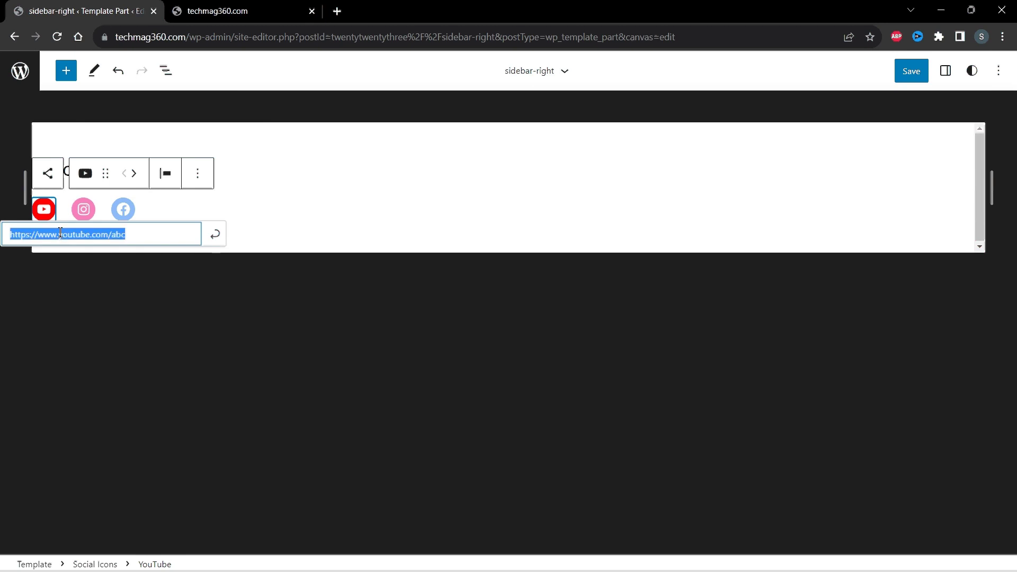
click(146, 239)
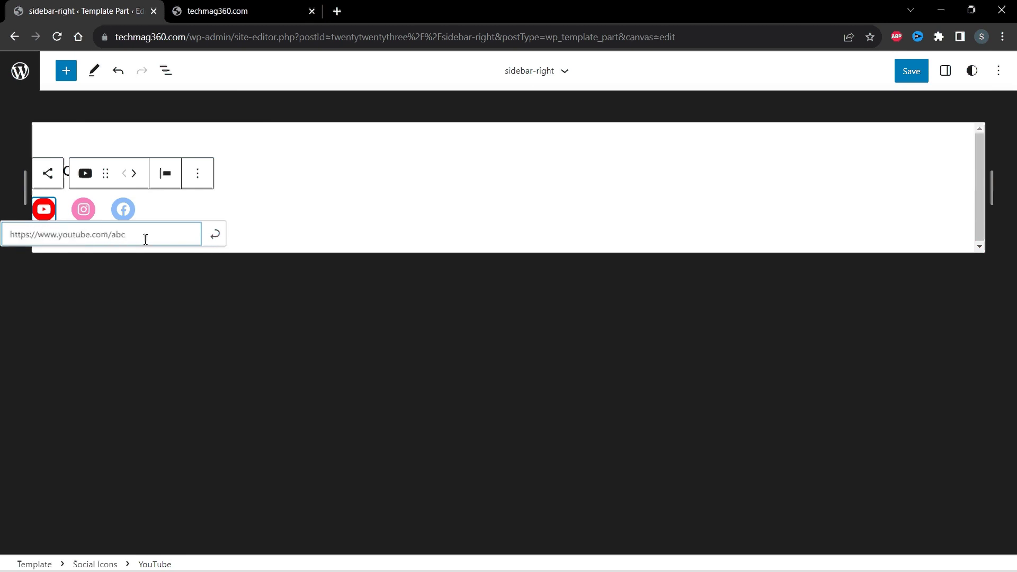
click(216, 236)
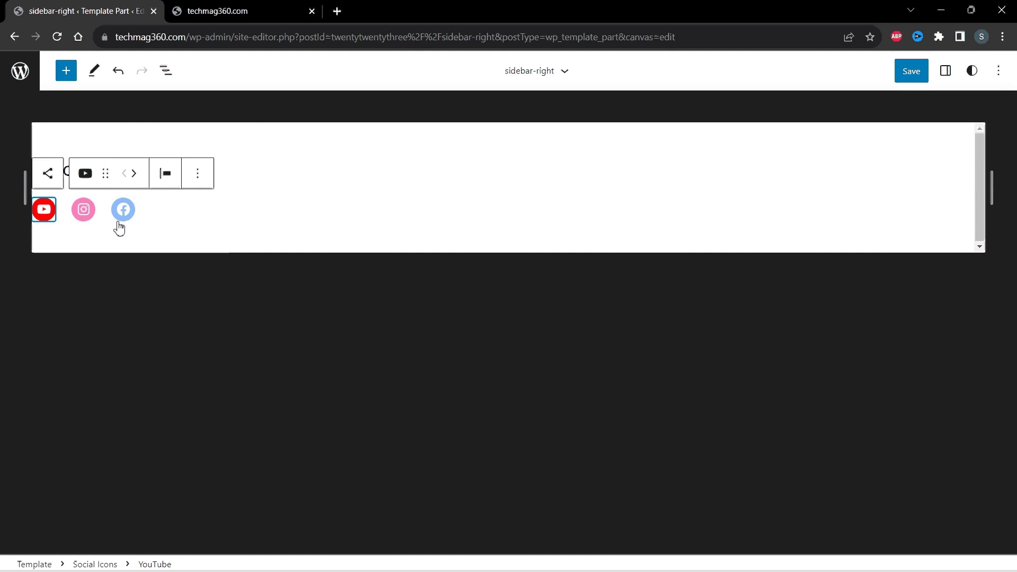
click(83, 210)
key(ctrl+v)
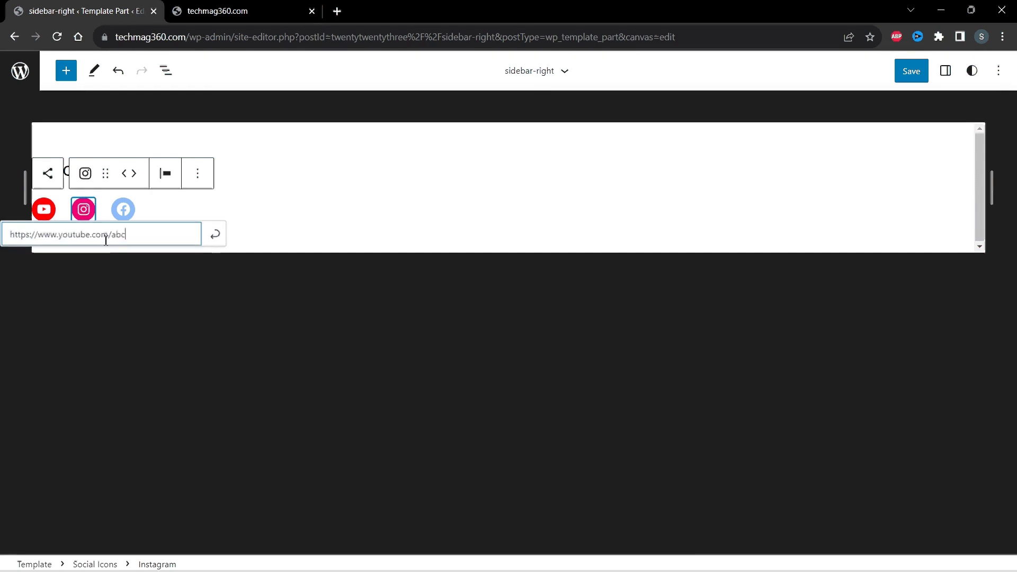
double_click(77, 236)
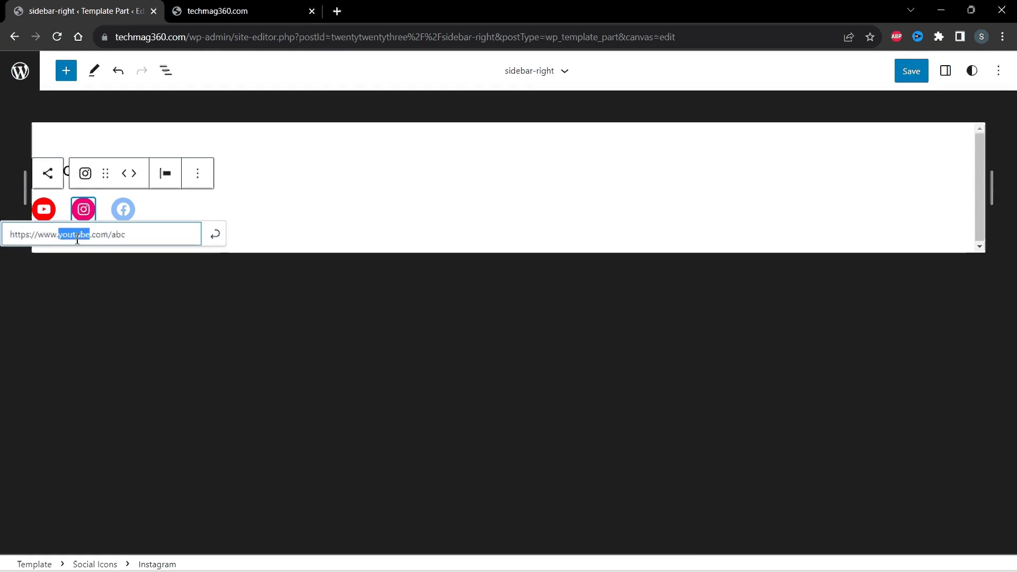
click(220, 241)
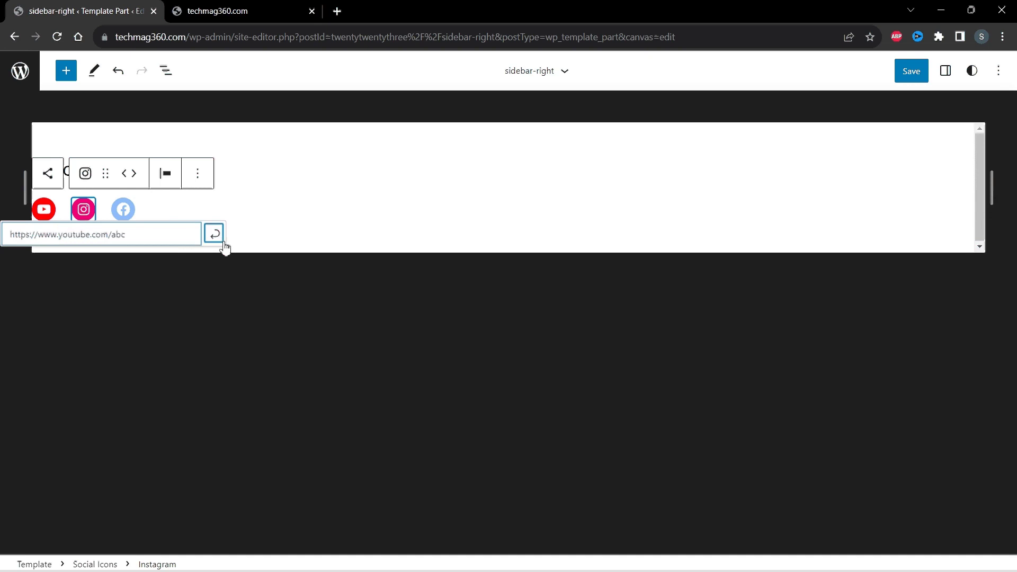
click(130, 217)
key(ctrl+v)
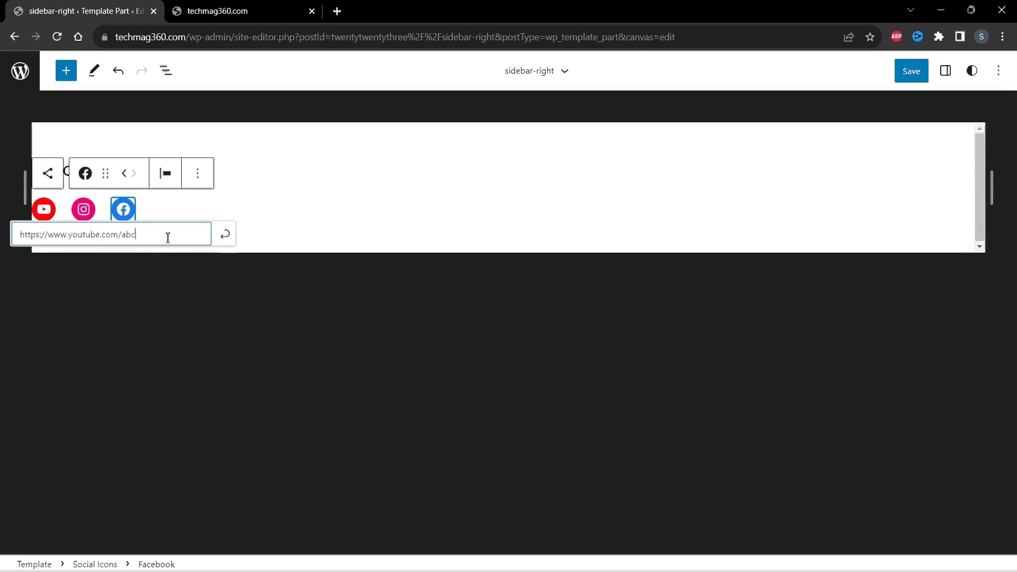
click(228, 241)
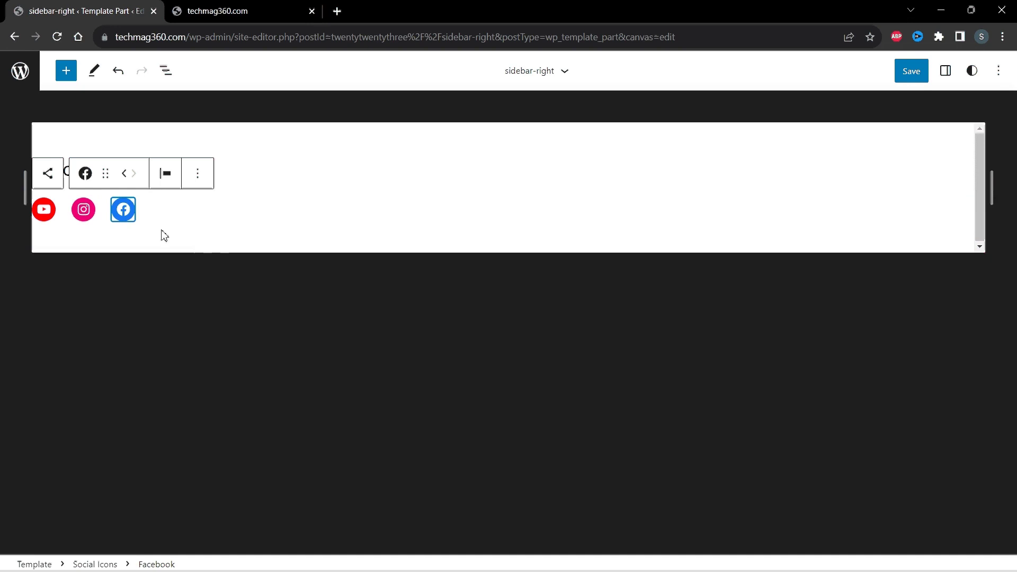
click(126, 235)
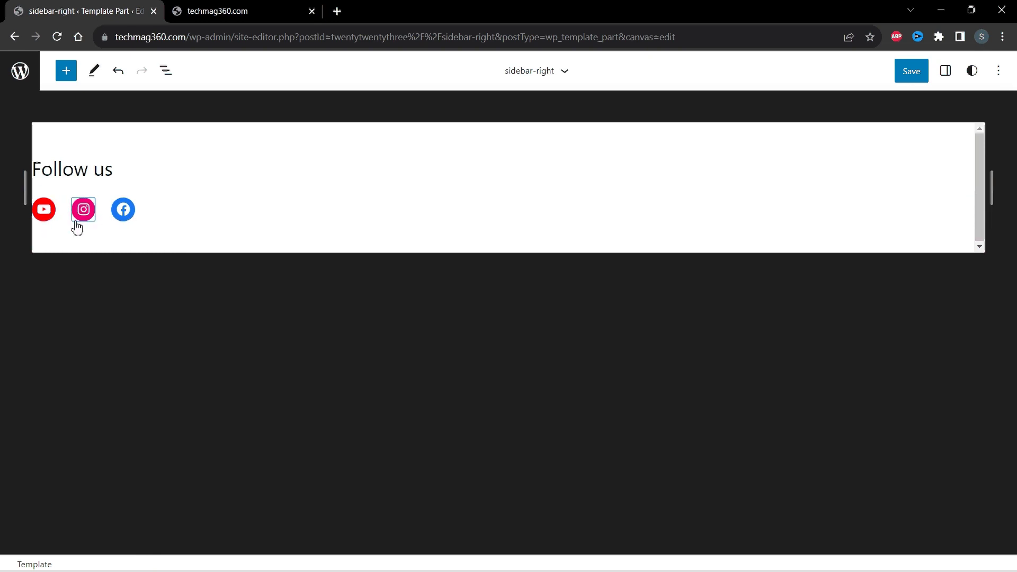
- Insert a Heading block reading "Latest posts" below the social icons and set it to level H4
click(65, 68)
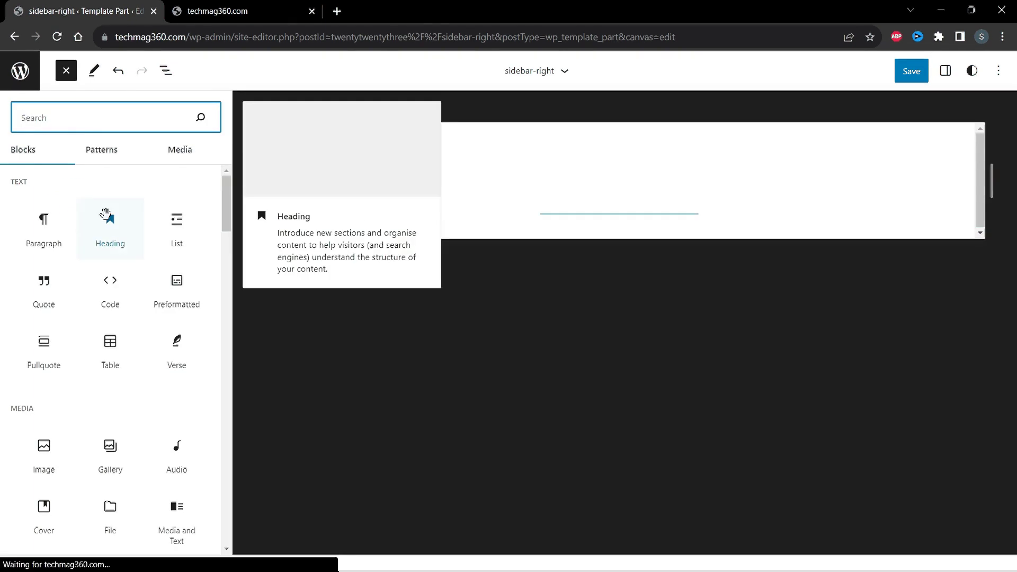
click(106, 218)
click(341, 267)
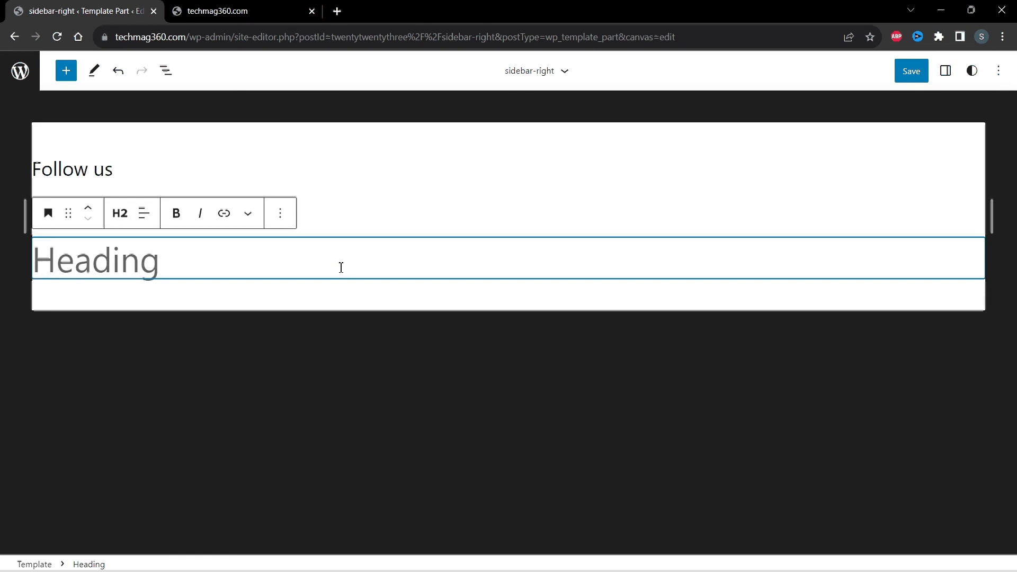
text(Latest posts)
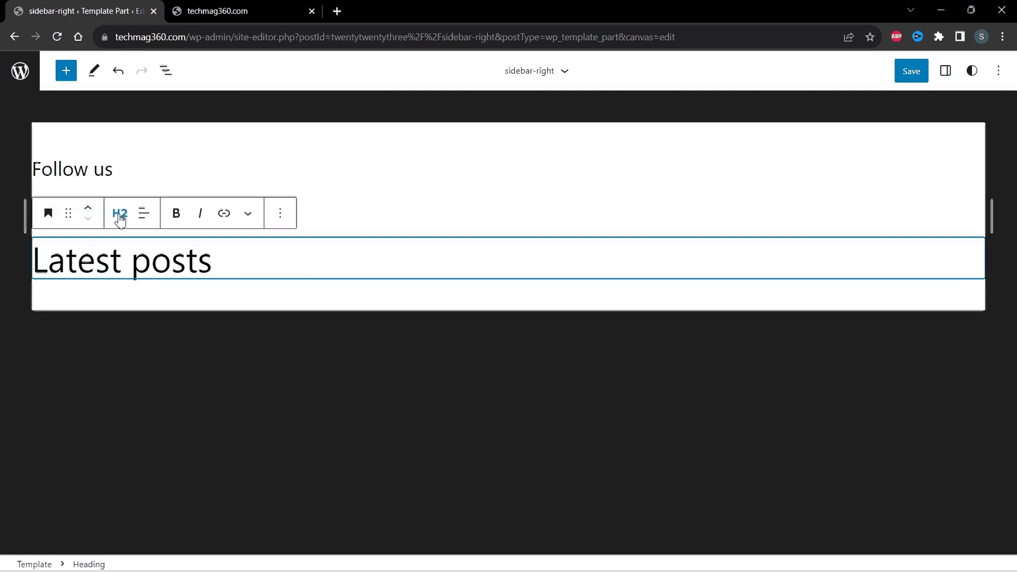
click(118, 217)
click(126, 327)
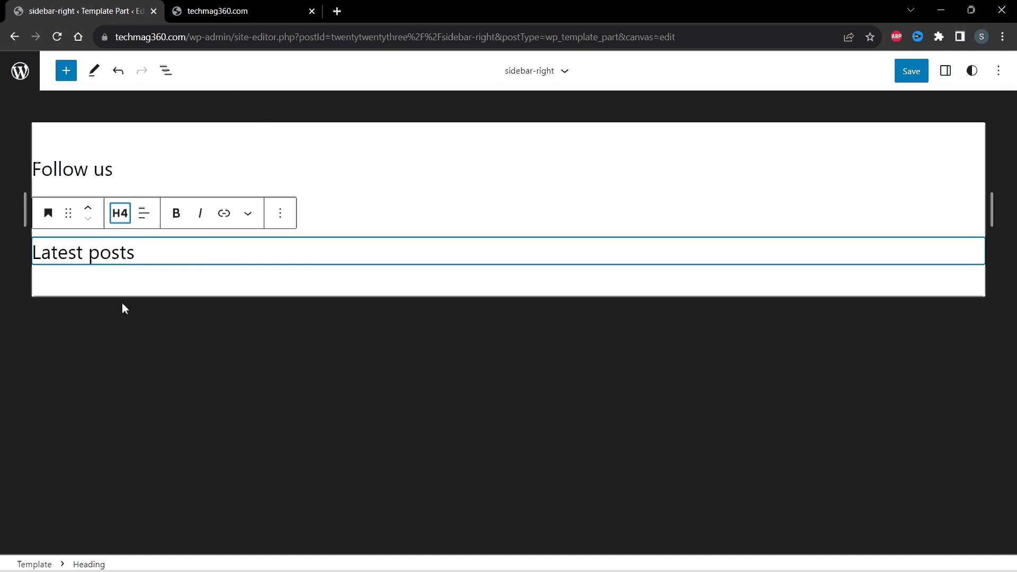
- Insert a Latest Posts block below the "Latest posts" heading
click(65, 72)
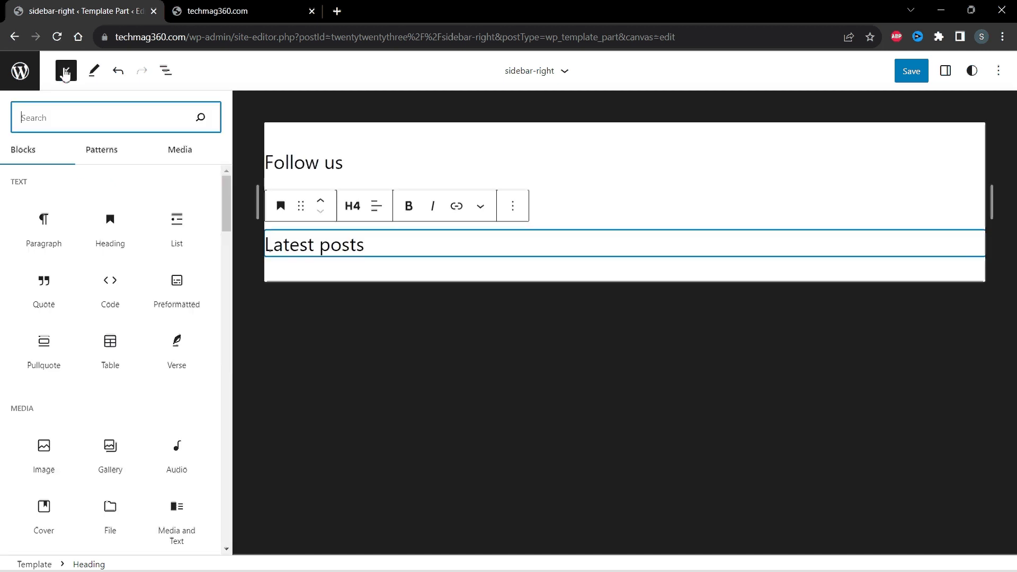
text(Latest post)
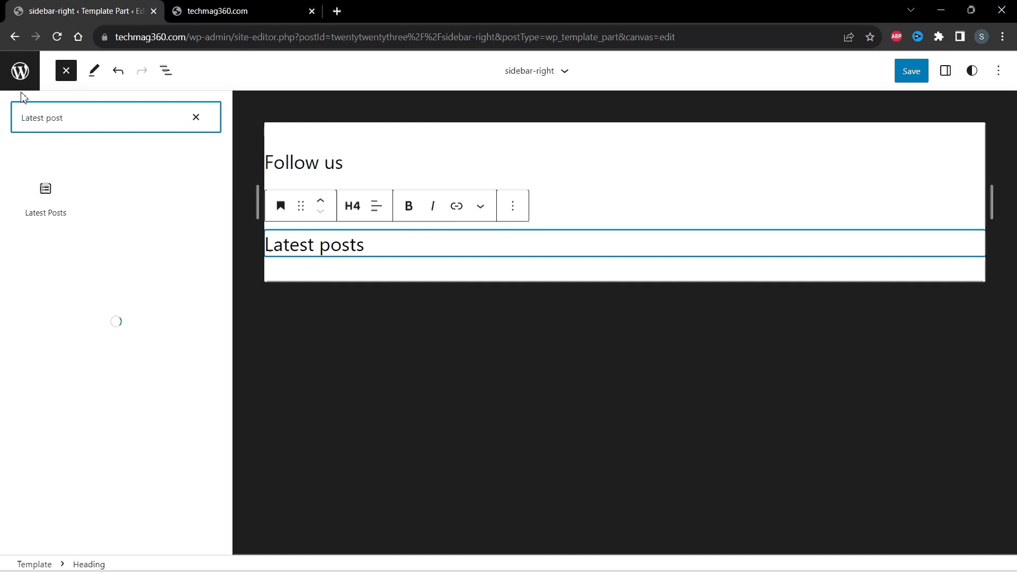
click(51, 198)
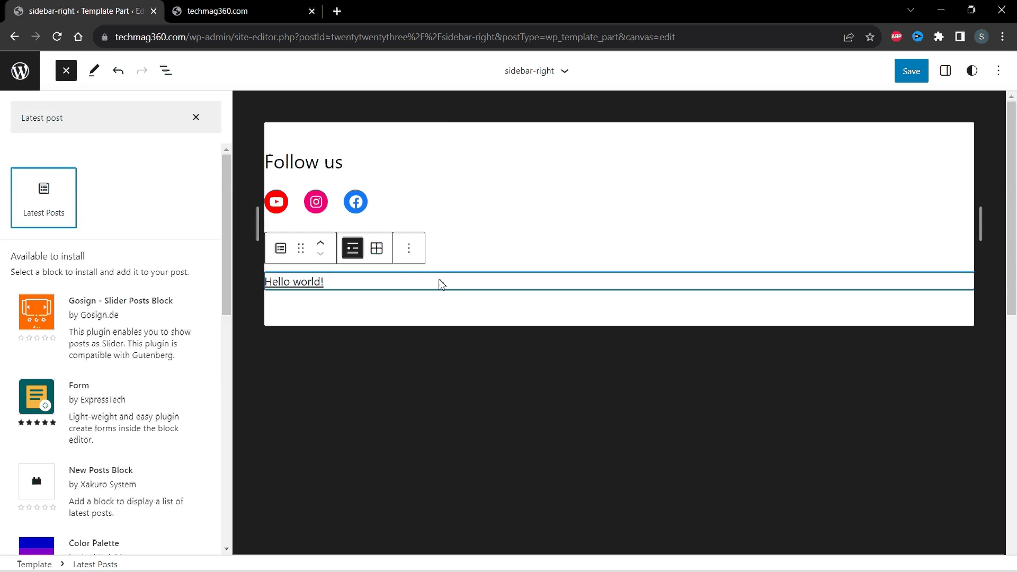
click(367, 315)
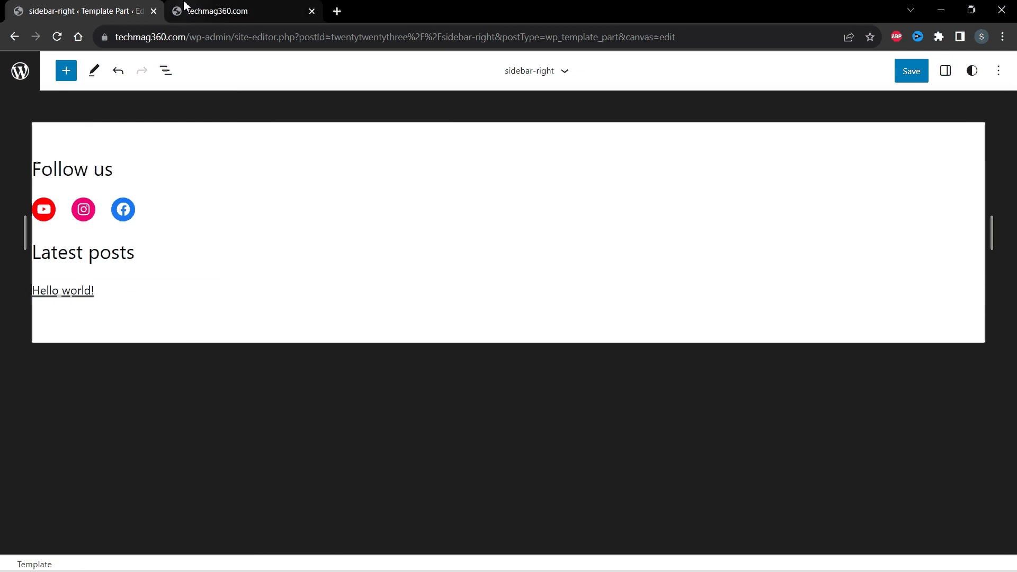
- Reload and look over the techmag360.com front page, and return to the sidebar-right template part editor
click(217, 11)
scroll(286, 200, up, 5)
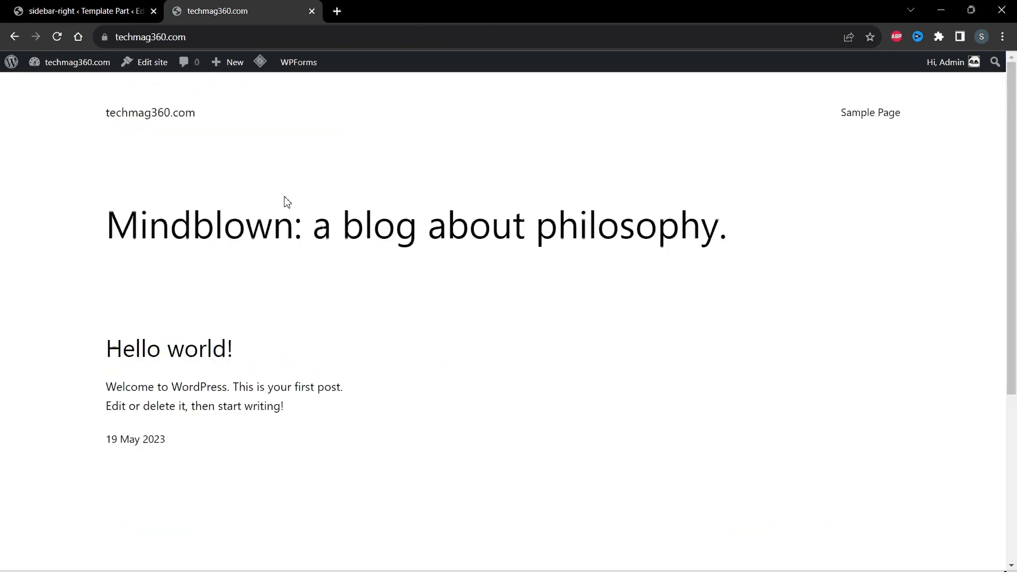
key(F5)
scroll(257, 266, down, 5)
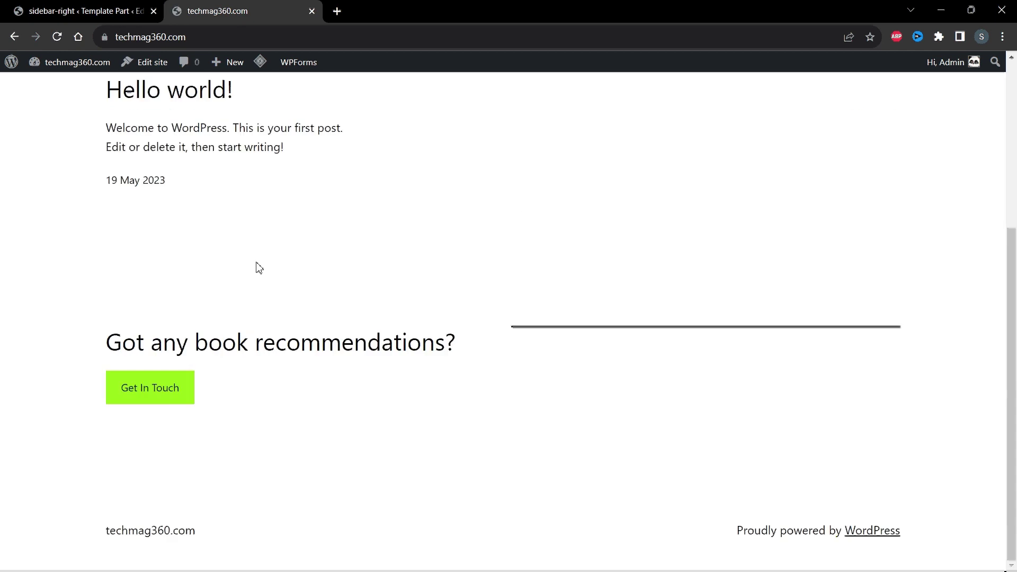
scroll(257, 267, up, 5)
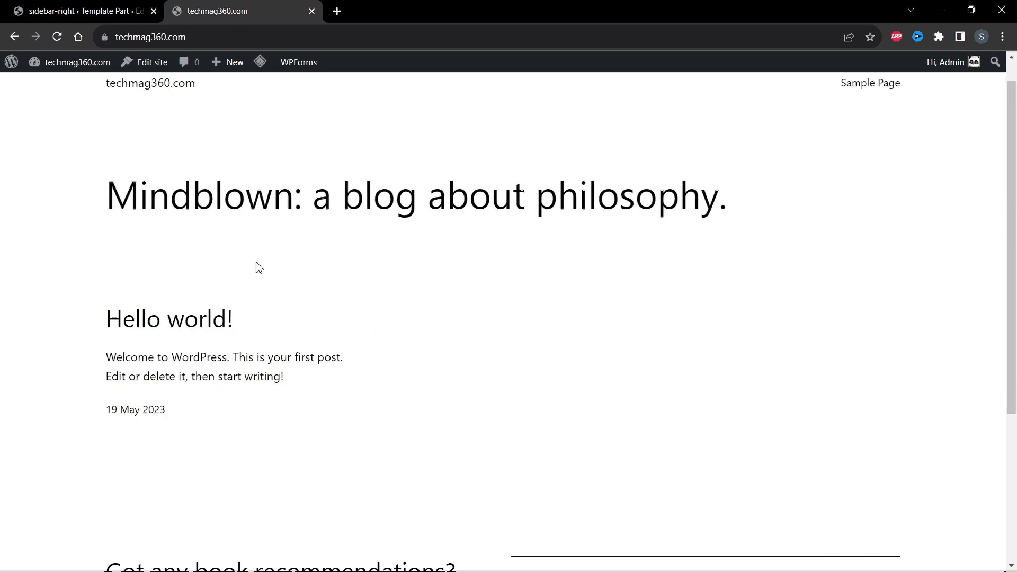
scroll(256, 265, up, 1)
click(82, 7)
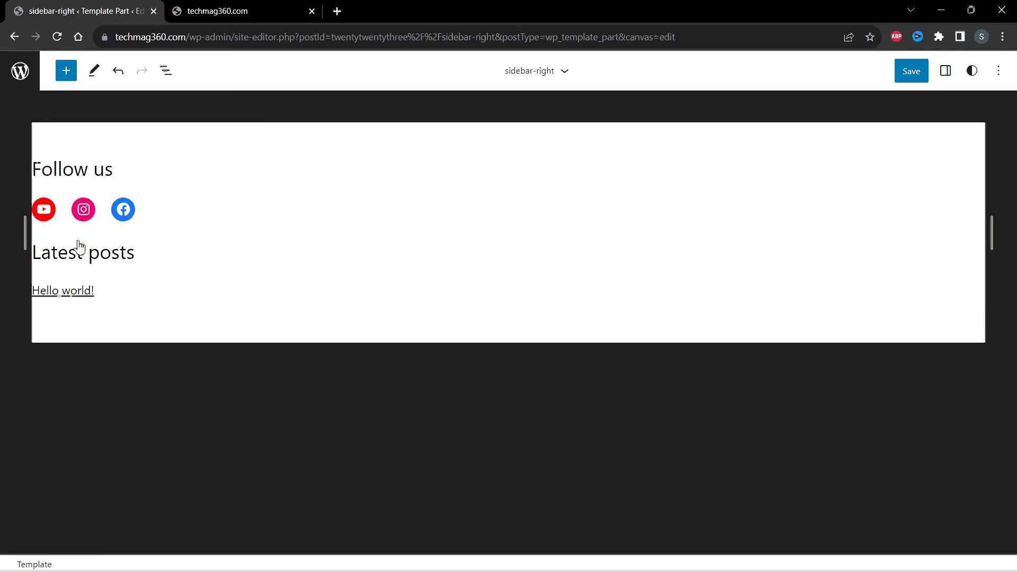
click(66, 71)
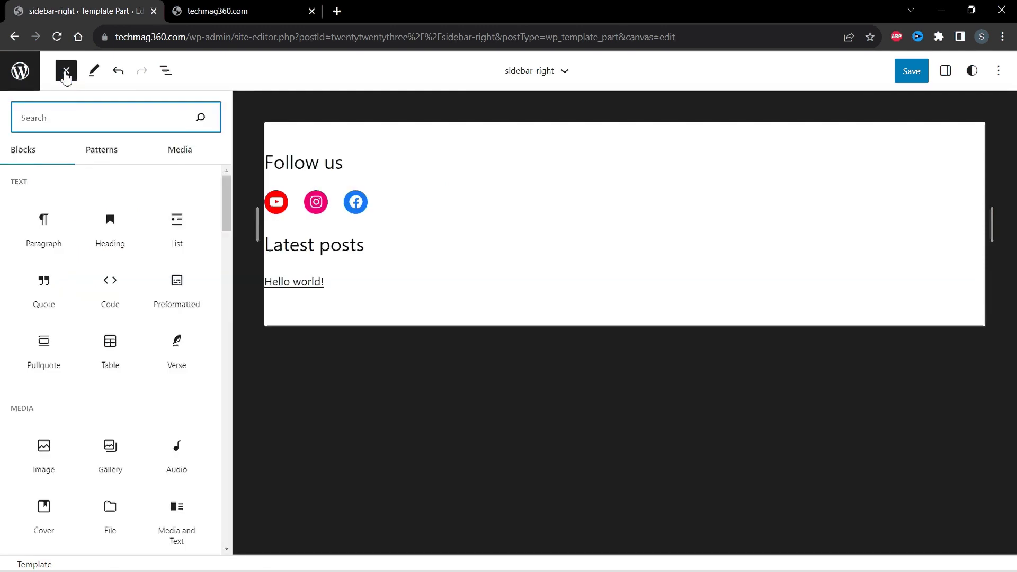
text(CAtegor)
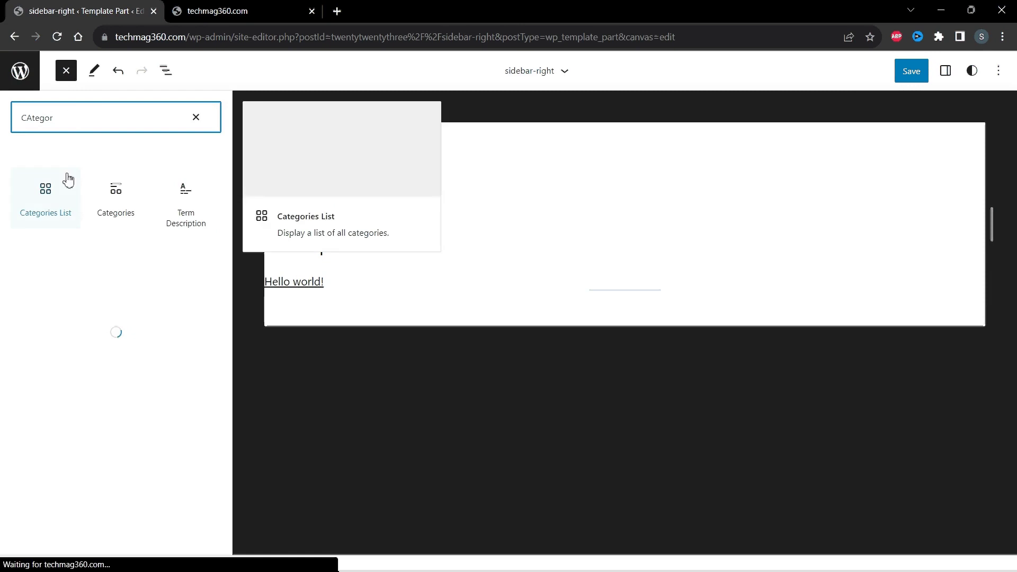
key(BackSpace)
key(BackSpace)
key(BackSpace)
key(BackSpace)
key(BackSpace)
key(BackSpace)
key(BackSpace)
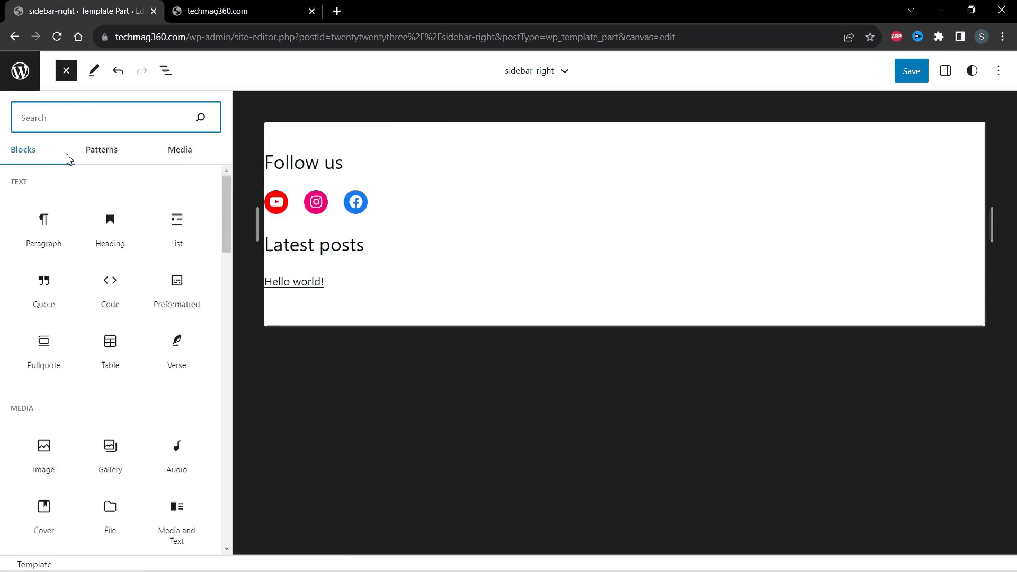
- Insert a Heading block reading "Categories" below the latest posts list and set it to level H4
click(112, 233)
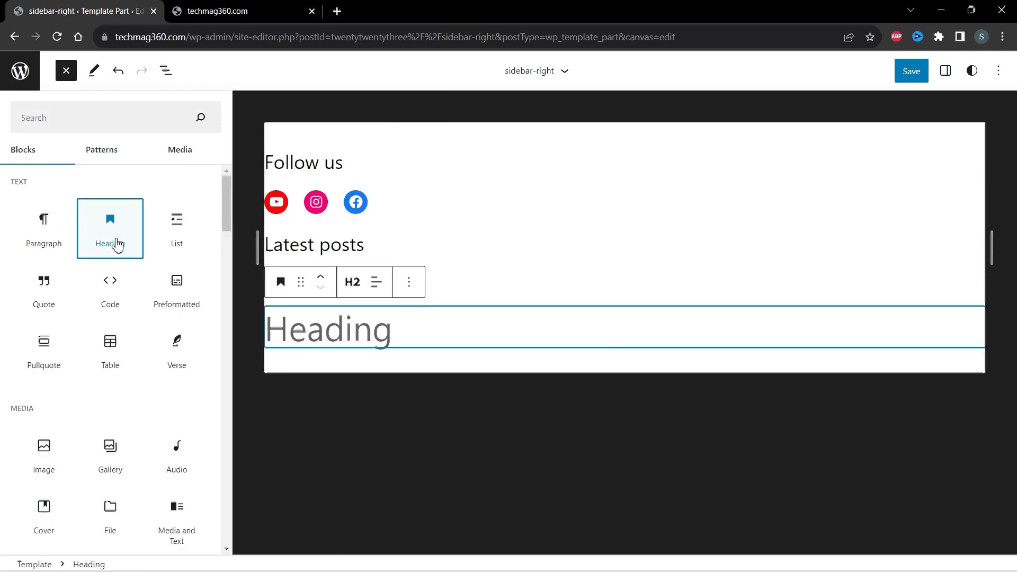
click(298, 348)
text(Categori)
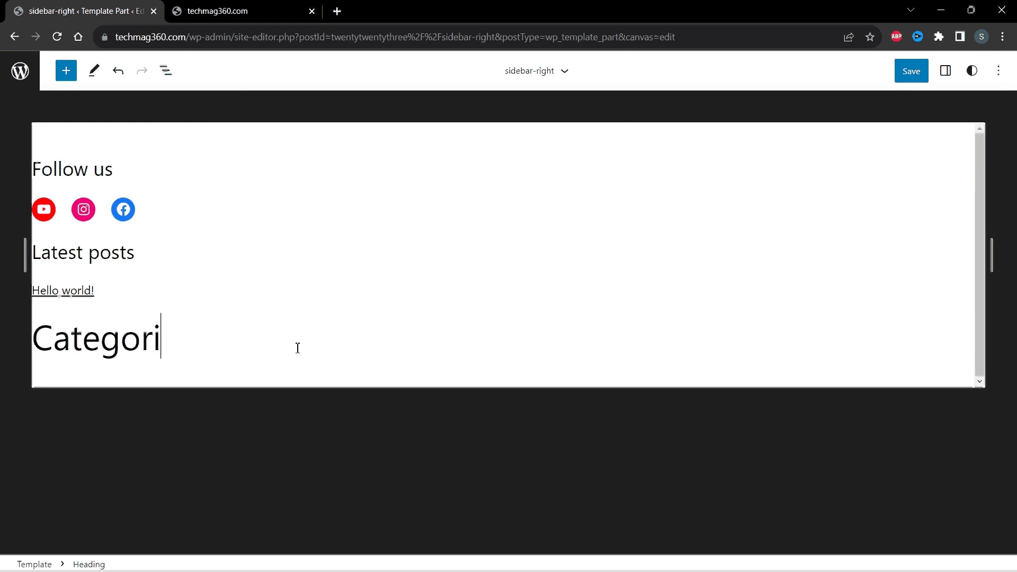
text(es)
click(120, 297)
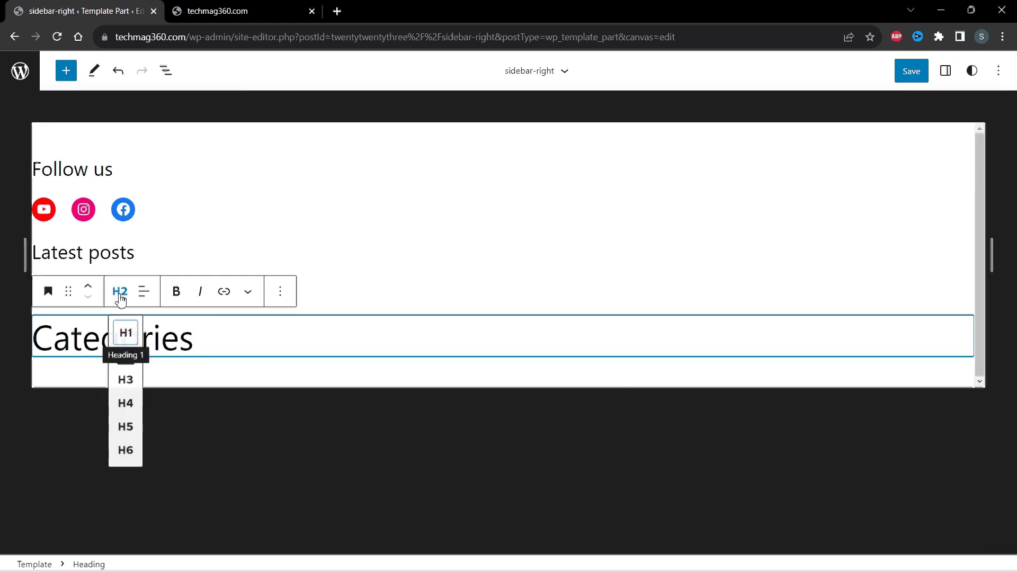
click(125, 403)
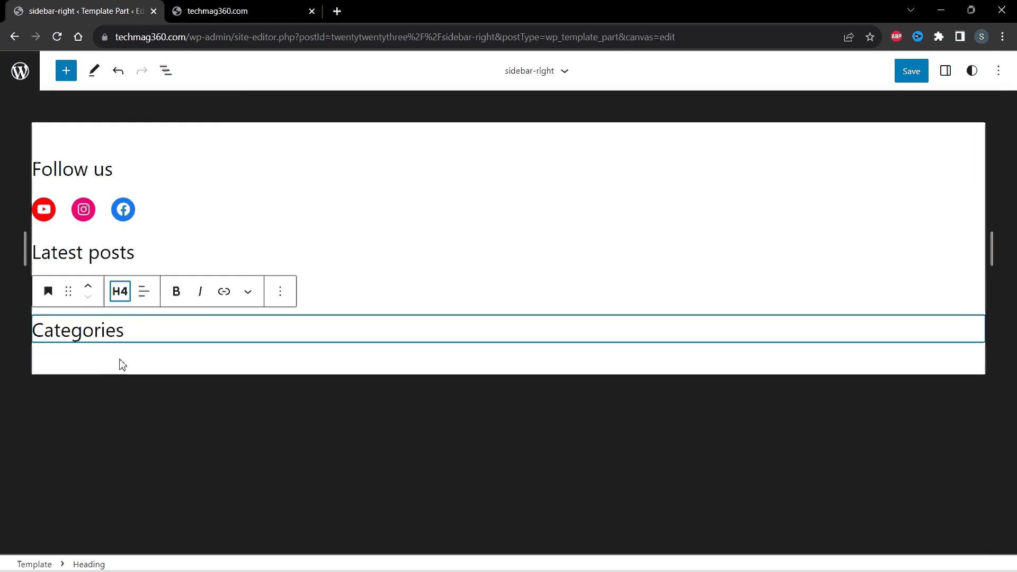
click(114, 357)
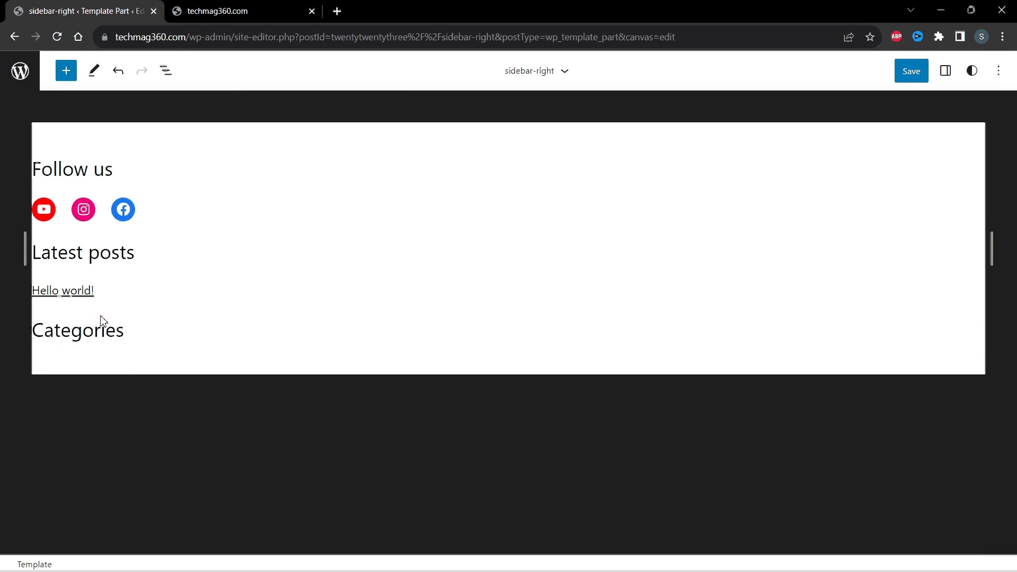
- Insert a Categories List block below the "Categories" heading
click(65, 70)
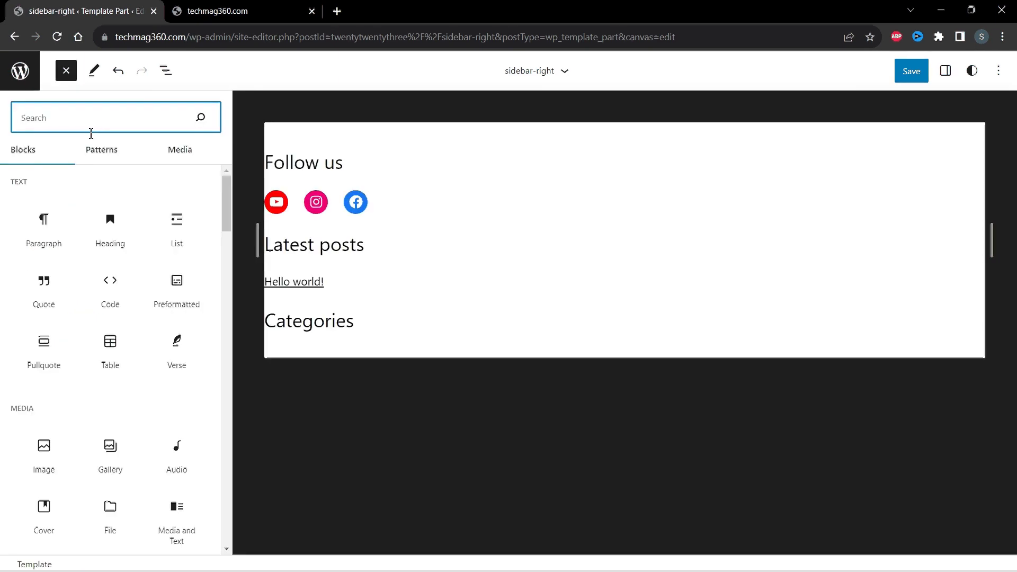
text(catego)
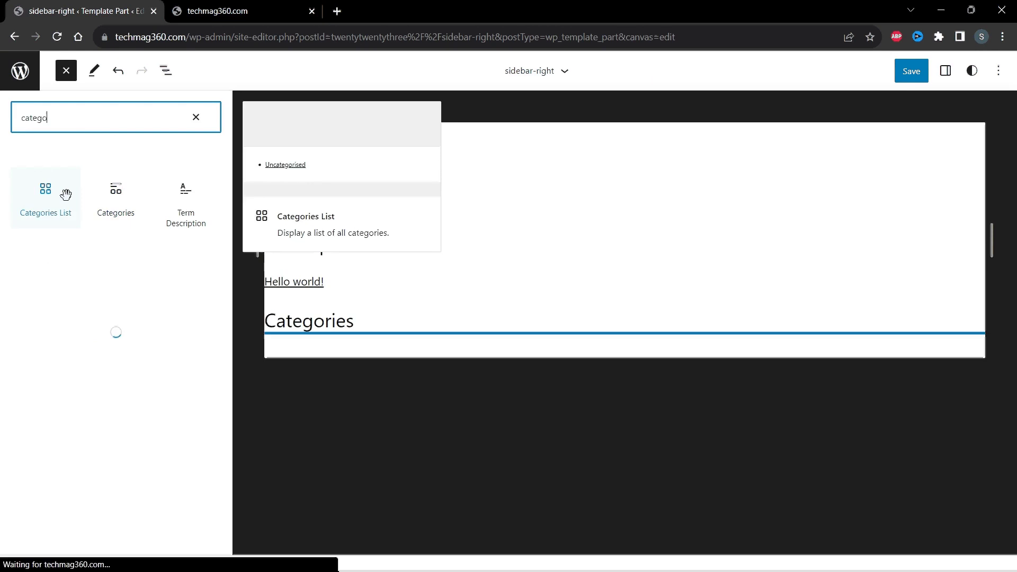
click(66, 195)
click(345, 377)
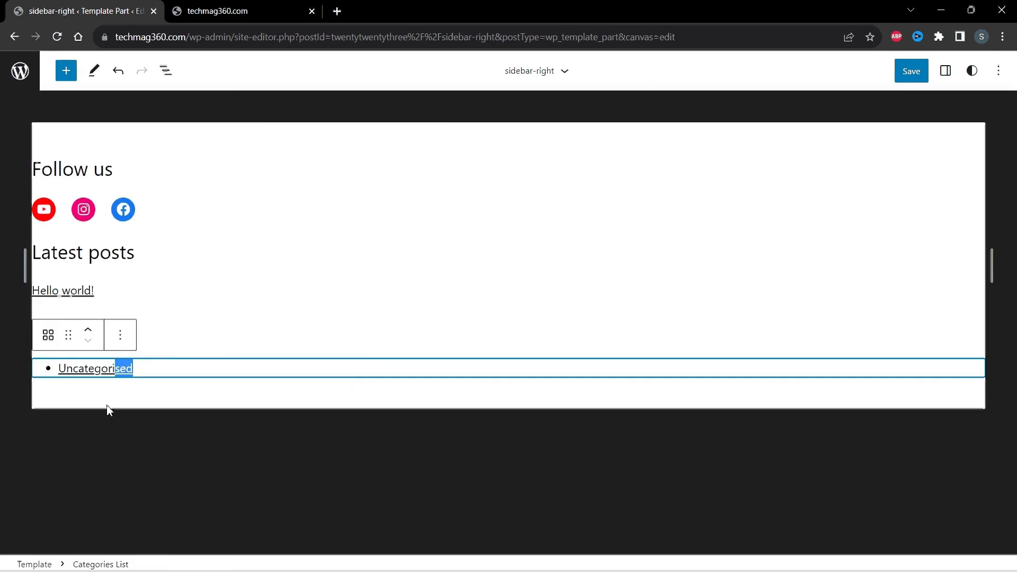
- Save the sidebar-right template part and return to the WordPress dashboard
click(85, 390)
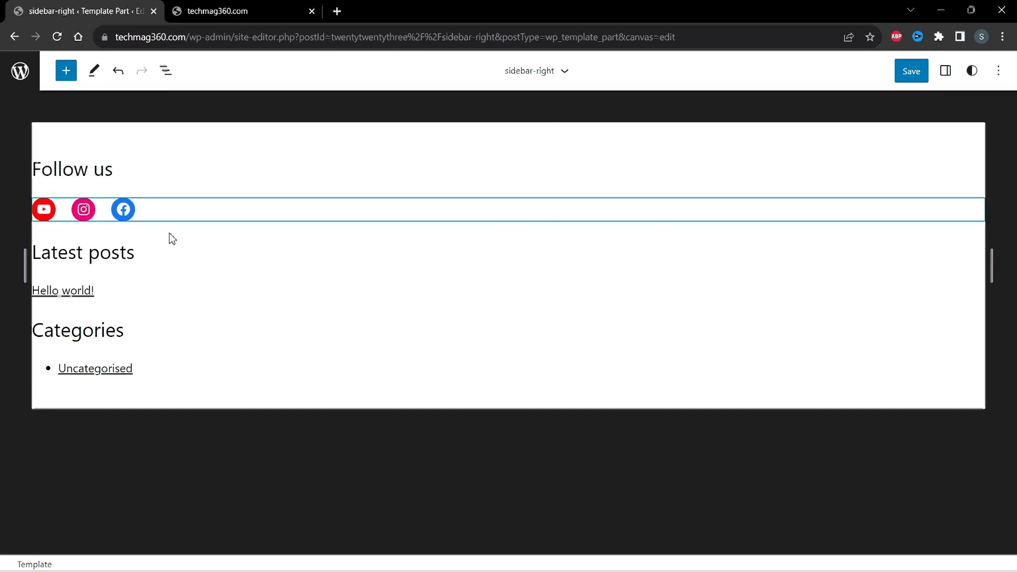
mouse_move(145, 281)
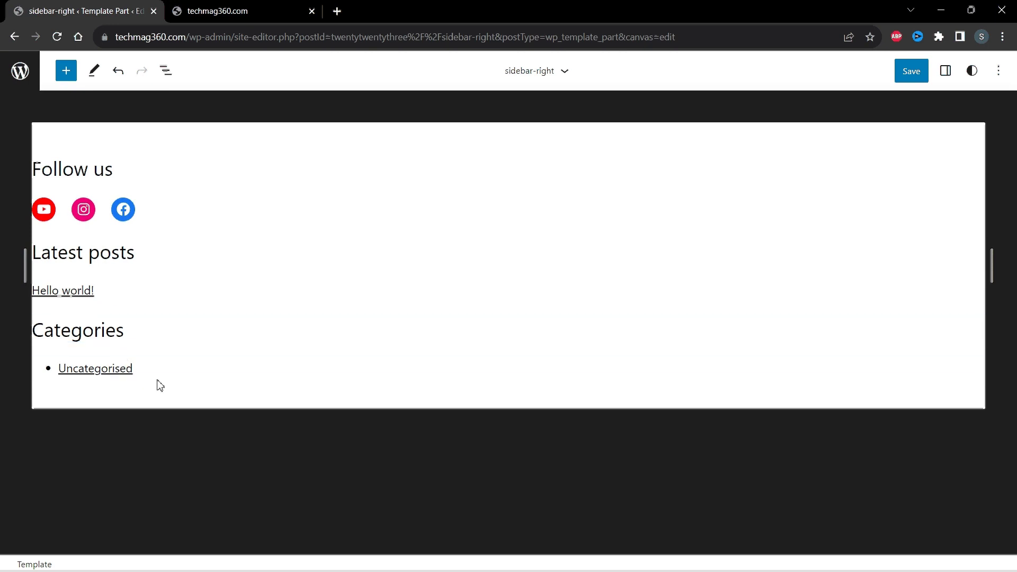
click(914, 77)
click(895, 78)
click(20, 70)
click(21, 71)
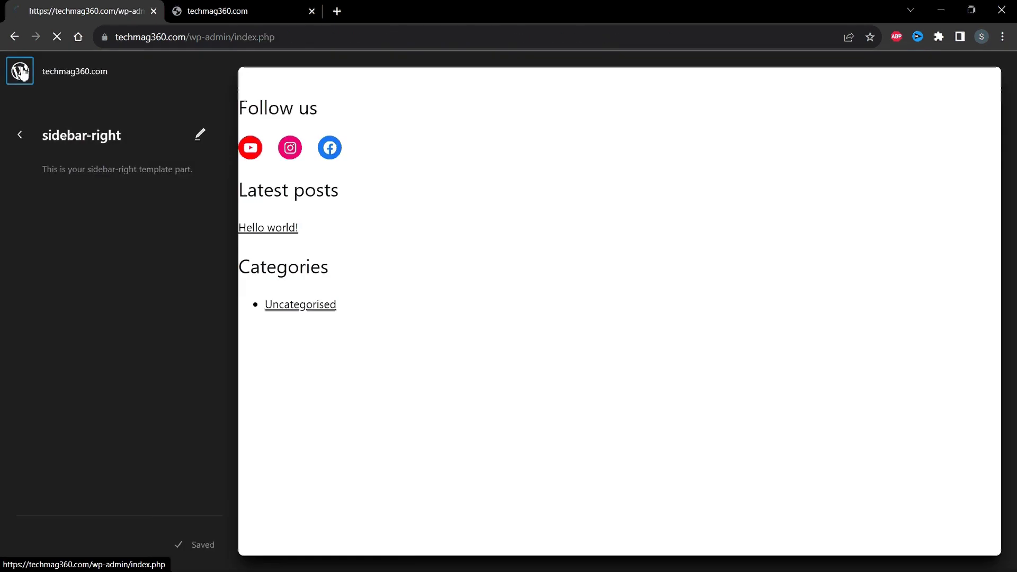
- Open the Home template for editing in the site editor
mouse_move(55, 247)
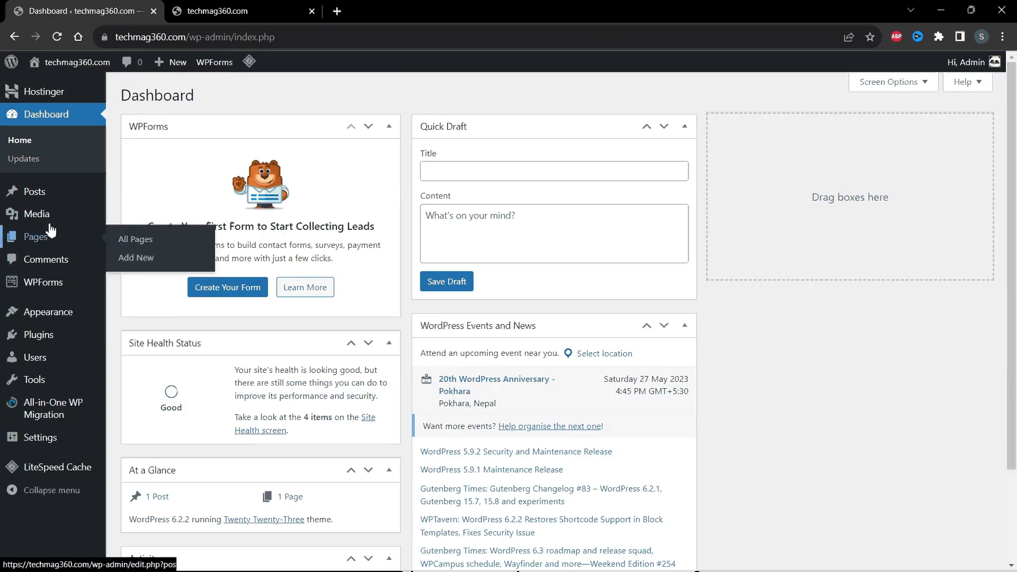
mouse_move(68, 323)
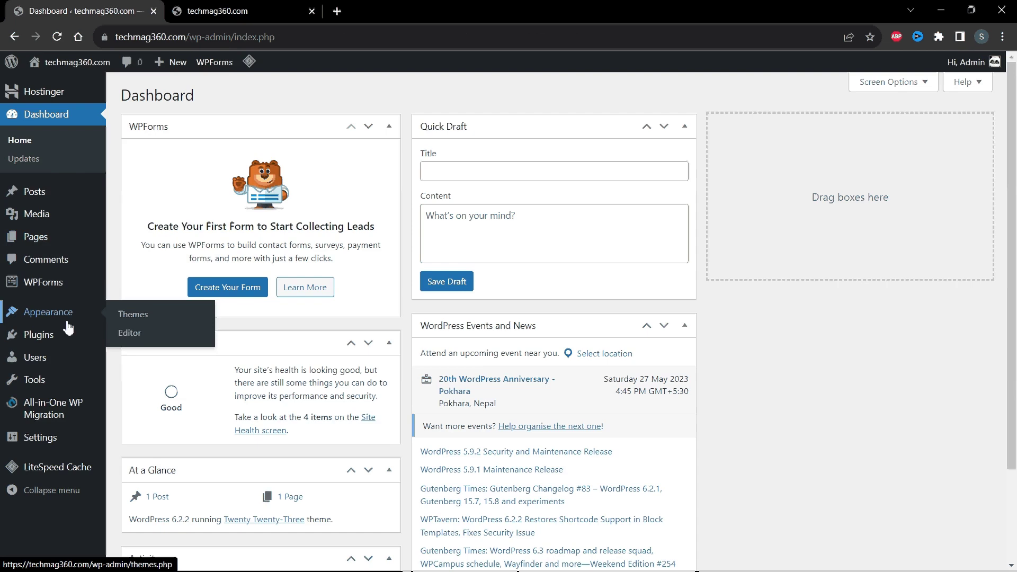
click(137, 332)
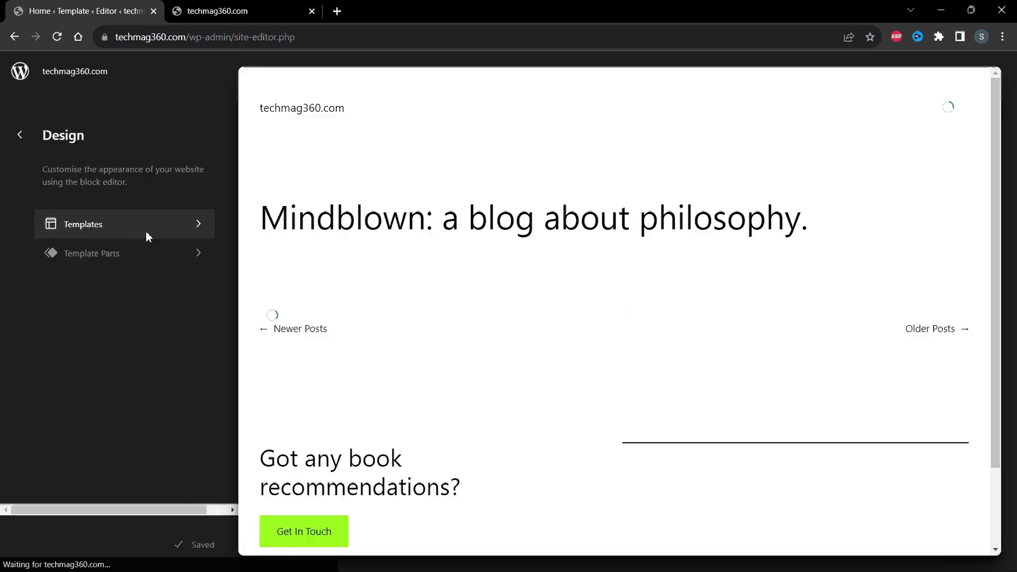
click(141, 230)
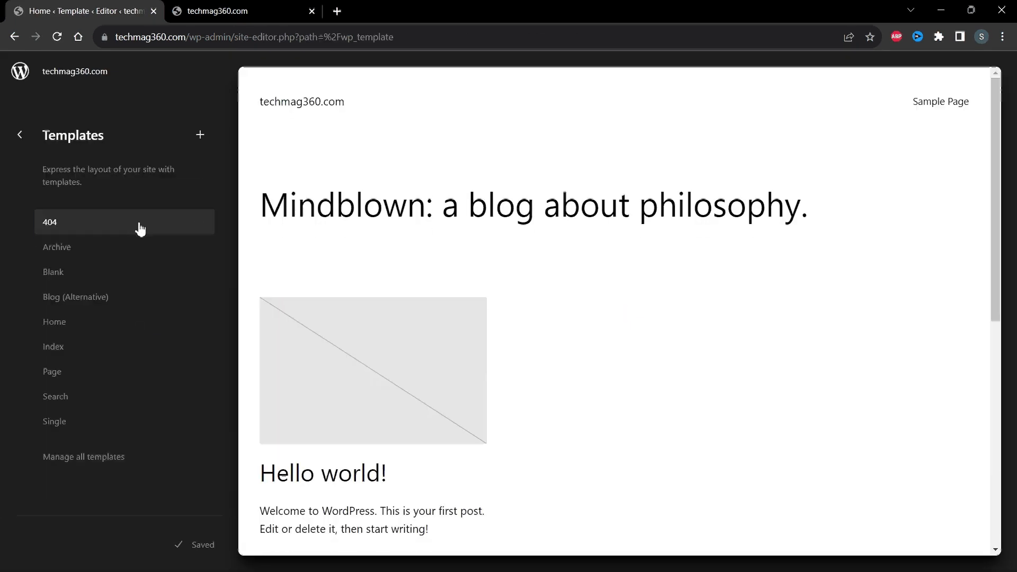
click(110, 331)
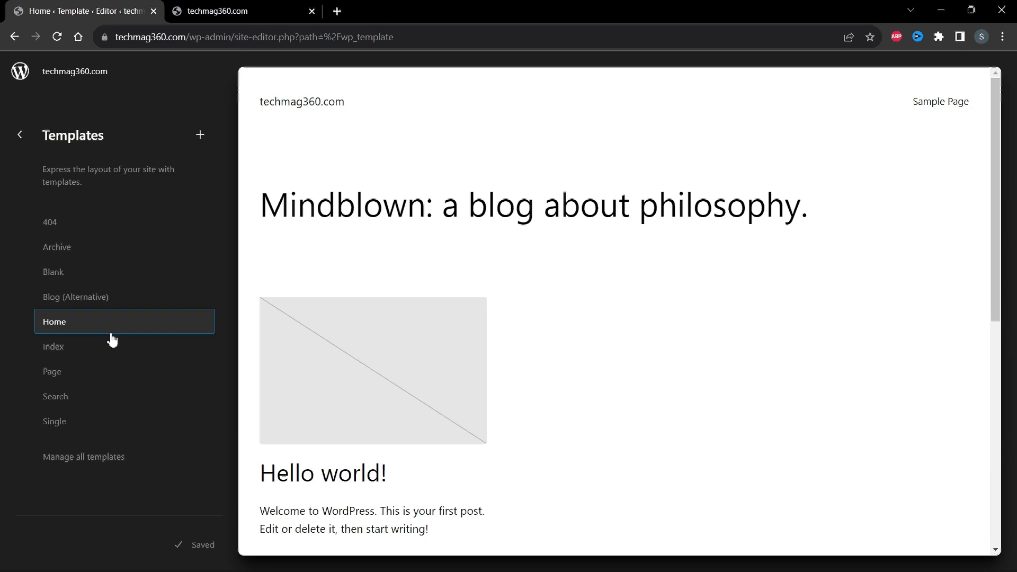
click(198, 134)
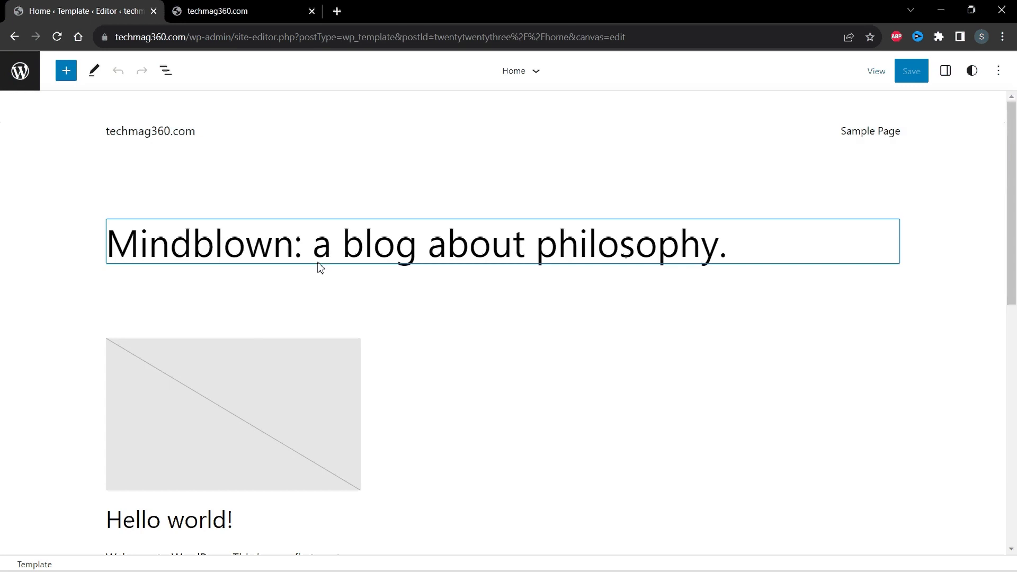
- Copy the Home template's Group block between the Header and Footer, and remove it from the template
click(166, 70)
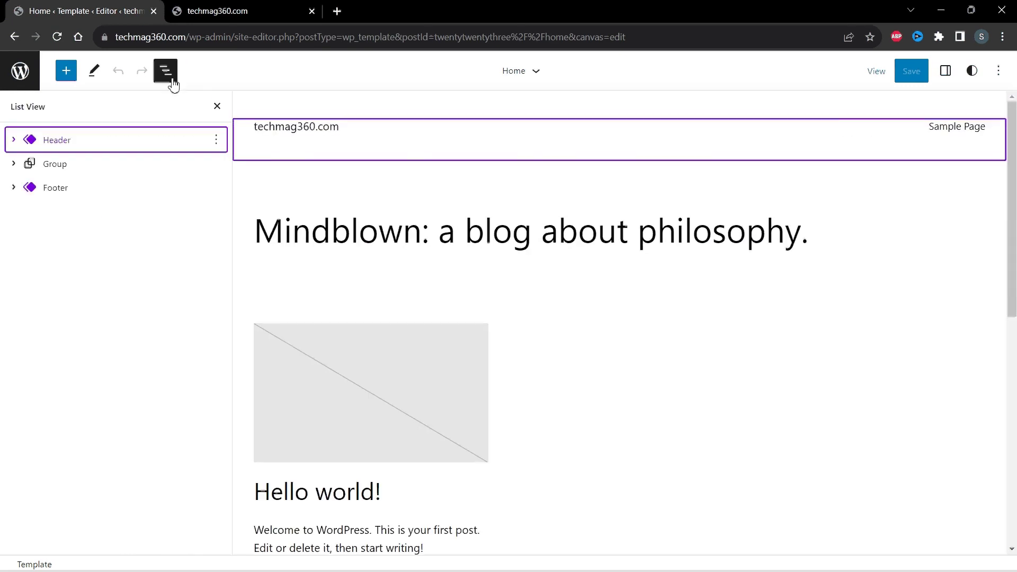
click(97, 165)
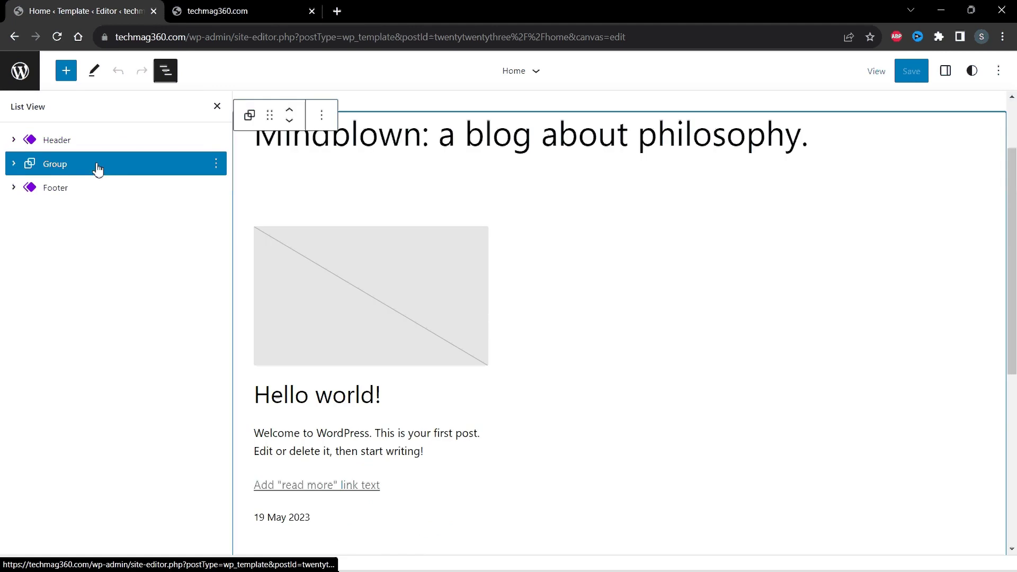
click(216, 165)
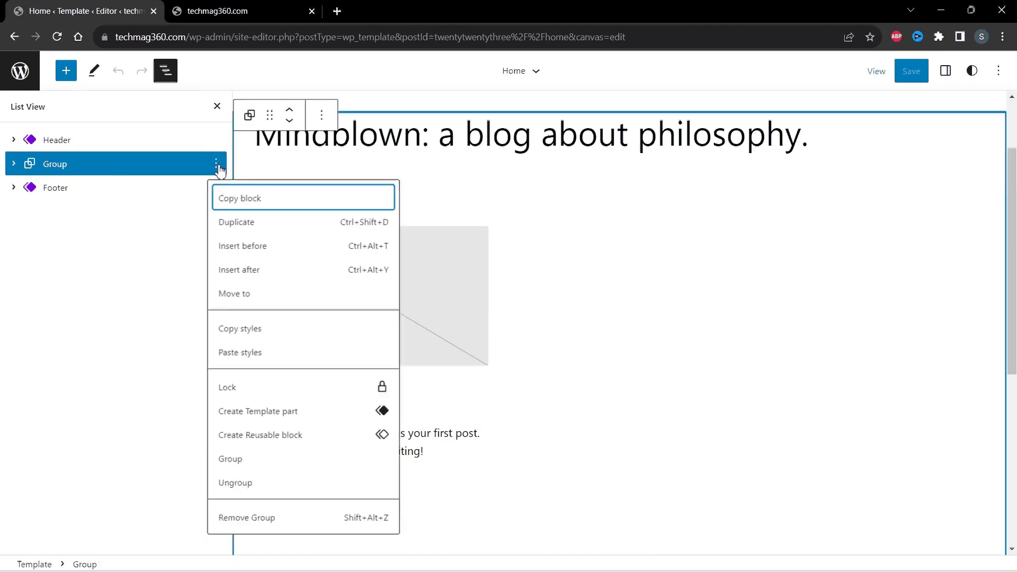
click(258, 208)
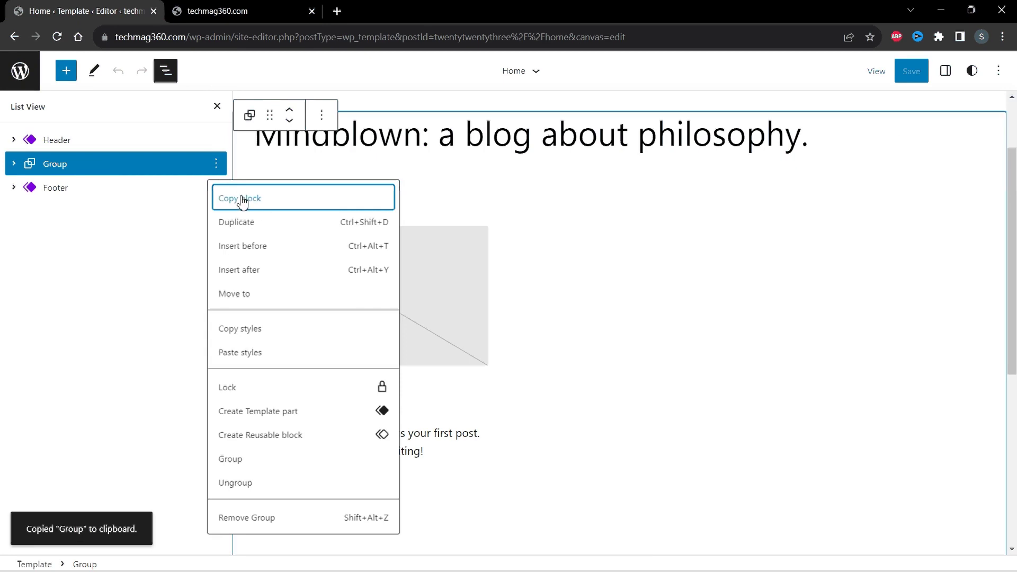
click(216, 164)
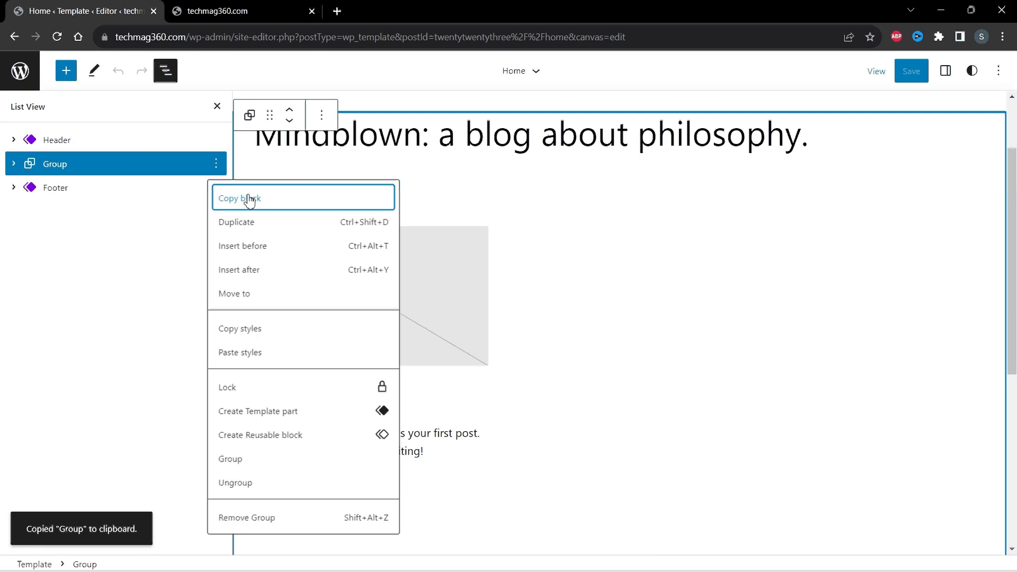
click(249, 202)
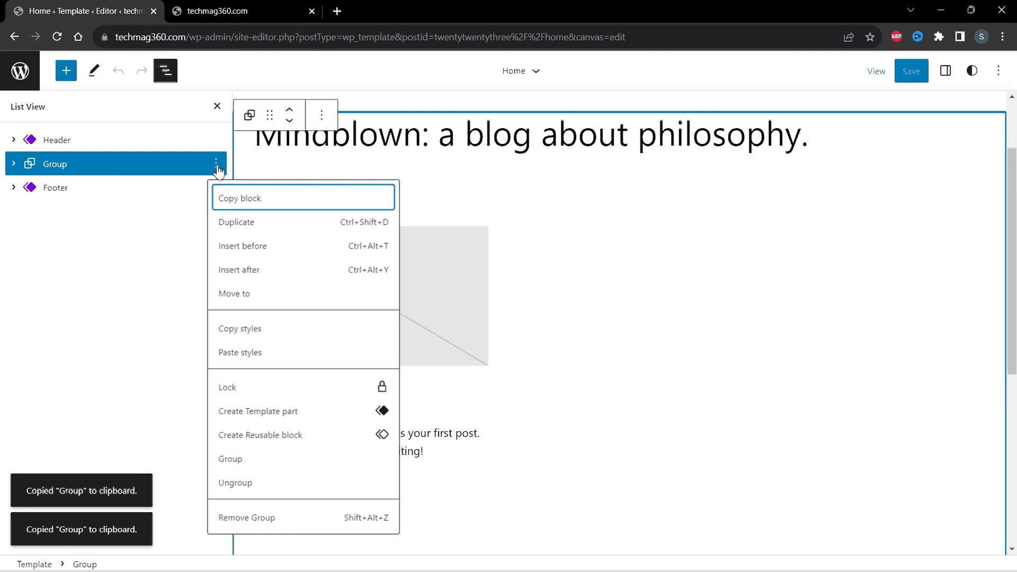
click(285, 524)
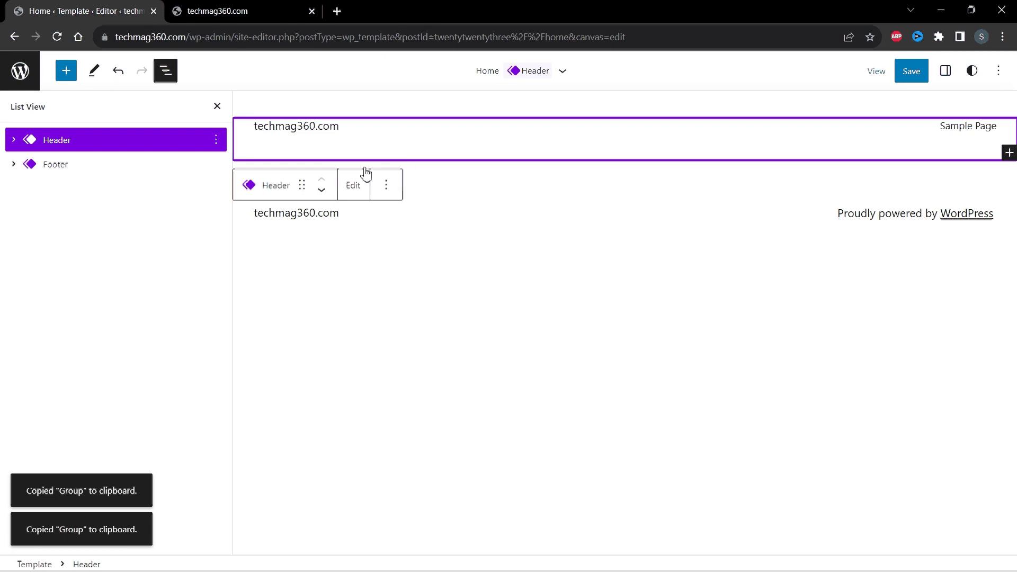
- Insert a Columns block with the 66 / 33 split between the header and footer
click(67, 79)
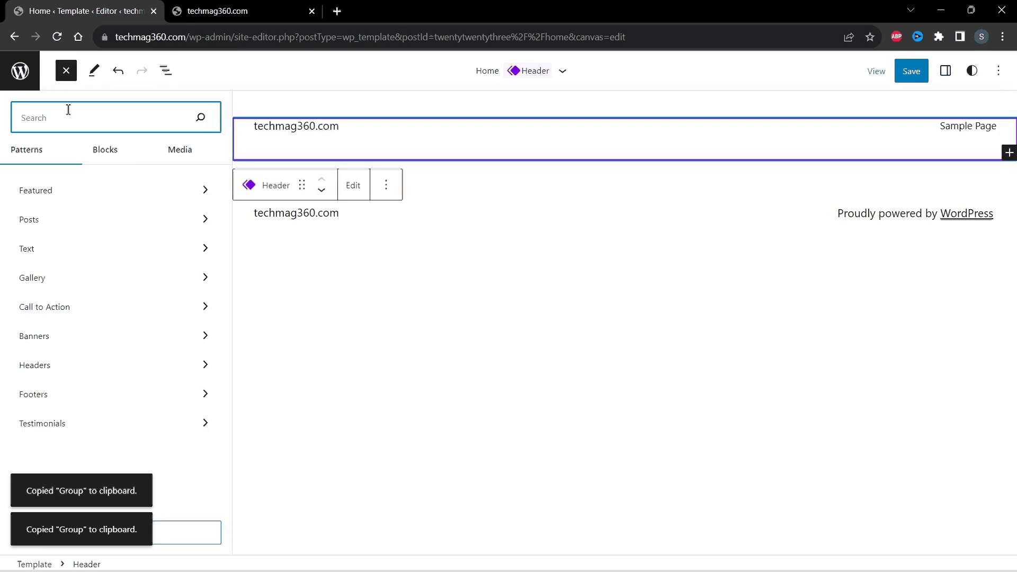
text(Column)
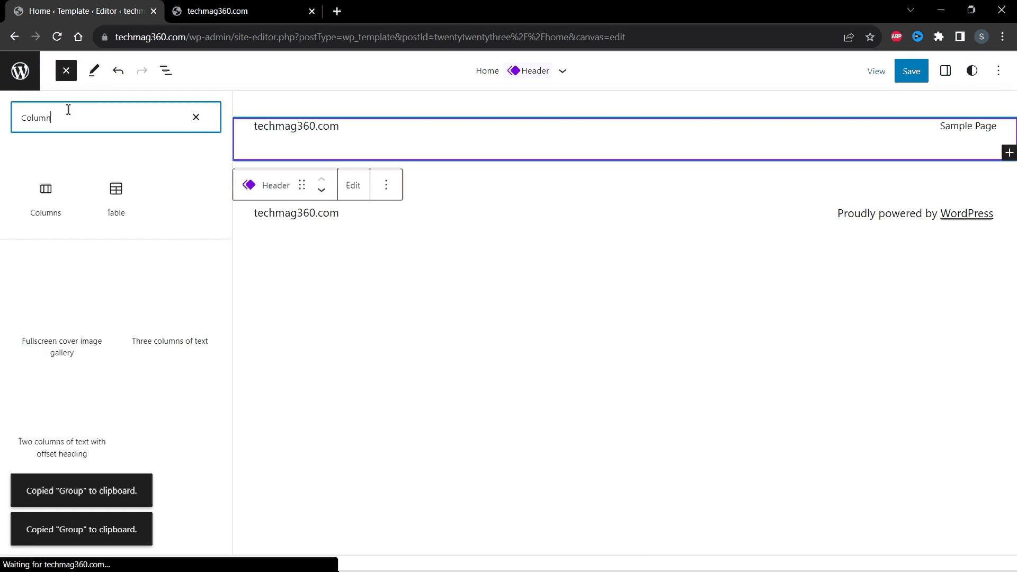
mouse_move(61, 193)
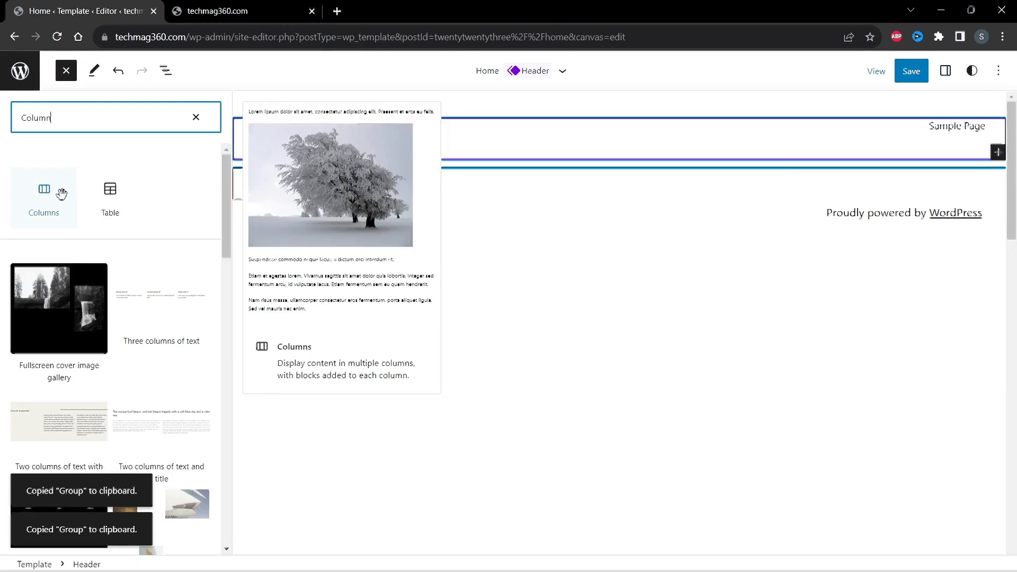
click(62, 219)
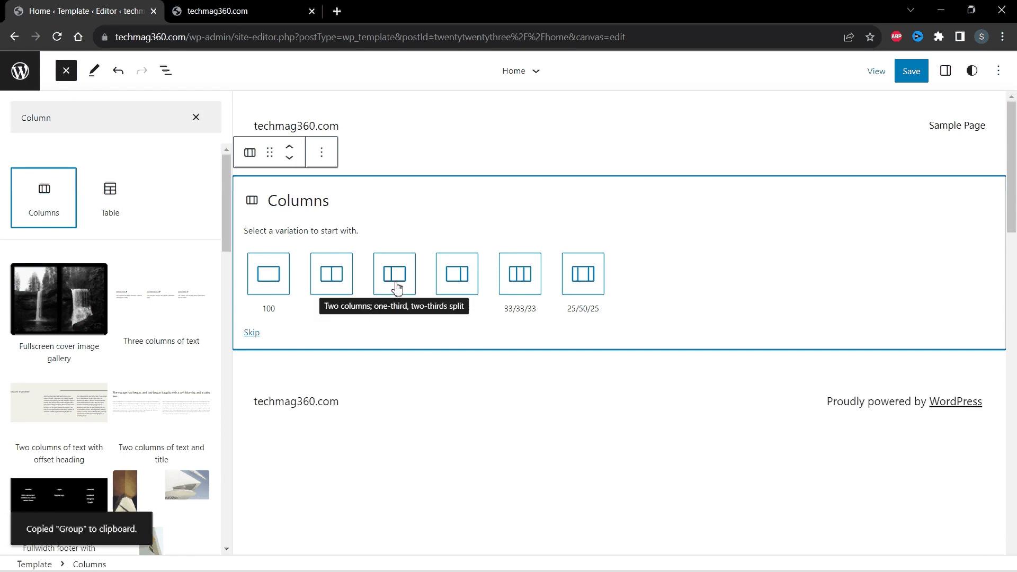
click(462, 286)
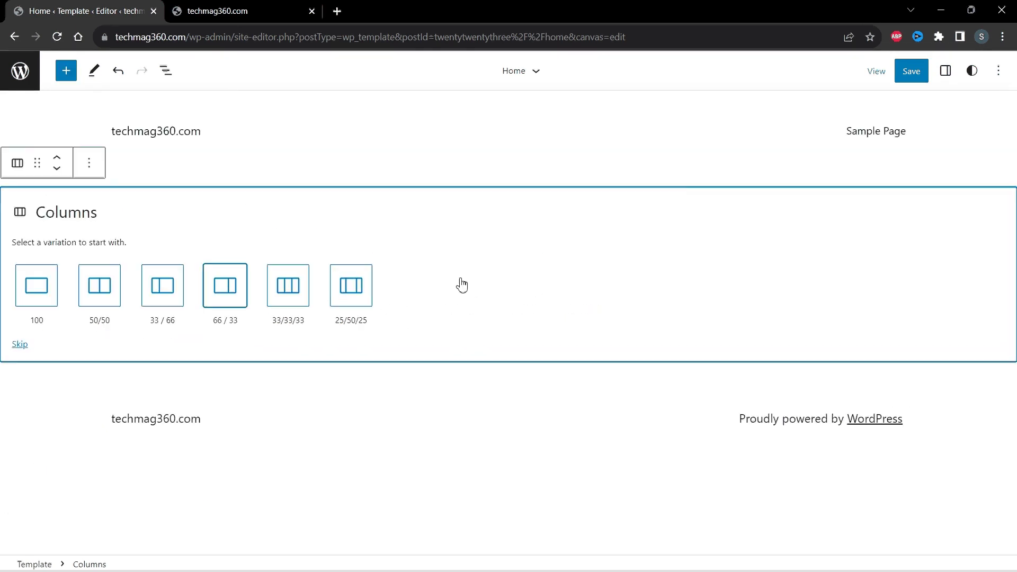
click(234, 300)
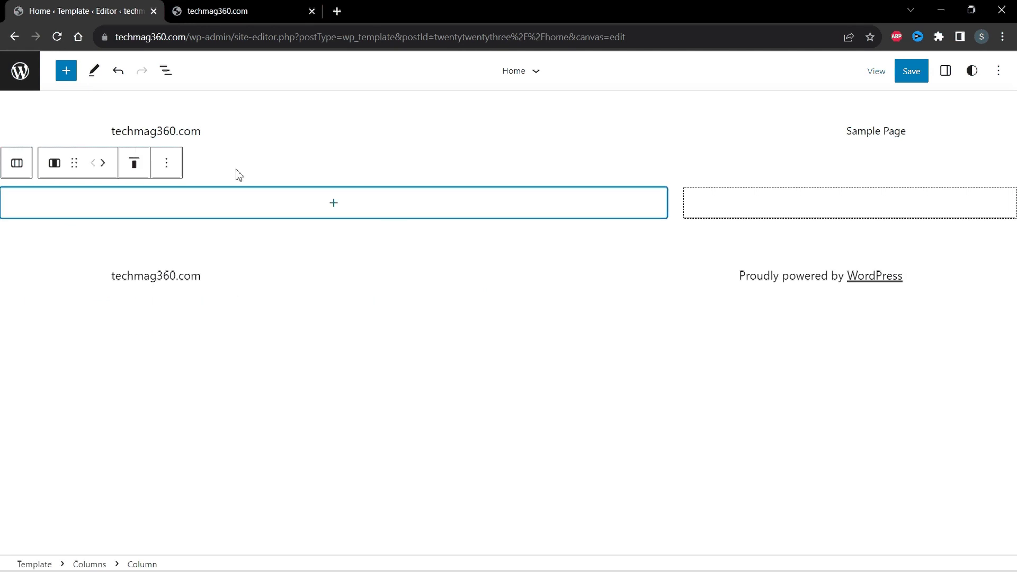
- Add a Paragraph block in the wide column and paste the copied Group block into it
click(244, 147)
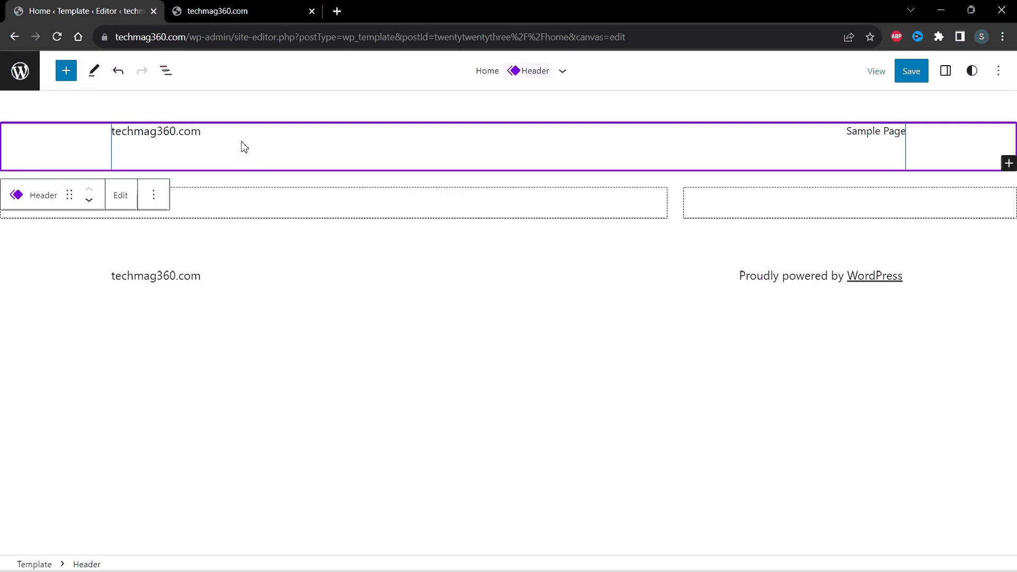
click(241, 276)
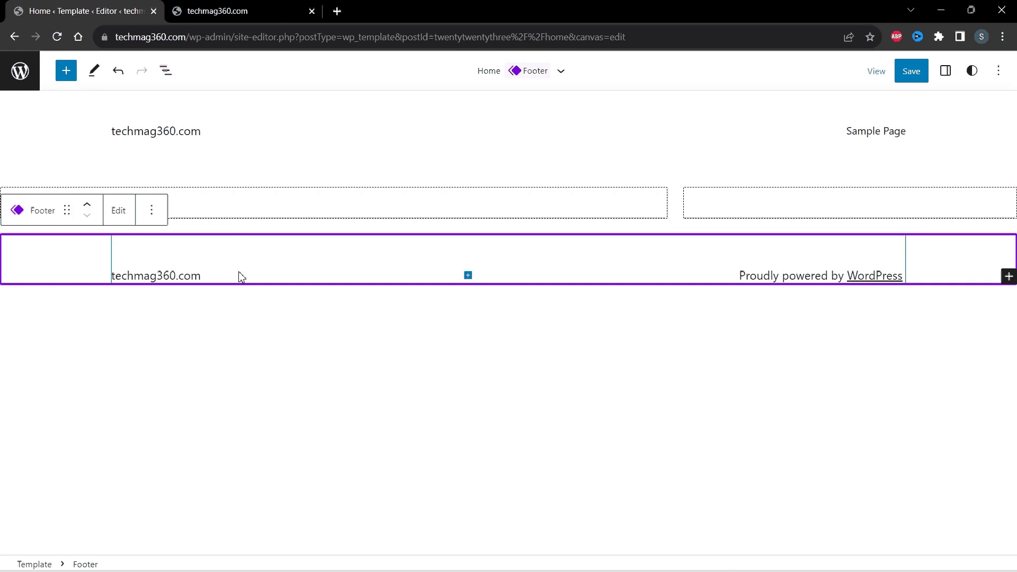
click(232, 205)
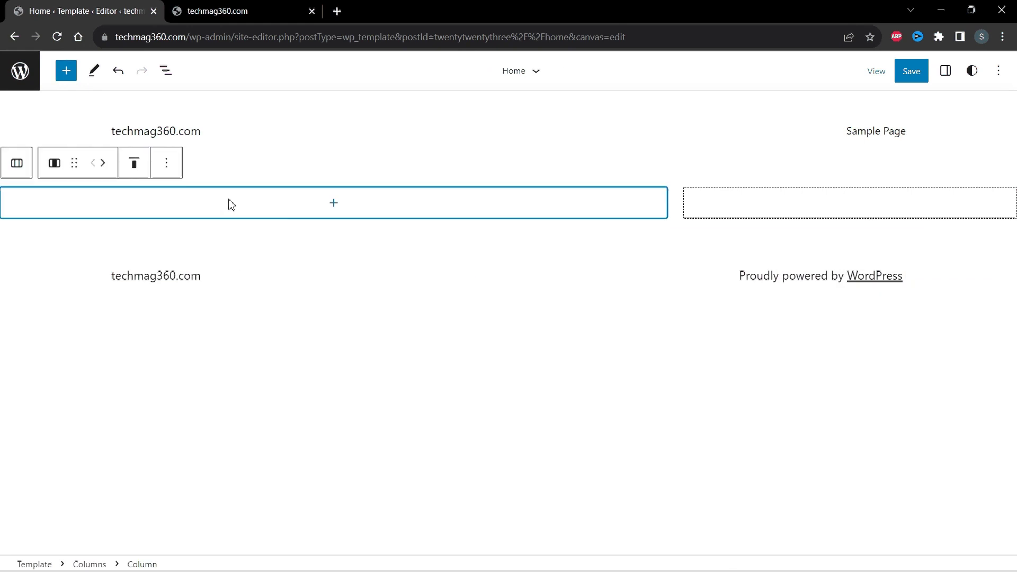
click(342, 212)
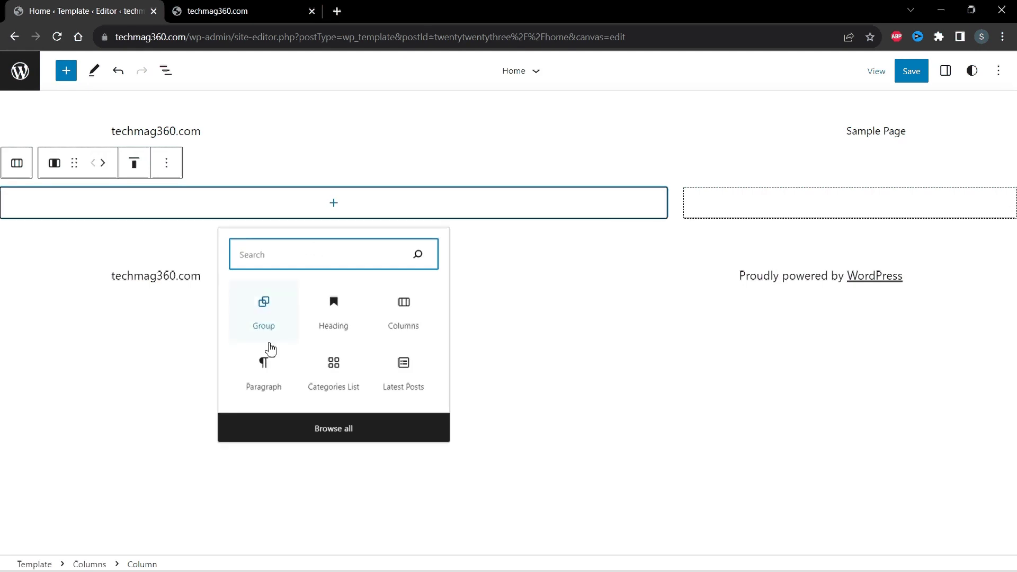
click(267, 373)
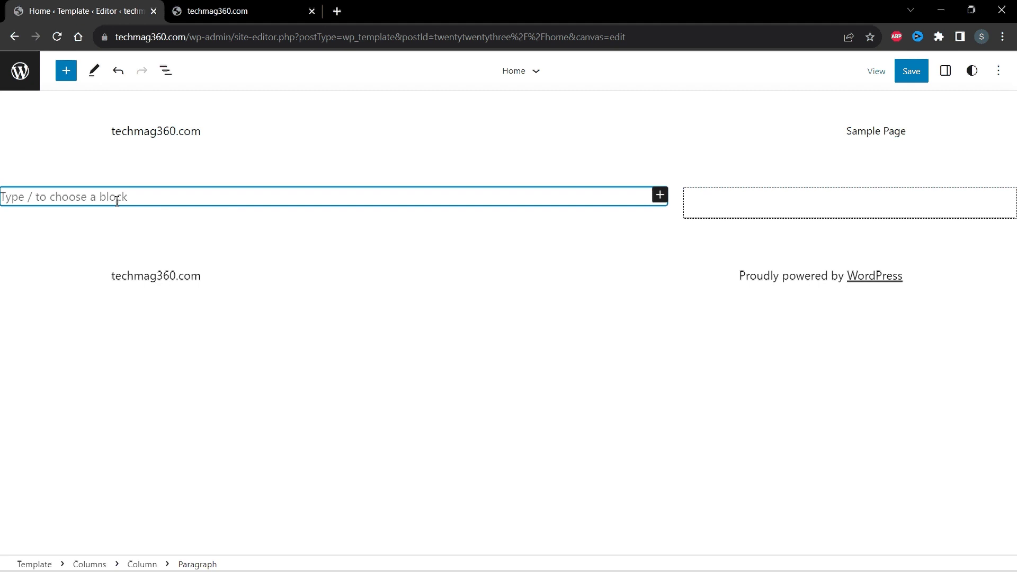
right_click(74, 199)
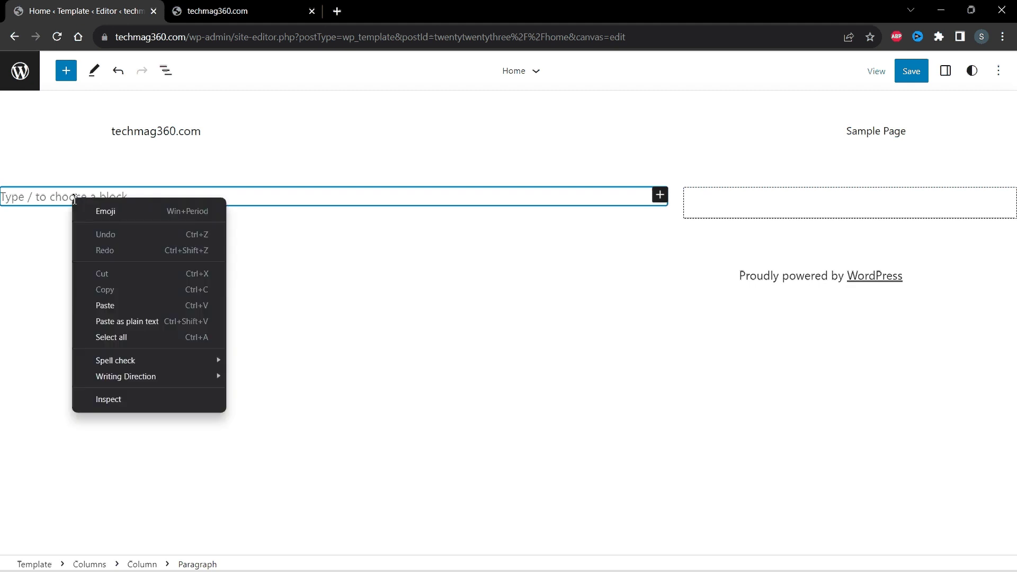
click(122, 306)
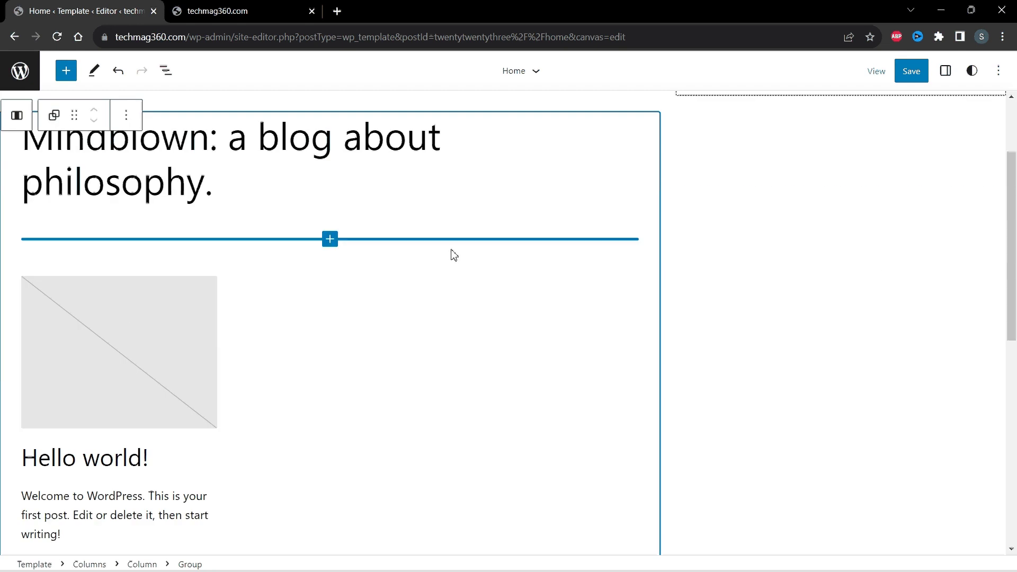
- Add a Template Part block in the empty narrow column and choose the existing sidebar-right part for it
scroll(764, 253, up, 3)
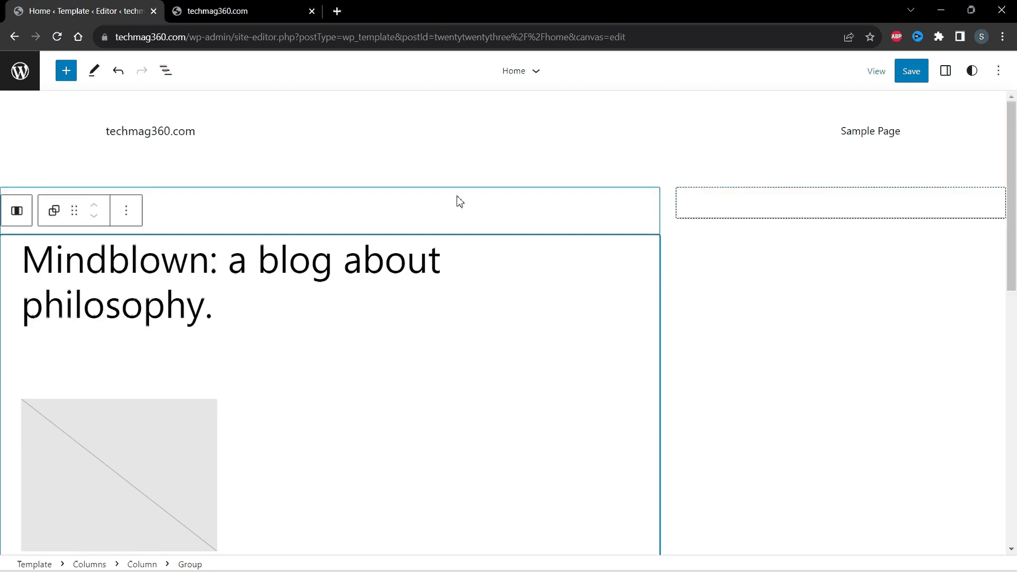
click(746, 209)
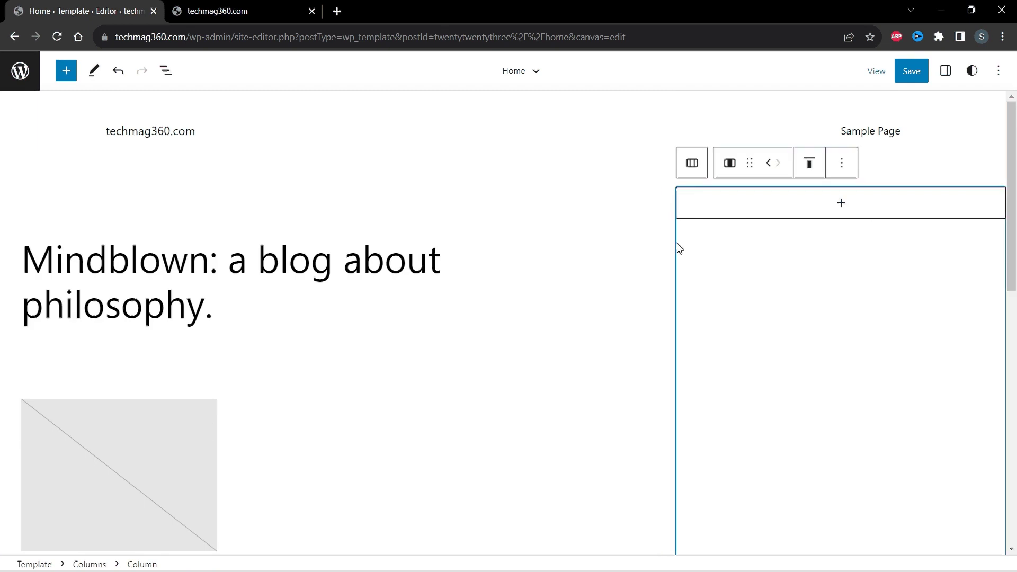
click(842, 204)
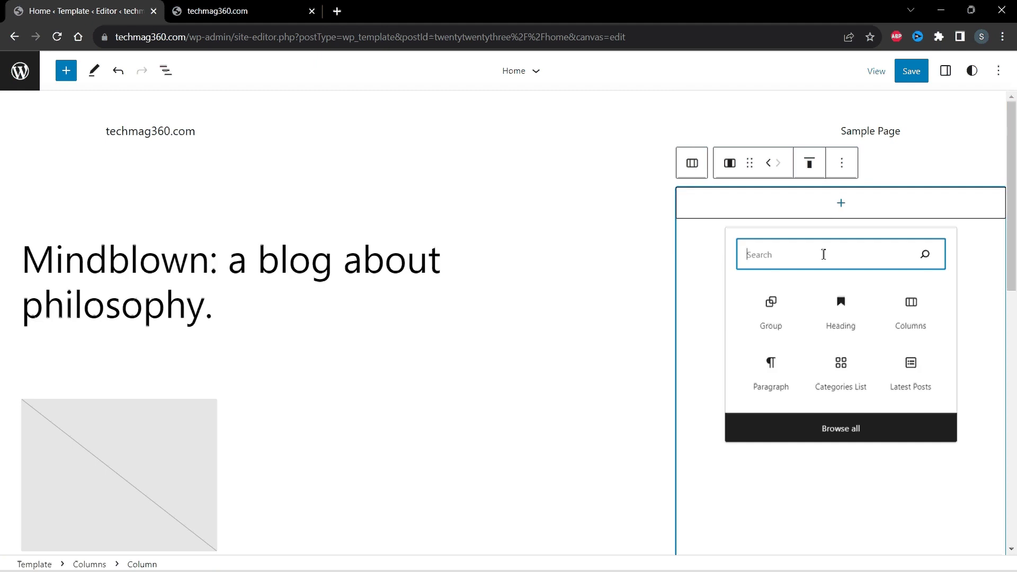
text(Templ)
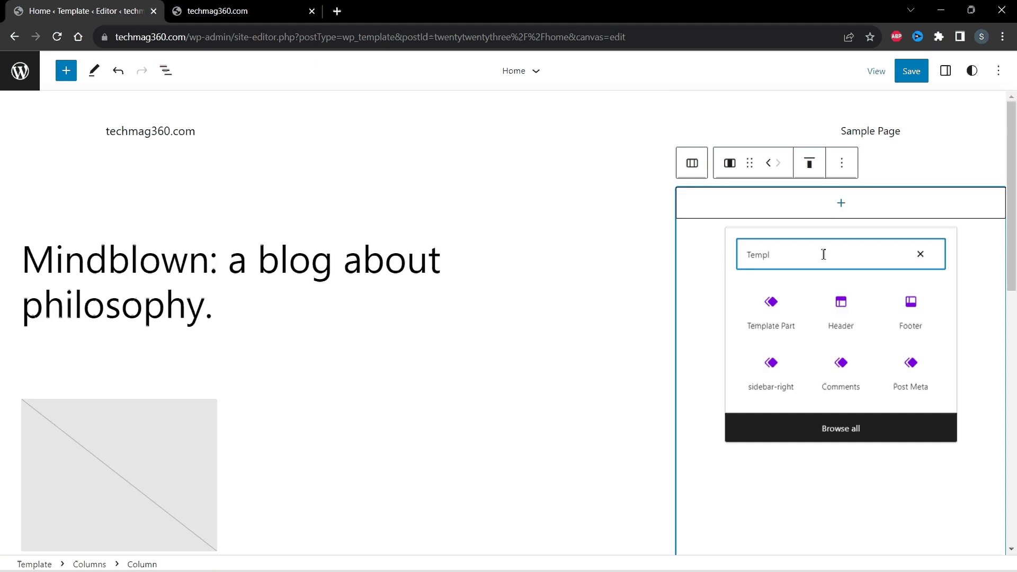
text(ate)
click(772, 334)
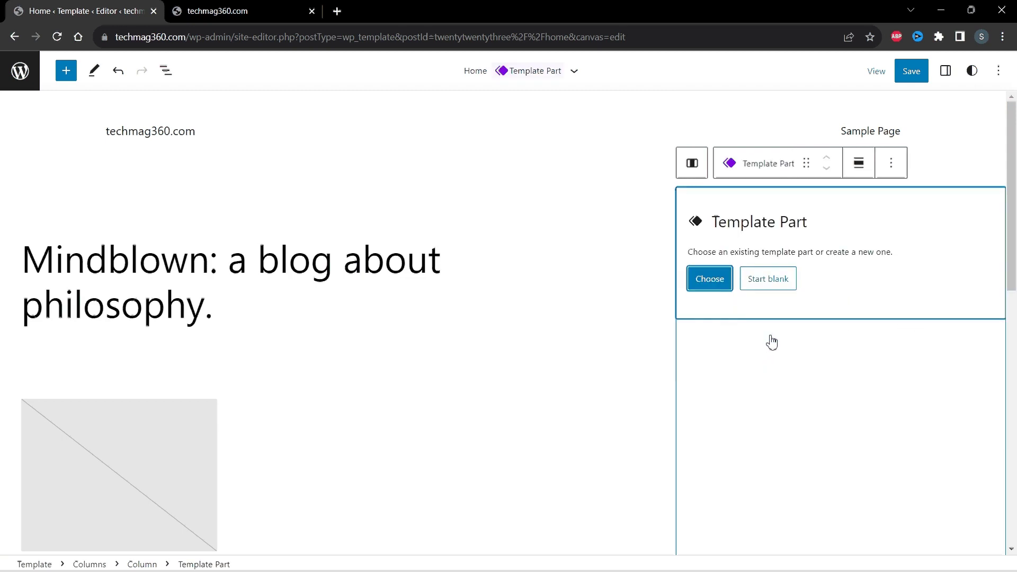
click(713, 284)
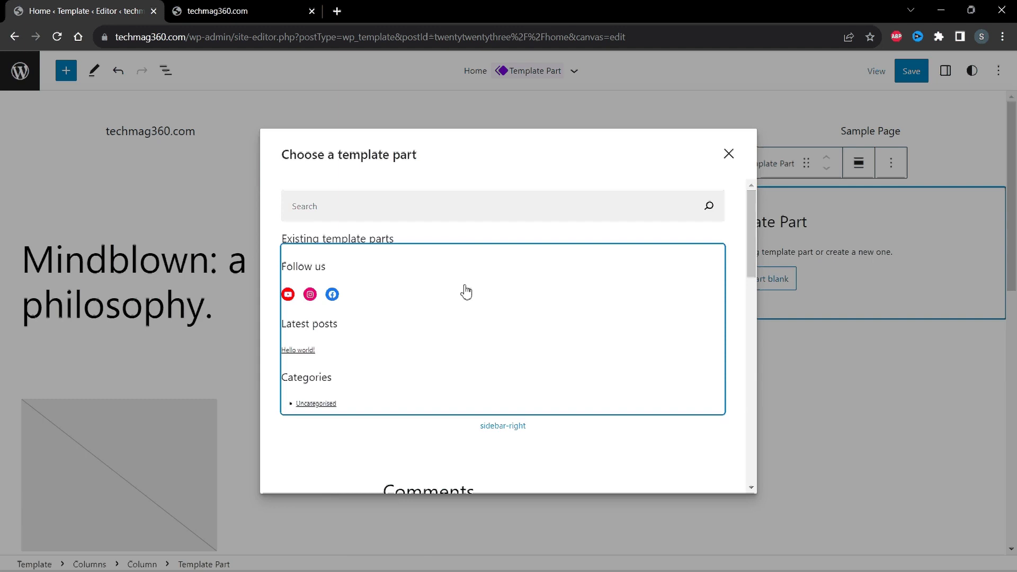
click(406, 296)
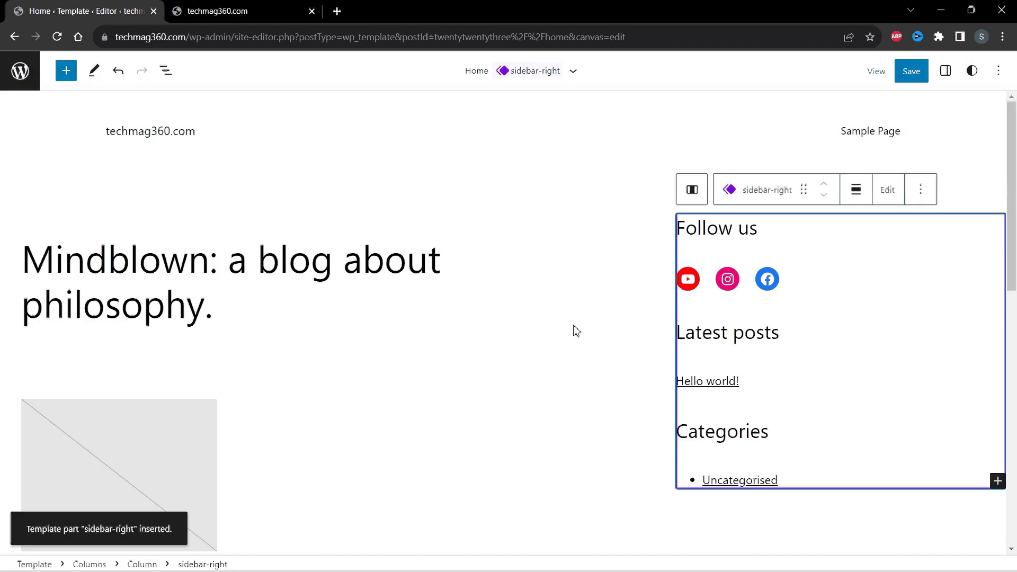
- Review the two-column layout of the Home template and save it
scroll(575, 332, down, 12)
scroll(574, 330, up, 3)
scroll(575, 332, up, 9)
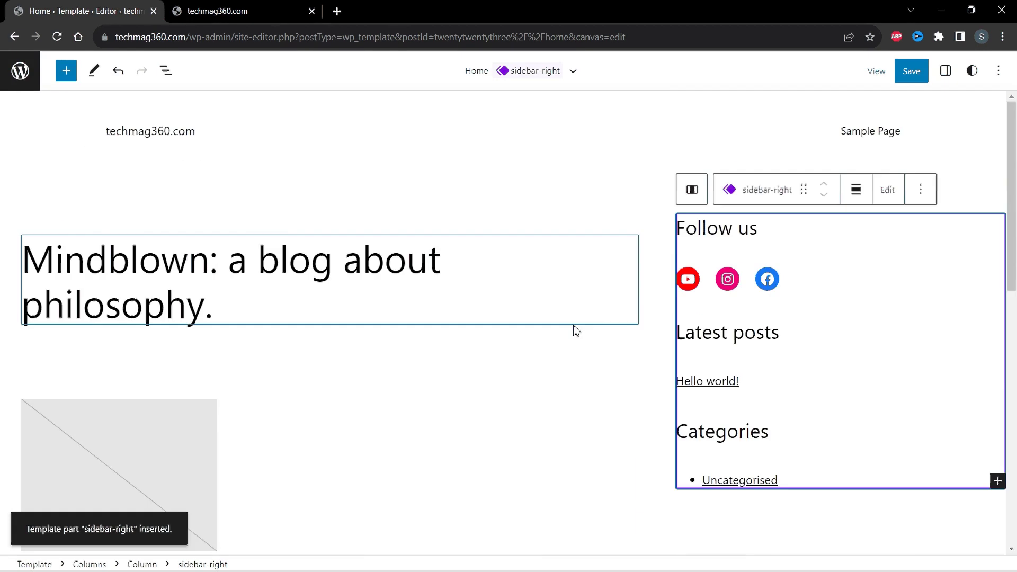
scroll(412, 314, down, 12)
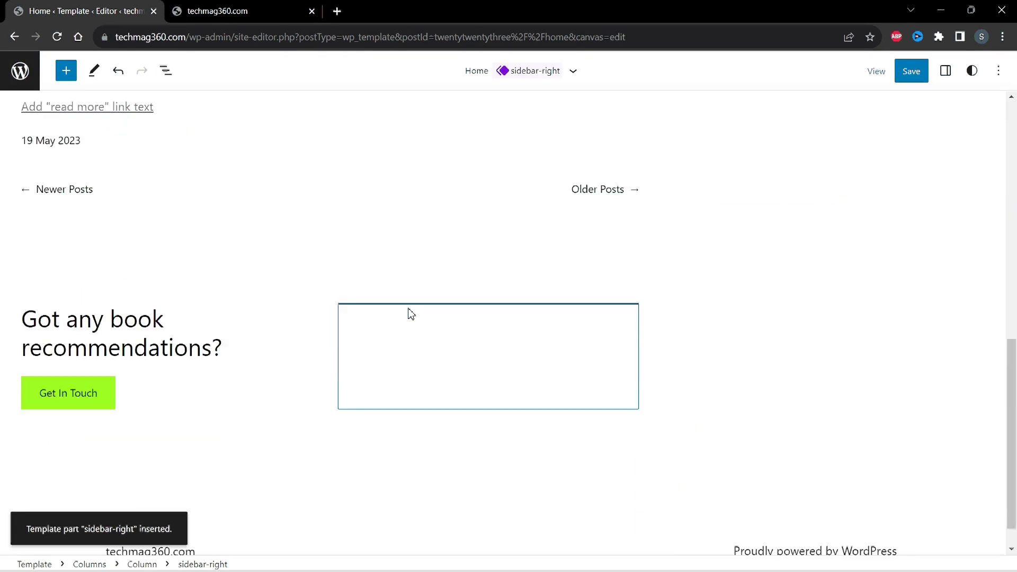
scroll(412, 314, up, 12)
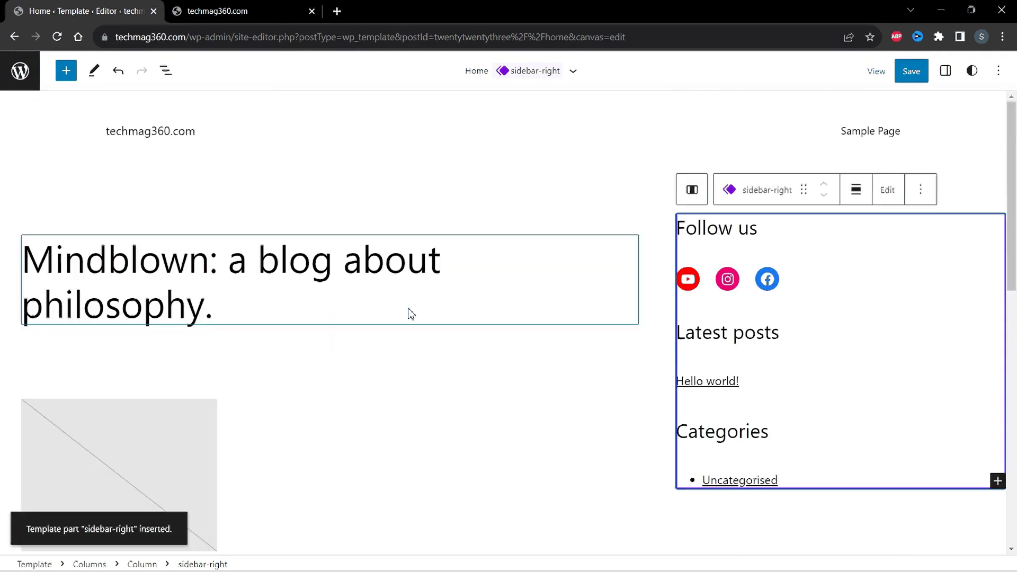
click(911, 71)
click(884, 72)
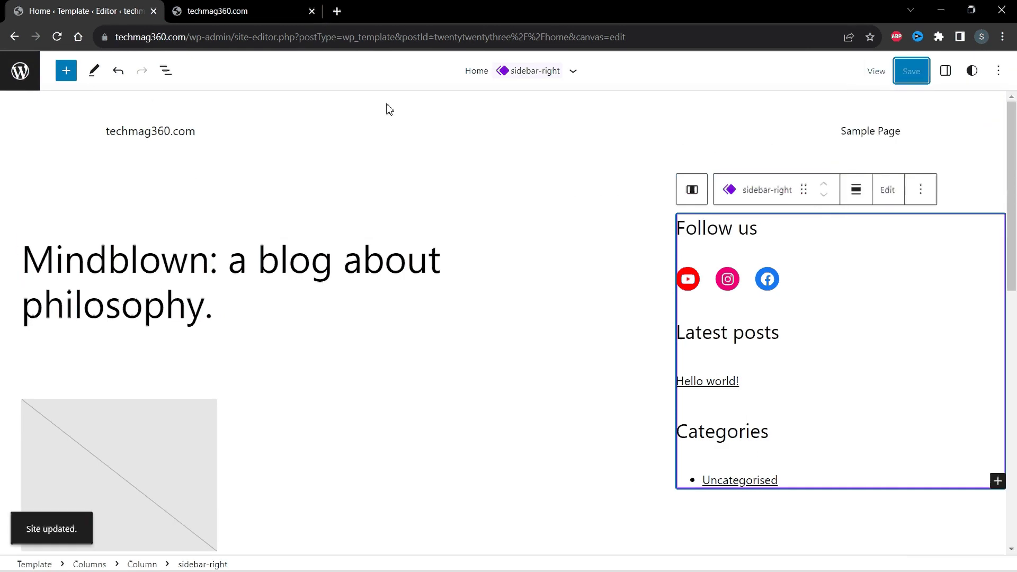
- Reload the live techmag360.com front page and examine its content and sidebar layout down to the footer
click(225, 7)
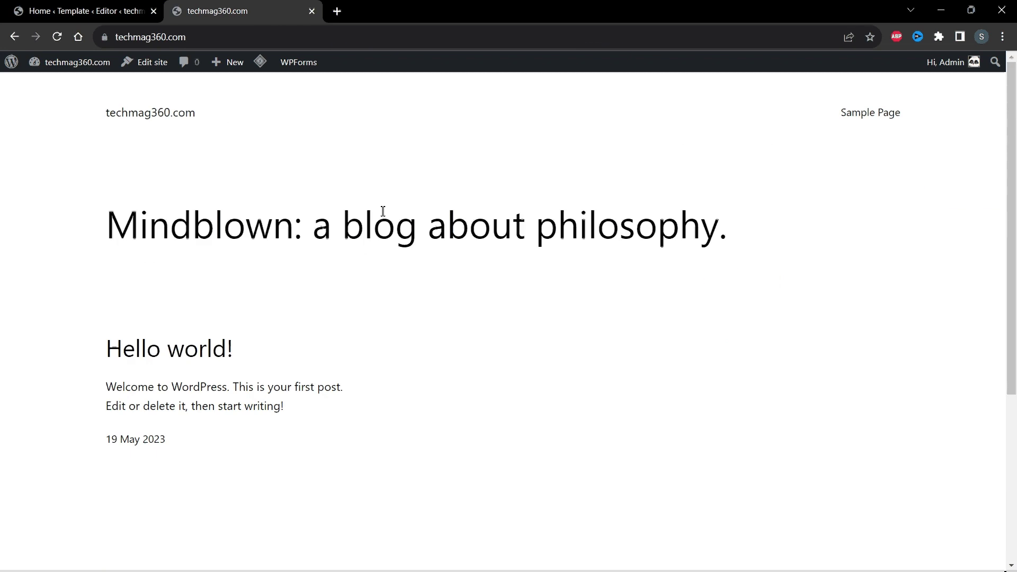
key(F5)
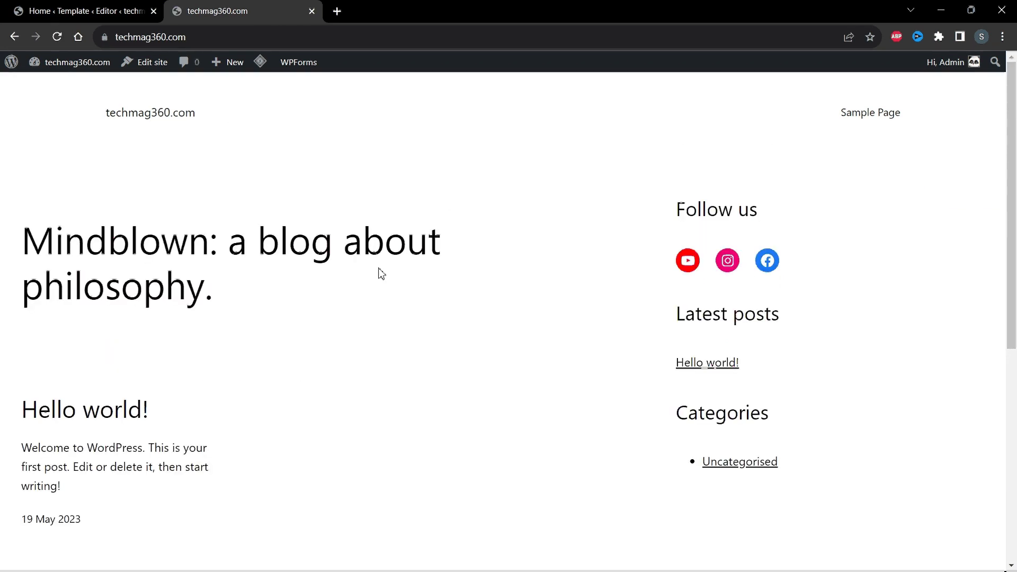
scroll(379, 432, down, 7)
scroll(379, 431, up, 7)
scroll(359, 365, down, 4)
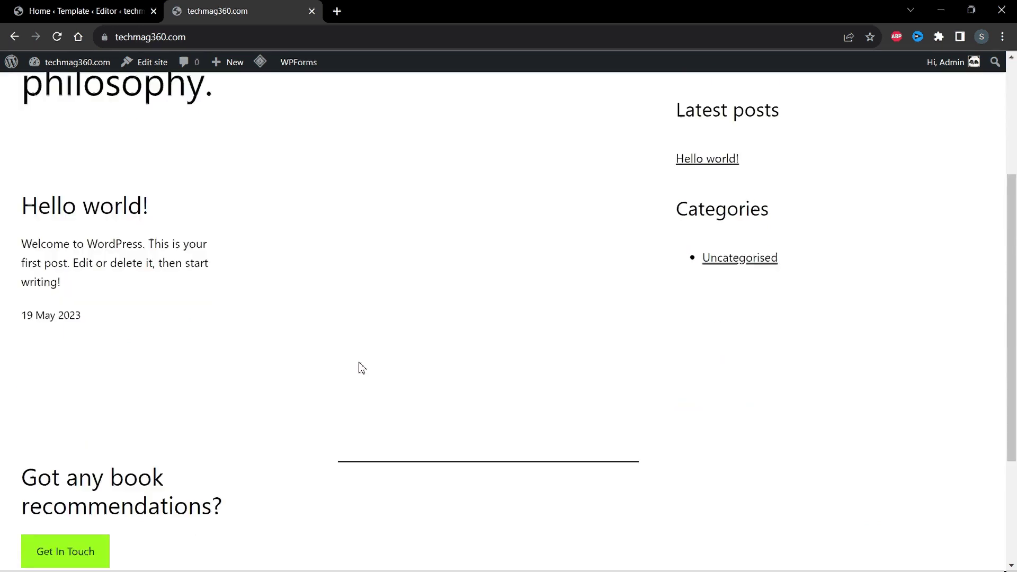
scroll(360, 367, up, 2)
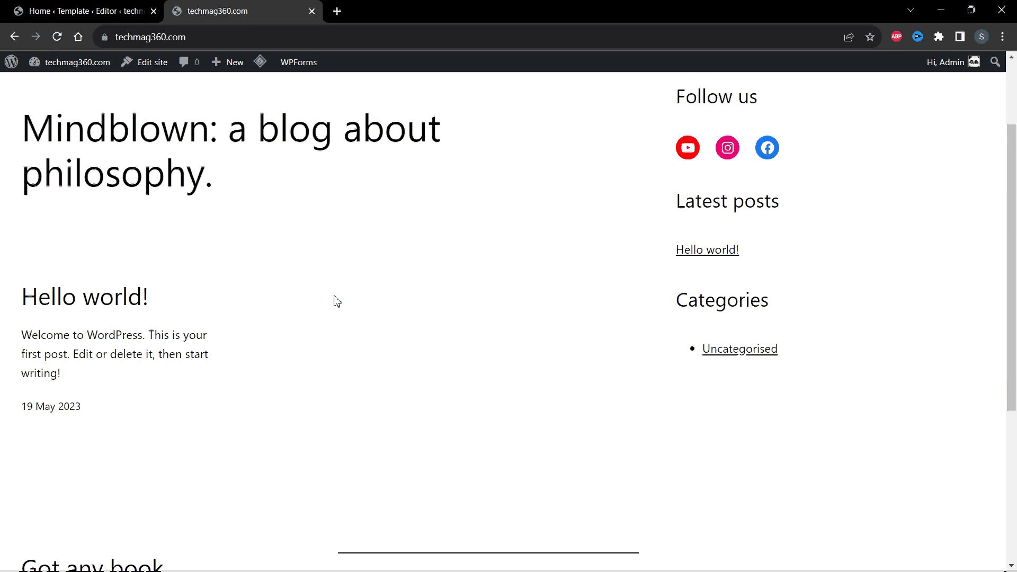
scroll(339, 324, down, 5)
scroll(340, 325, up, 7)
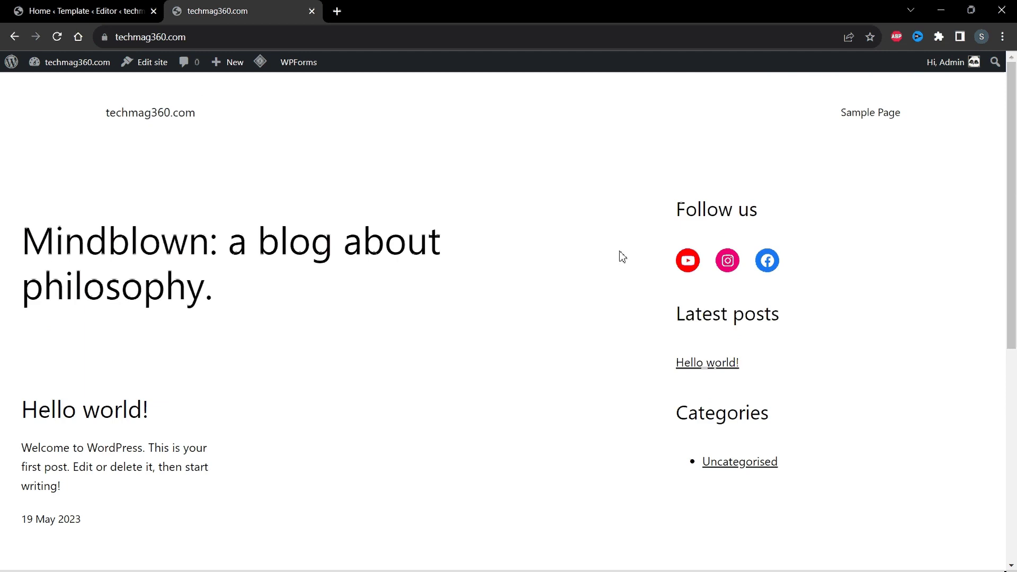
scroll(175, 239, down, 7)
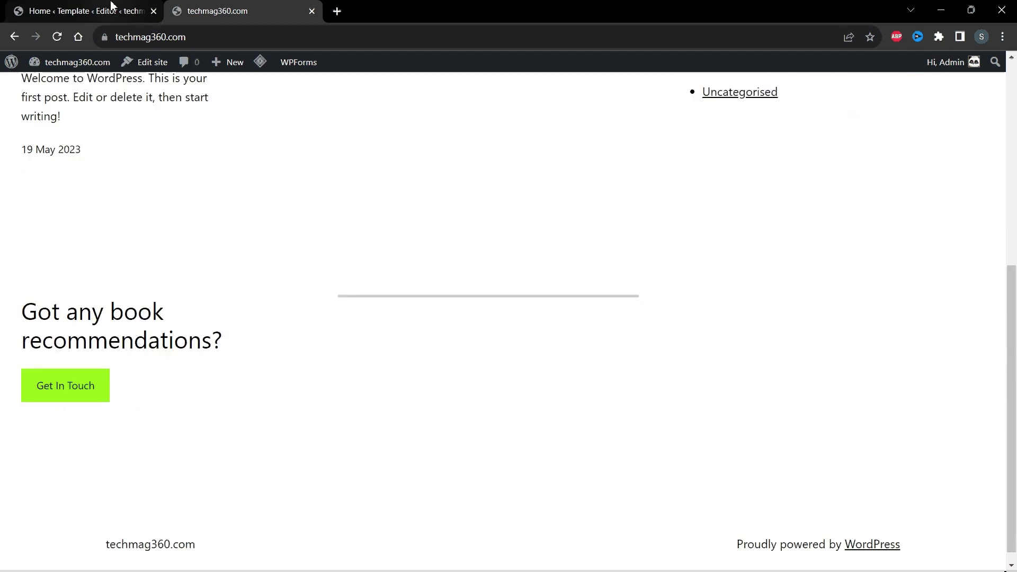
- Return to the site editor and leave the Home template for the Templates list
click(85, 11)
click(24, 74)
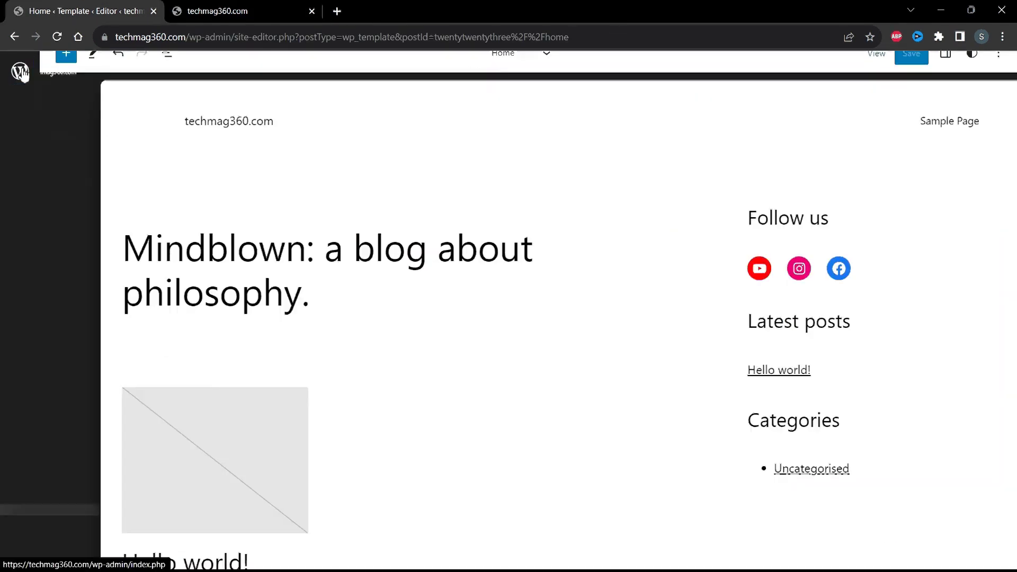
click(21, 137)
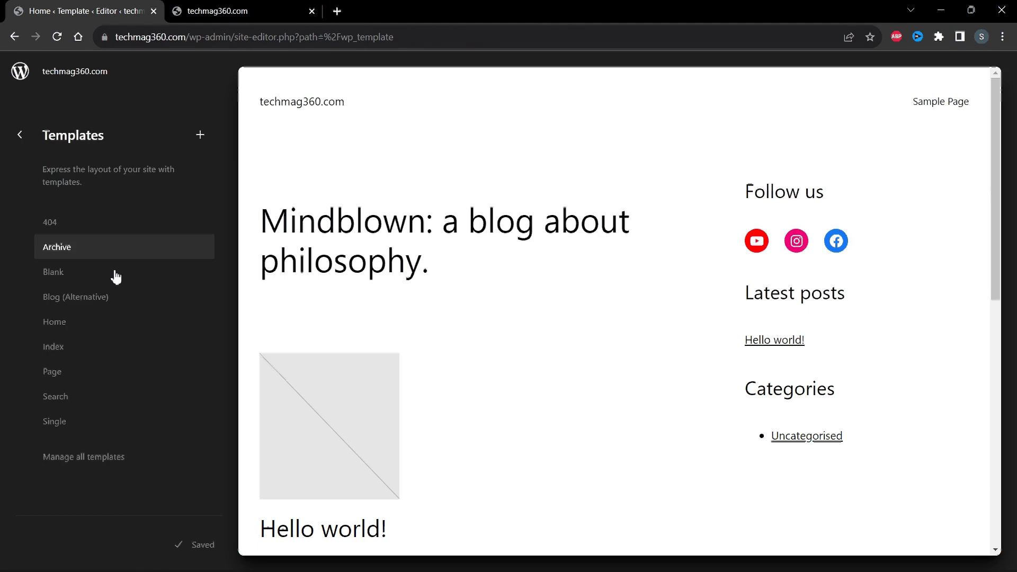
- Open the "Hello world!" post on the live site, examine its layout for a sidebar, and return to the front page
mouse_move(174, 6)
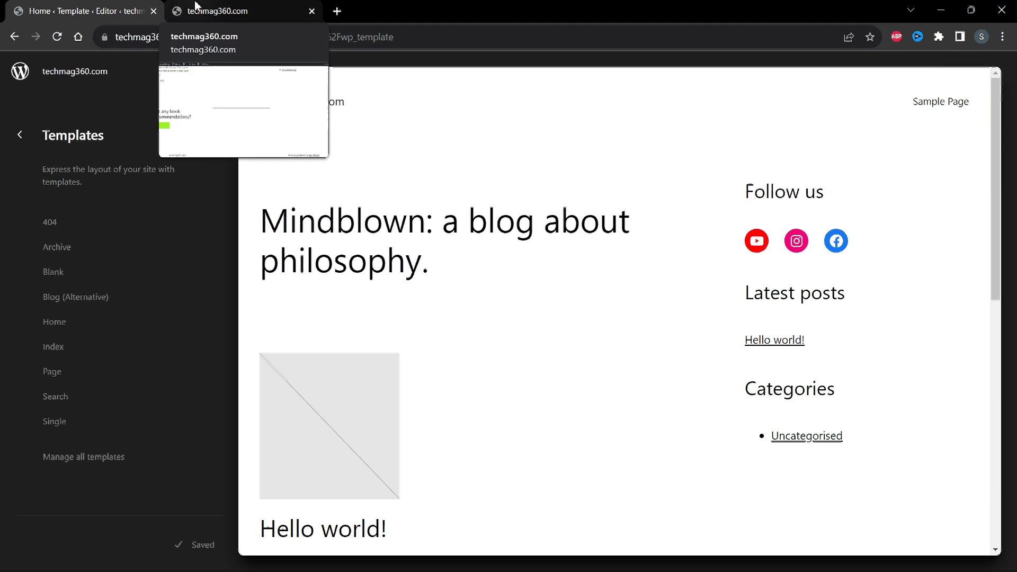
click(197, 6)
scroll(187, 195, up, 7)
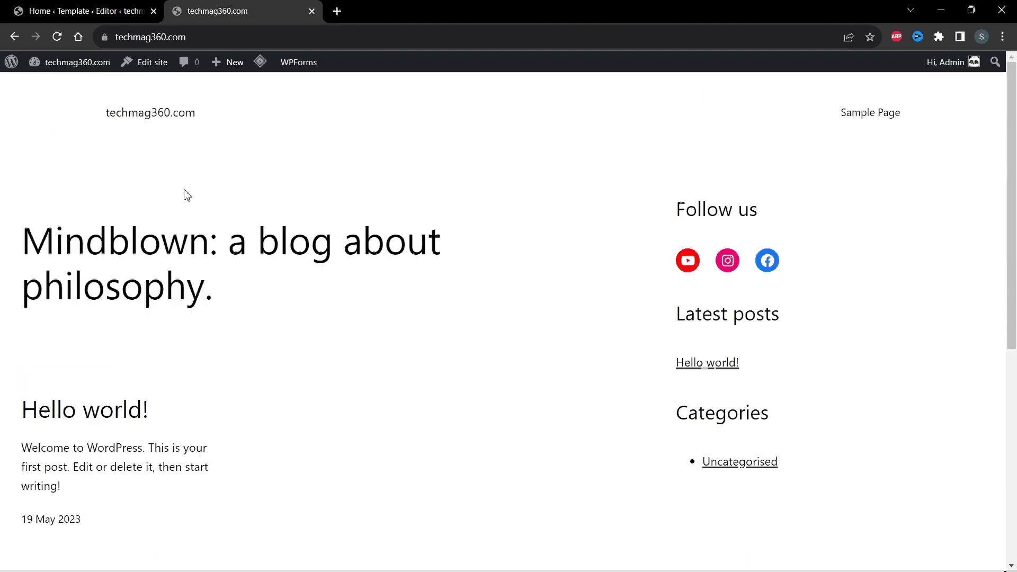
scroll(170, 329, down, 3)
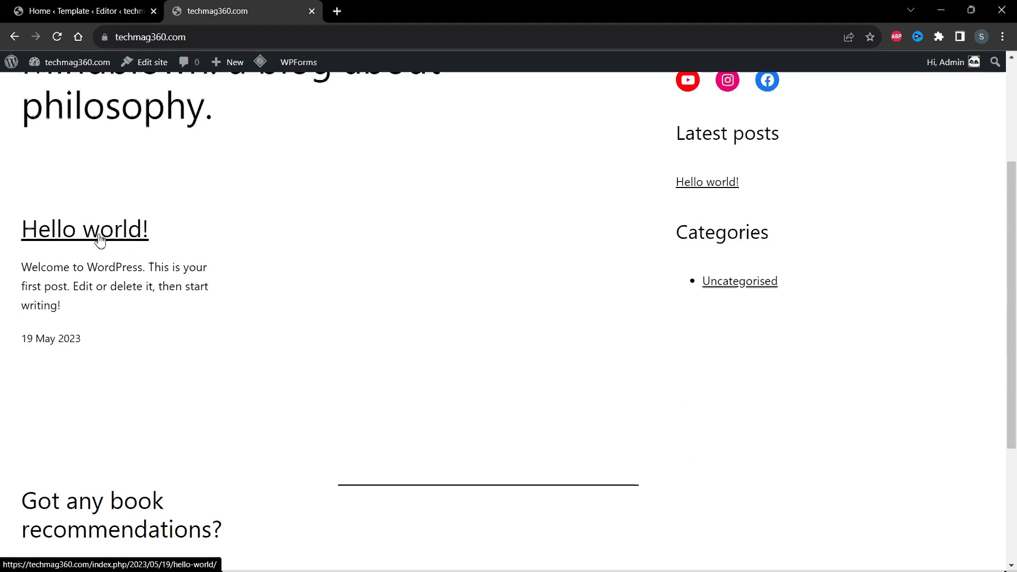
click(100, 239)
scroll(366, 392, down, 5)
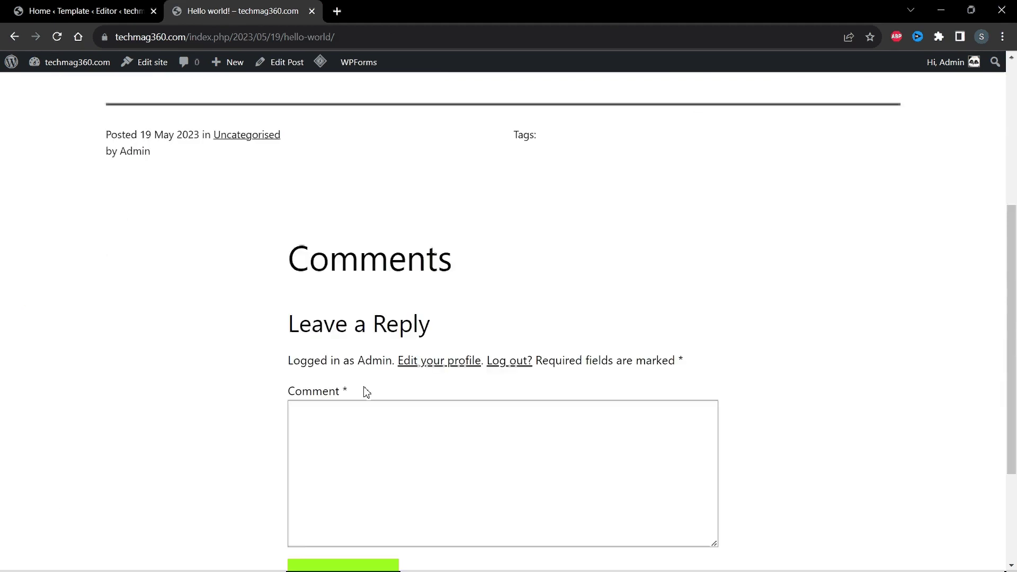
scroll(366, 392, down, 3)
scroll(363, 392, up, 8)
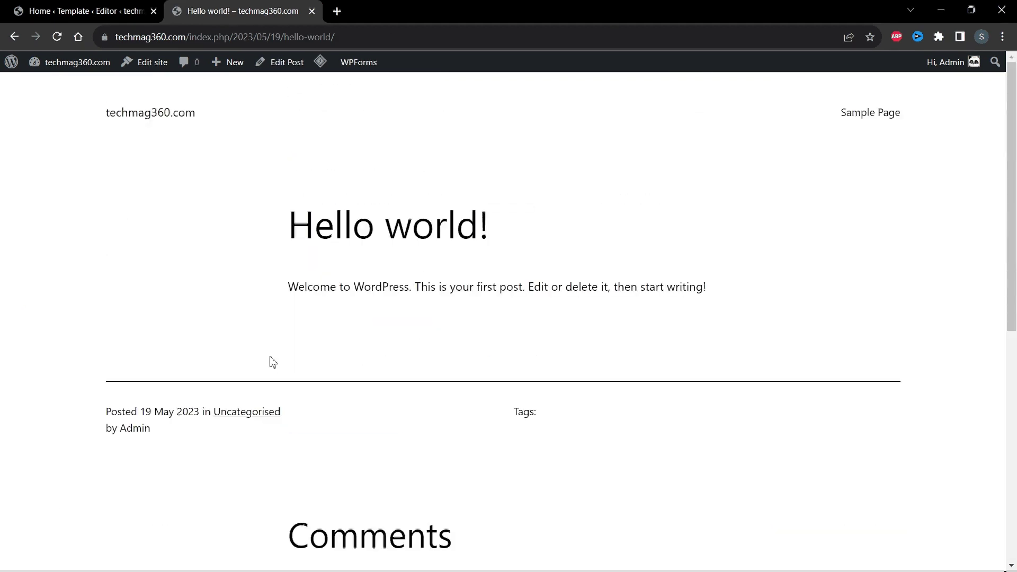
key(alt+Left)
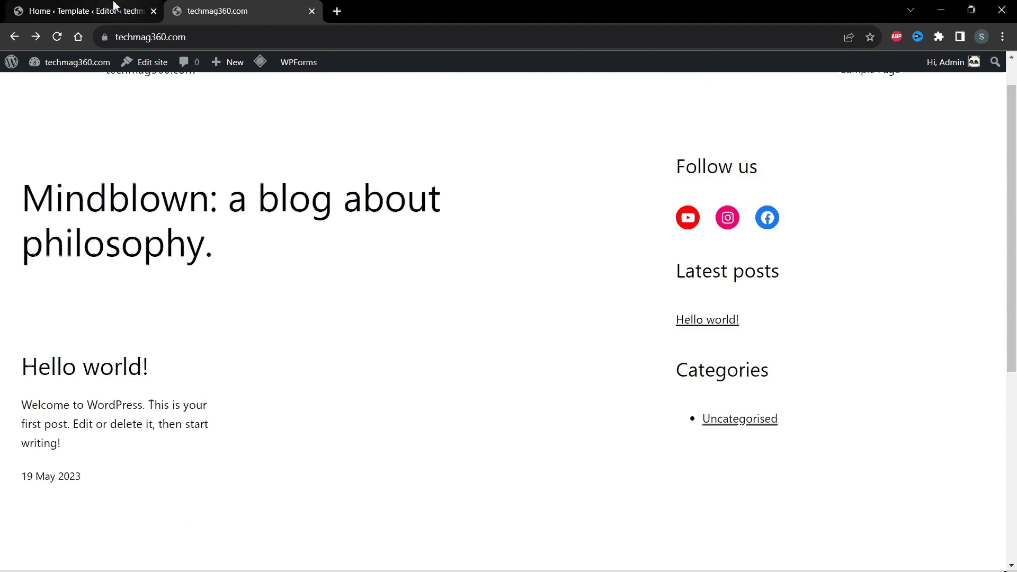
- Switch back to the site editor and open the Single template for editing with its block list shown
click(113, 9)
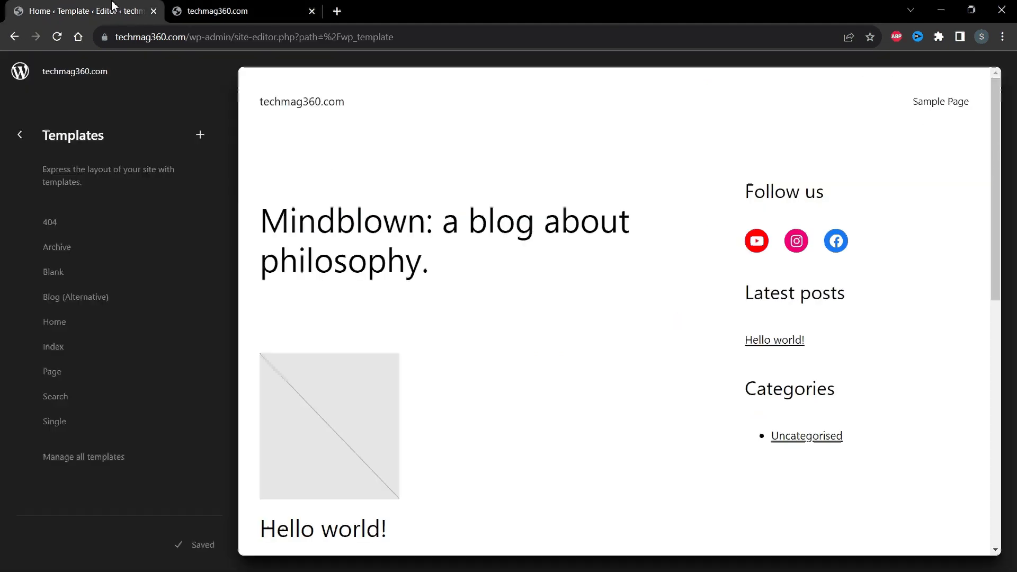
click(21, 136)
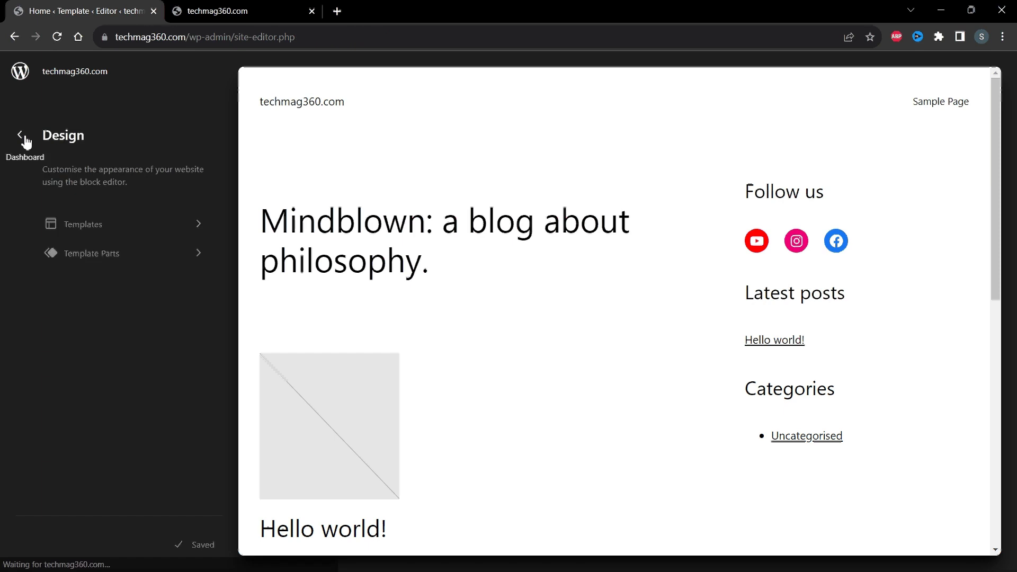
click(71, 232)
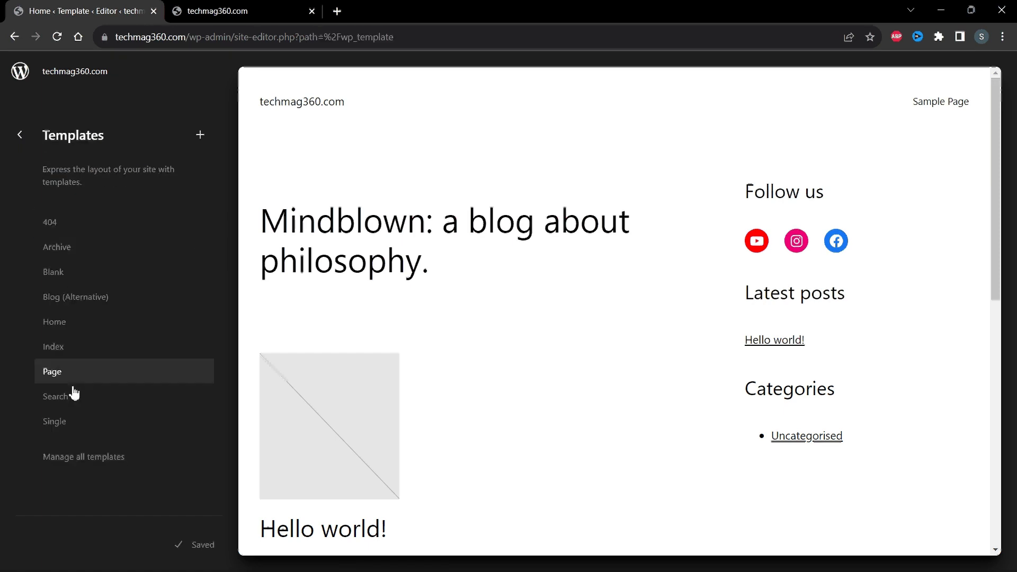
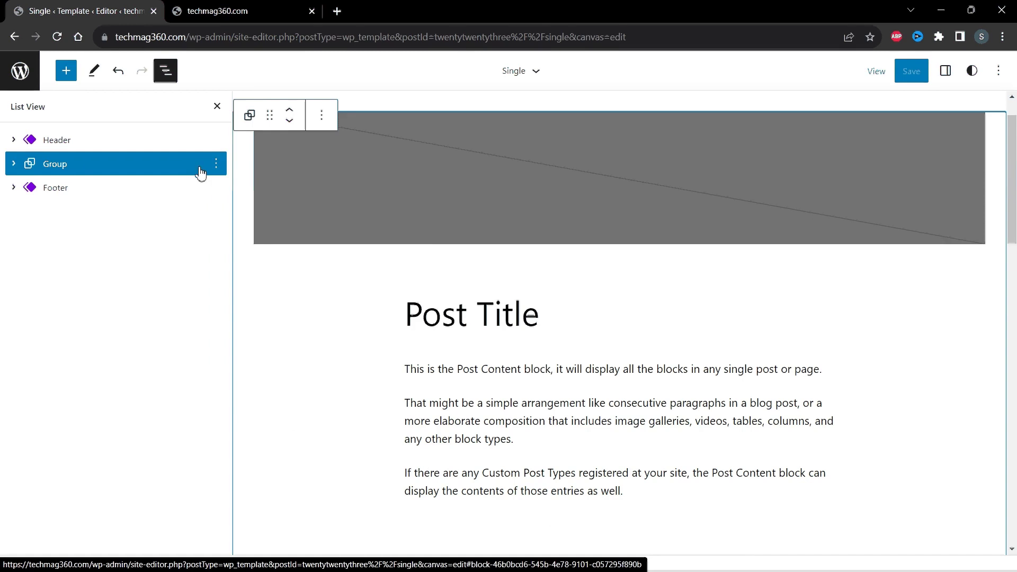
- Copy the Single template's Group block between the Header and Footer, and remove it from the template
click(216, 166)
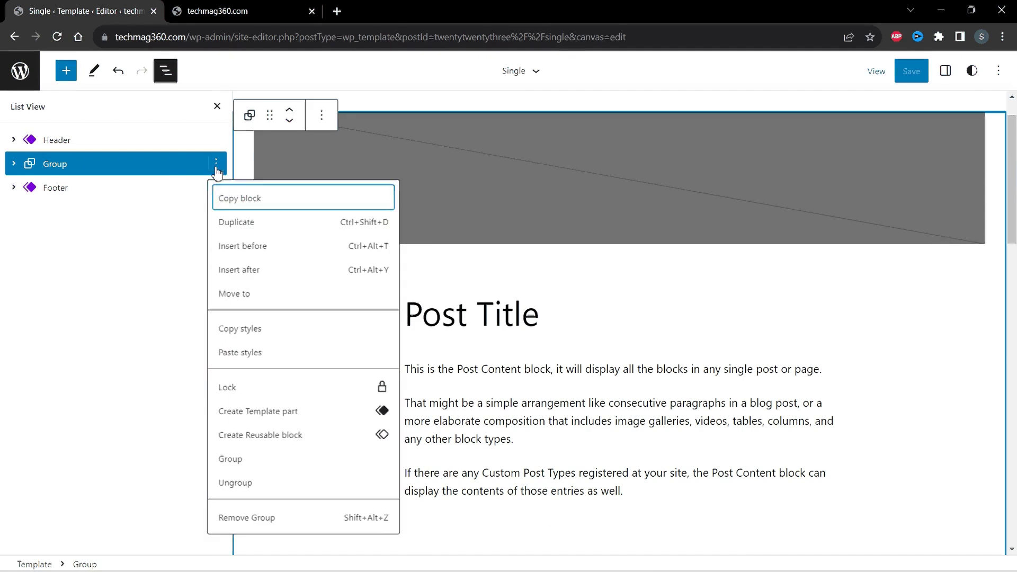
click(231, 199)
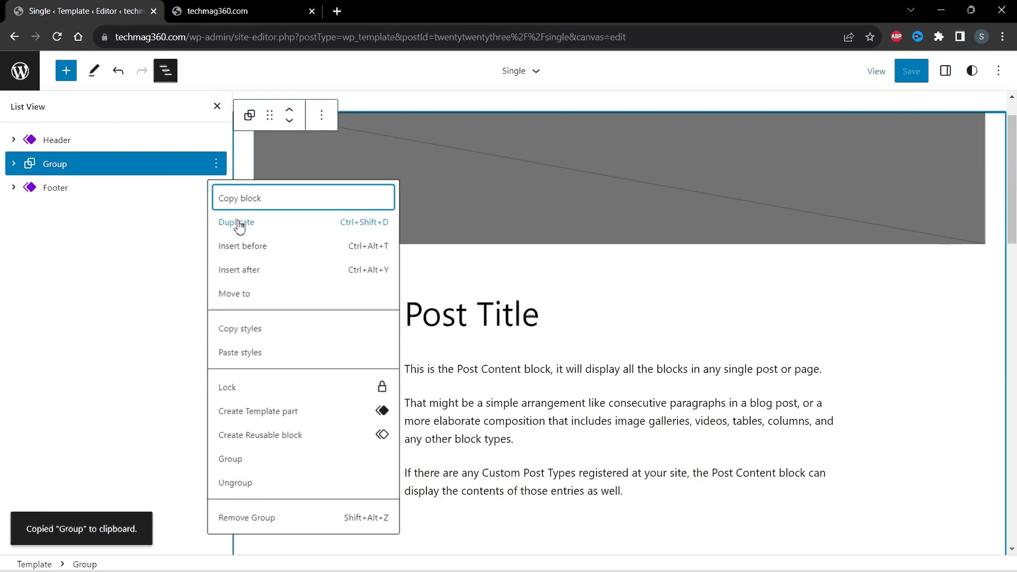
click(260, 518)
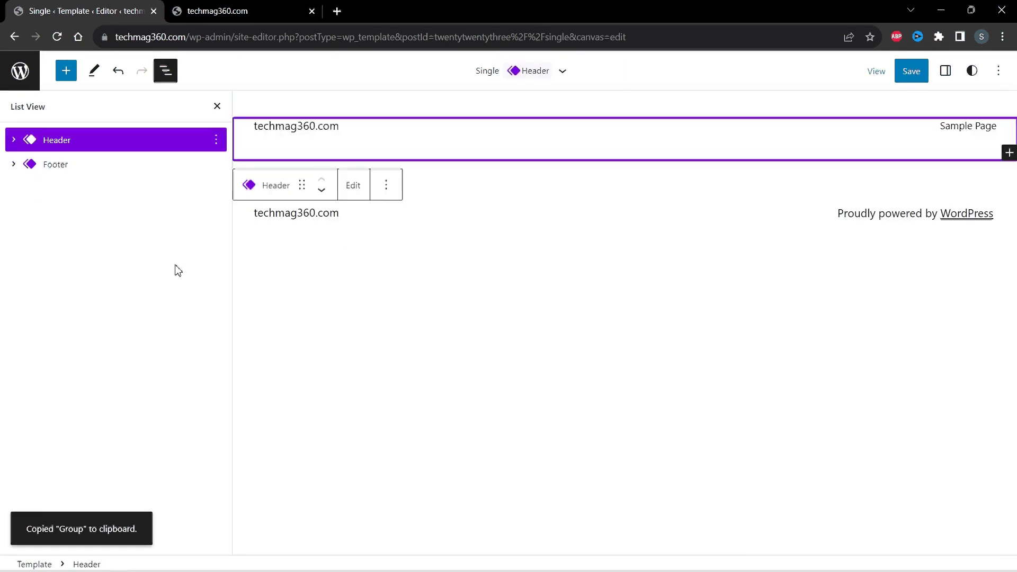
- Insert a Columns block with the two-thirds, one-third split between the Single template's header and footer
click(67, 74)
text(Colum)
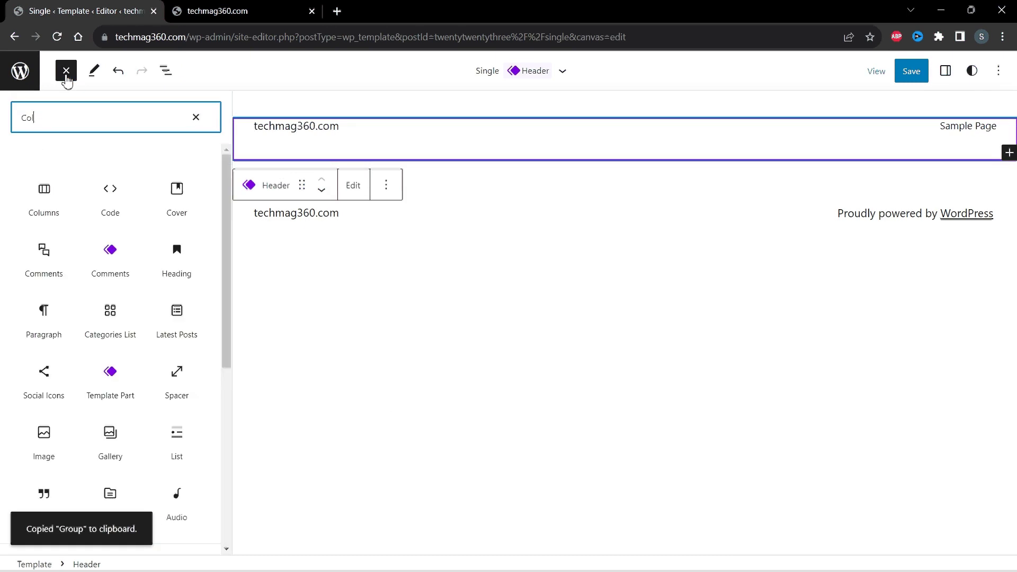
click(57, 197)
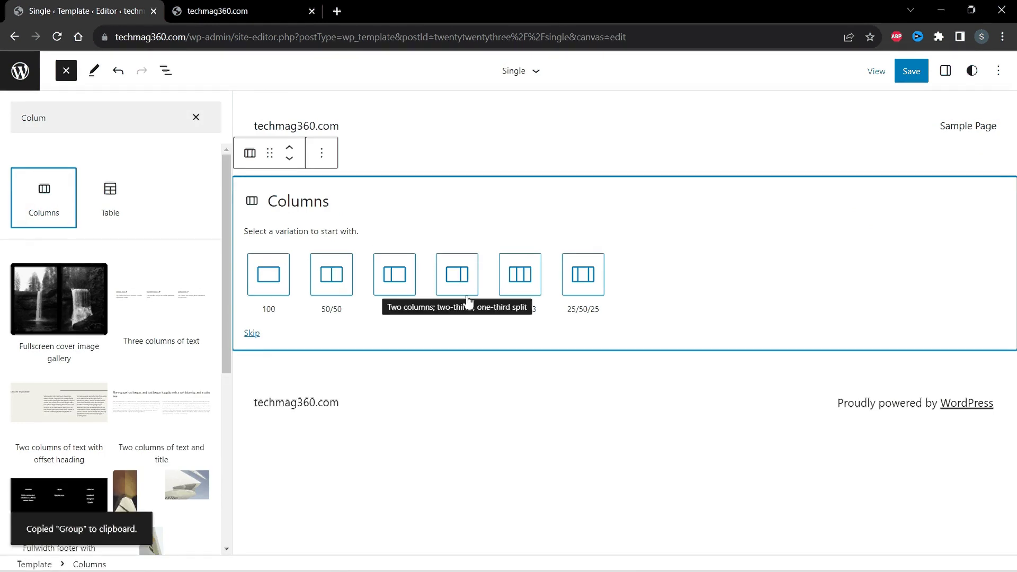
key(Escape)
click(237, 297)
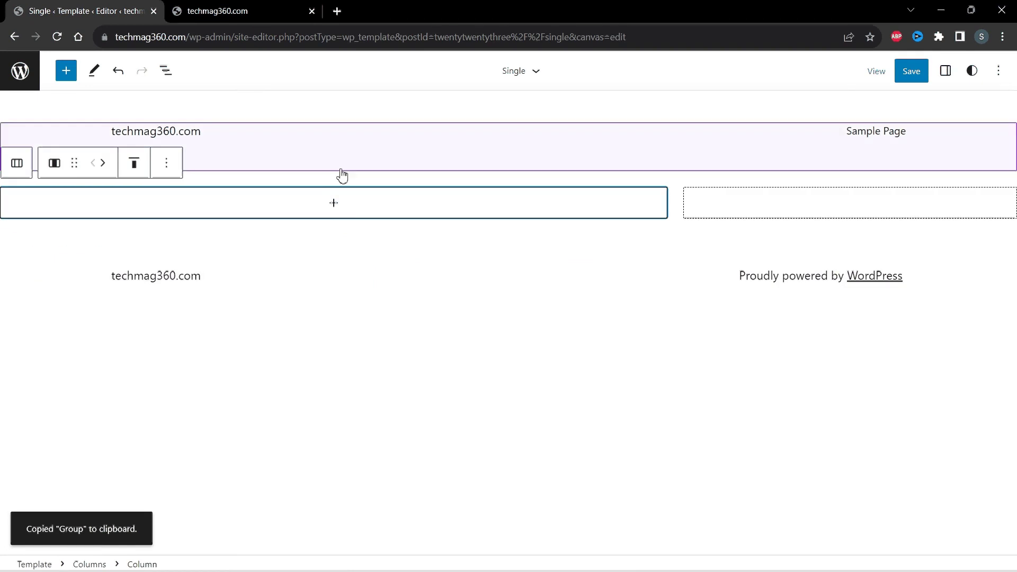
- Paste the copied Group block into the two-thirds column of the Single template
click(343, 209)
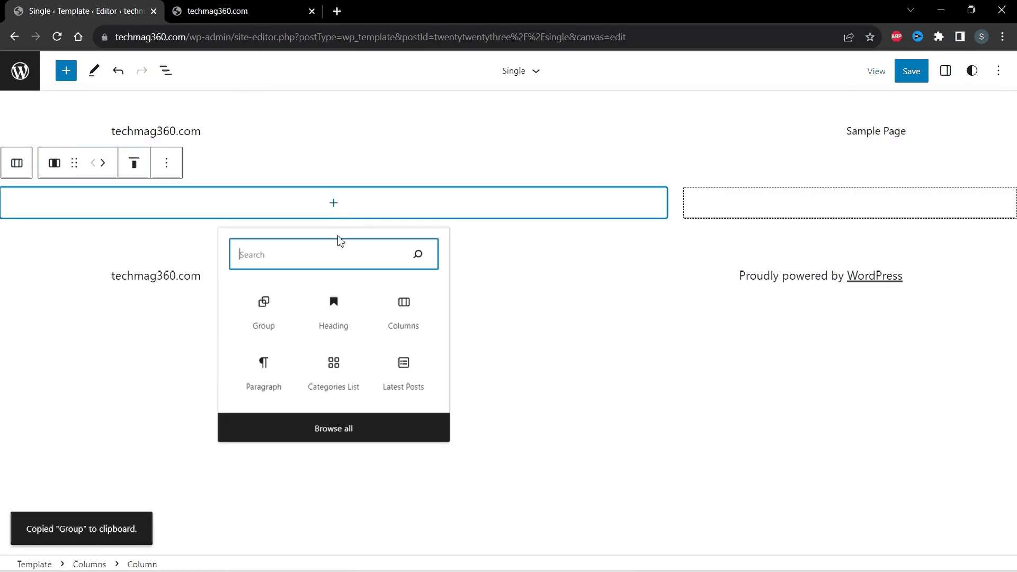
click(272, 368)
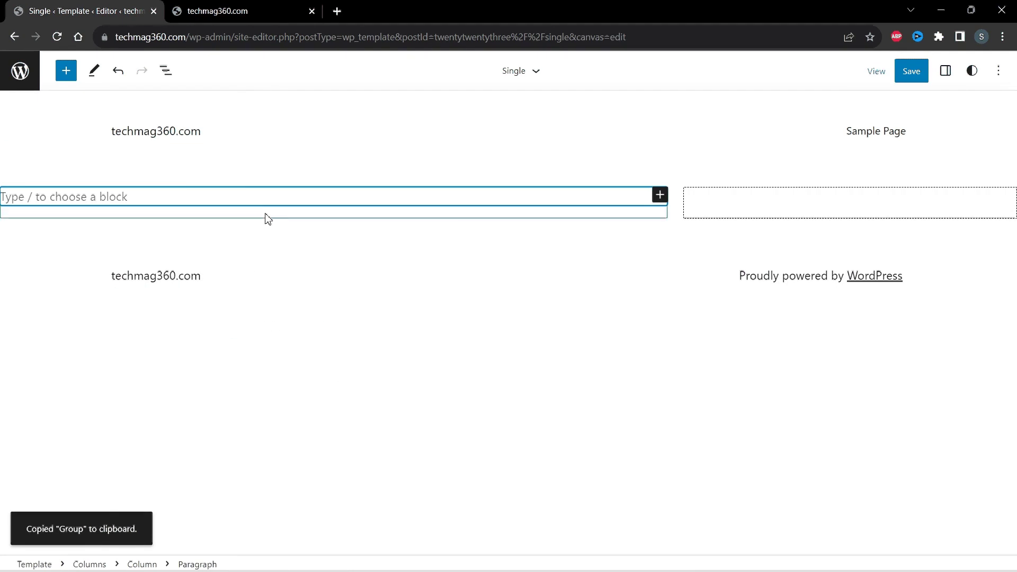
right_click(258, 198)
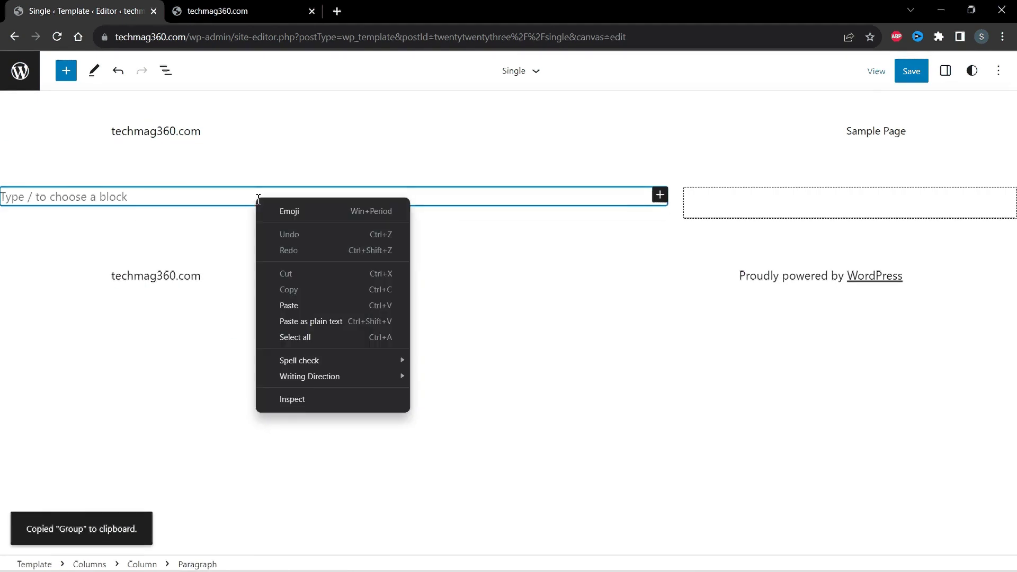
click(301, 311)
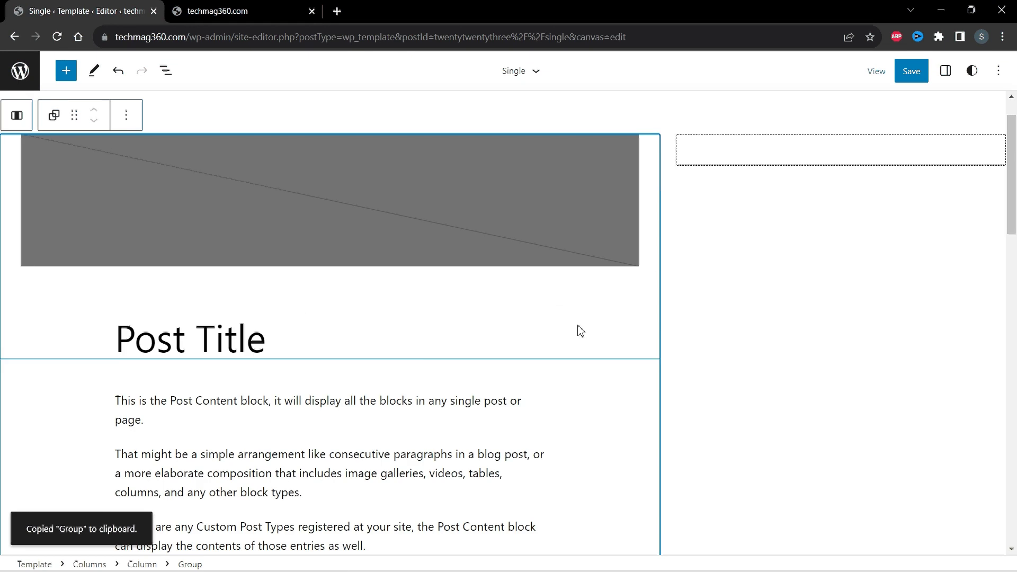
- Insert a Template Part block in the empty one-third column and choose the existing sidebar-right part for it
scroll(579, 331, up, 1)
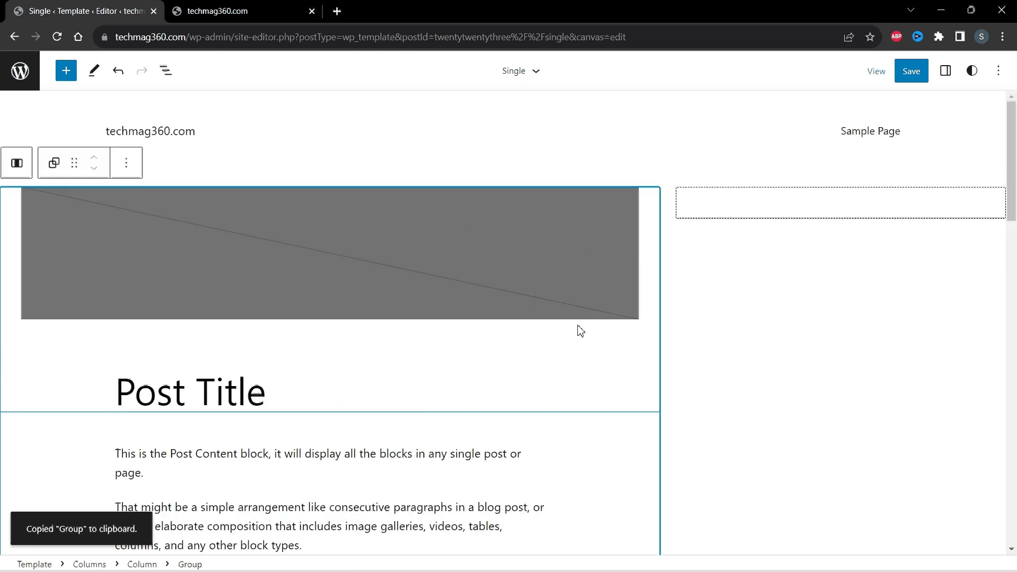
click(724, 210)
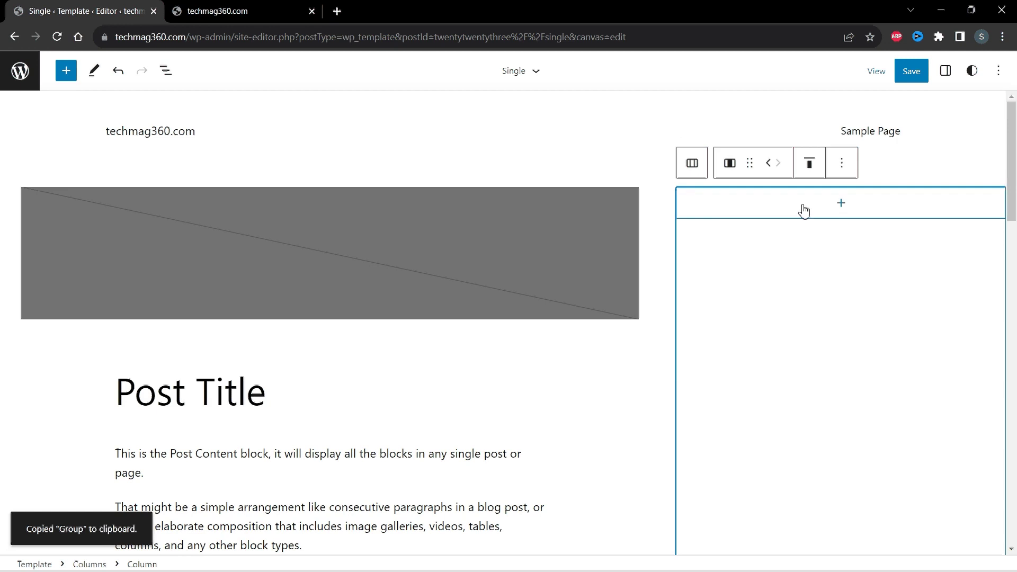
click(833, 203)
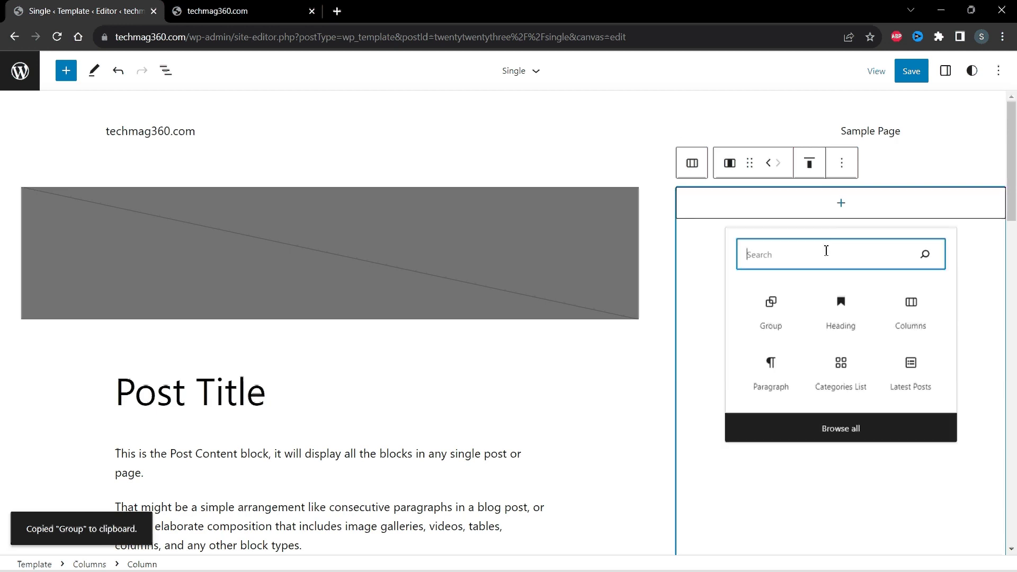
text(Templ)
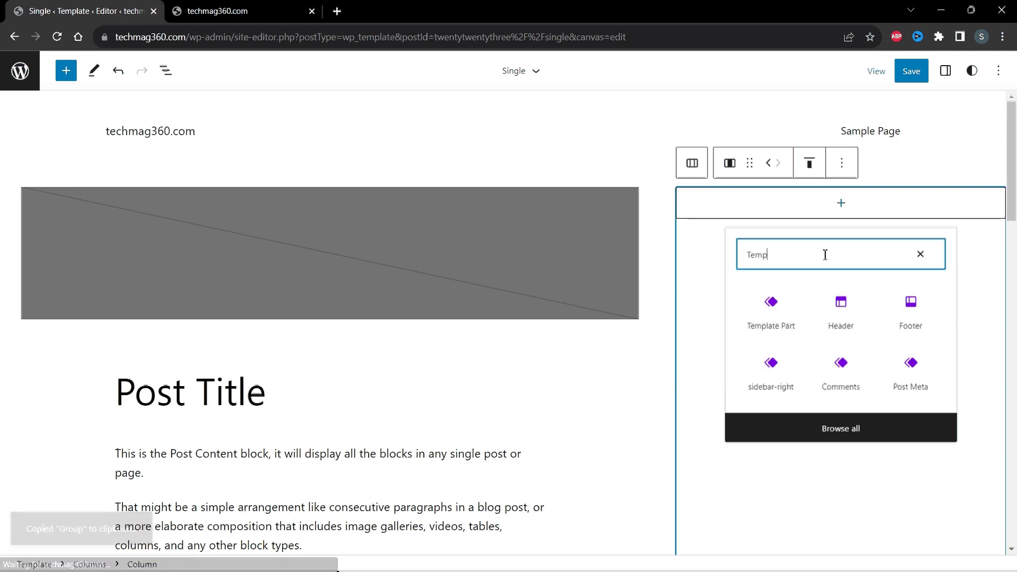
click(782, 312)
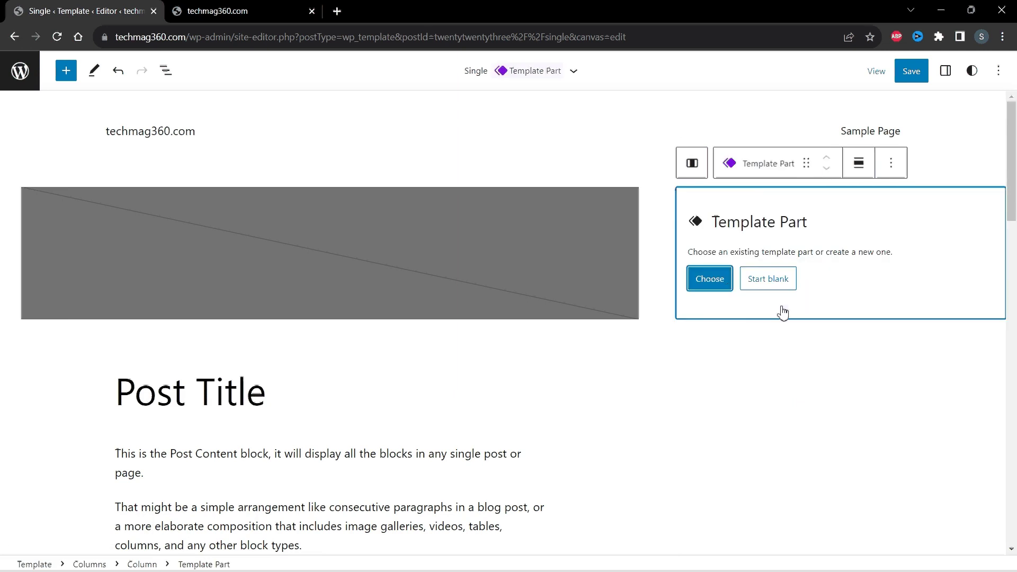
click(710, 277)
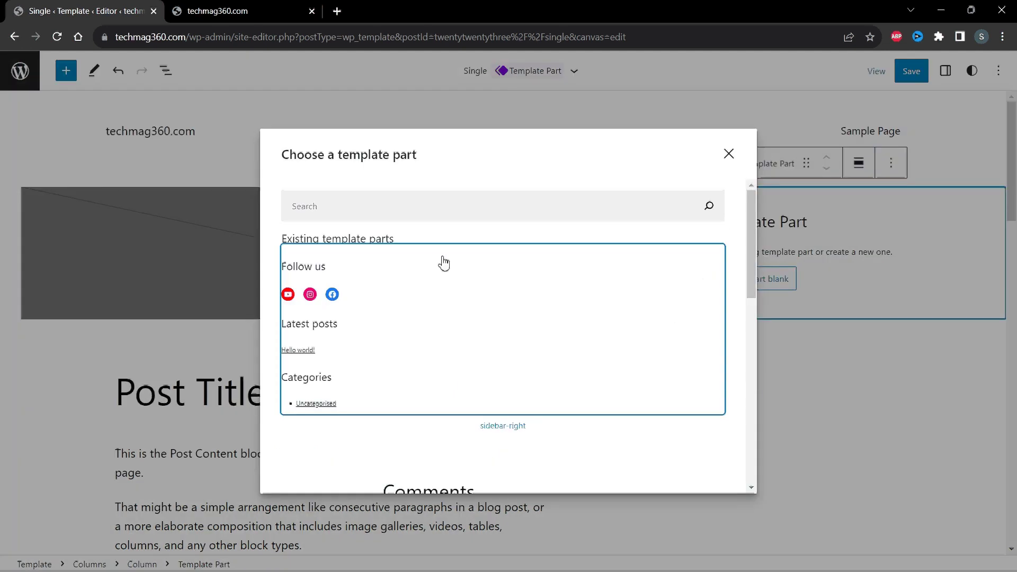
click(513, 354)
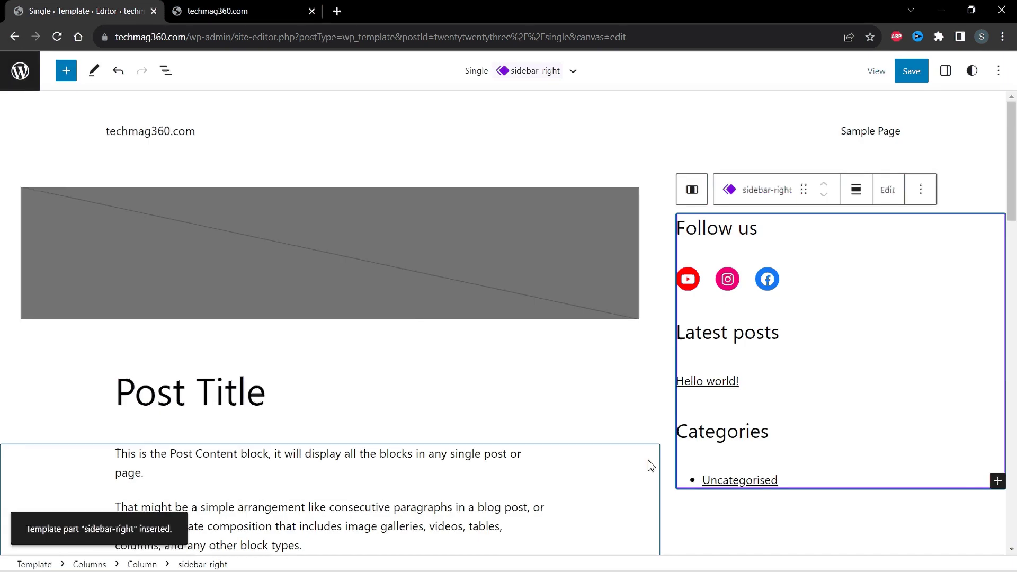
- Check the two-column layout and save the changes to the Single template
scroll(651, 466, down, 8)
scroll(652, 466, up, 8)
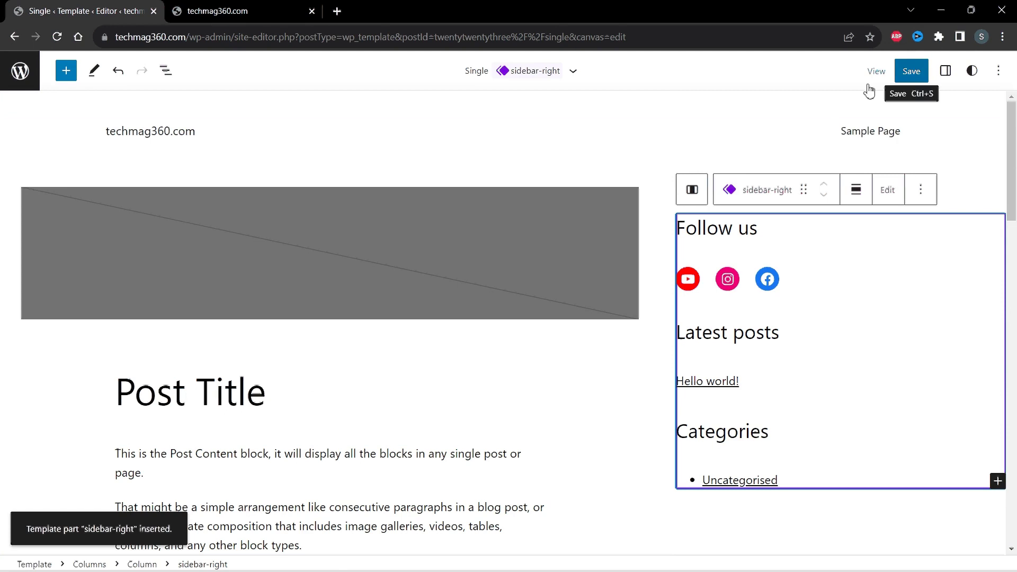
click(910, 72)
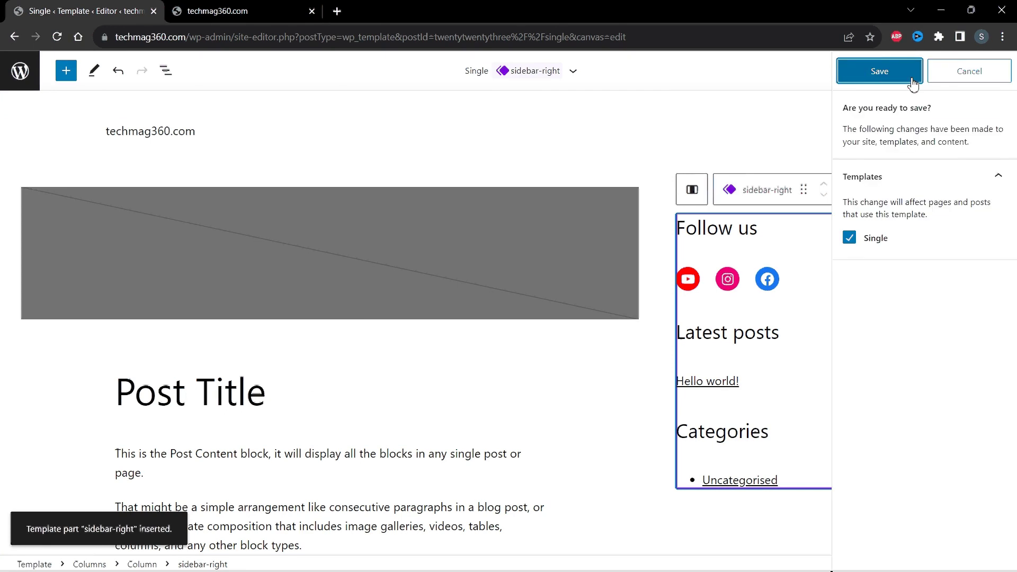
click(880, 71)
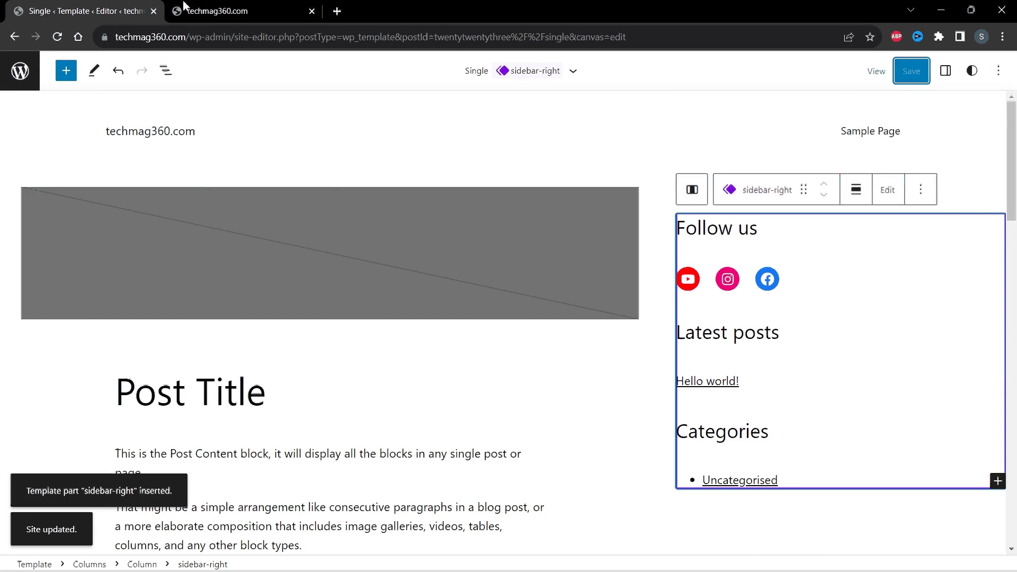
- Switch to the live site, reload the front page, and examine its content and sidebar layout
click(226, 6)
scroll(320, 296, up, 1)
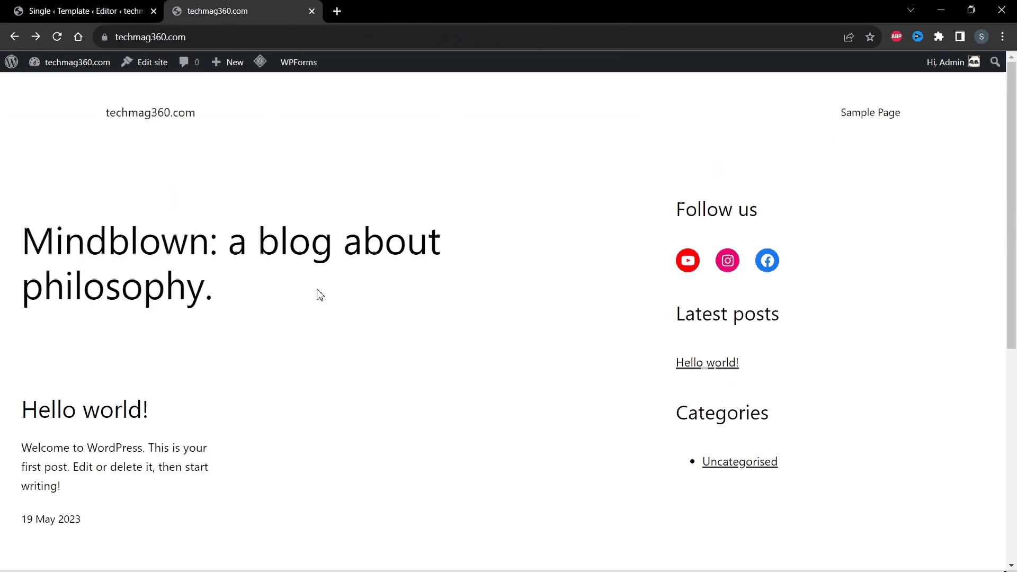
key(F5)
scroll(320, 295, down, 7)
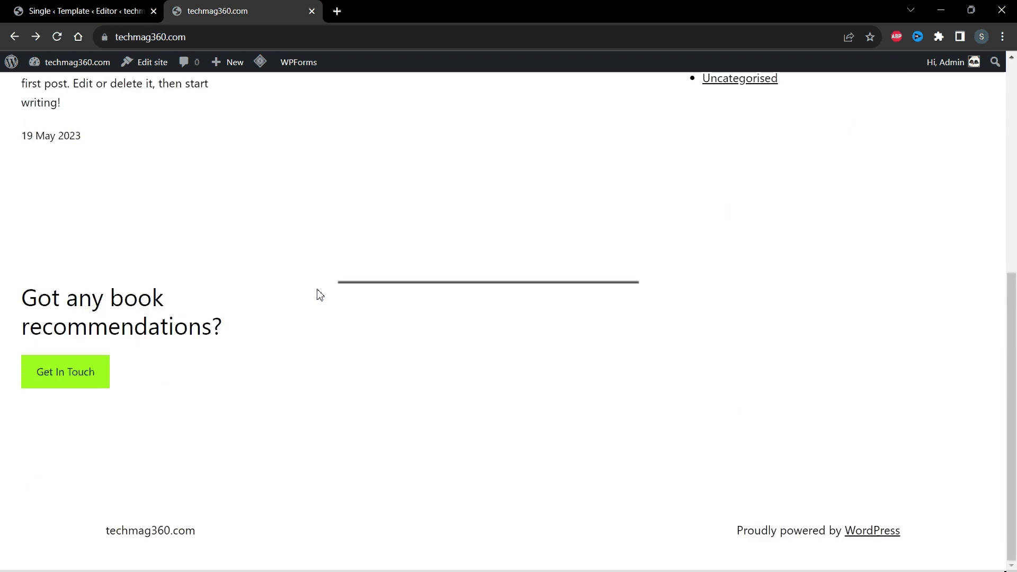
scroll(320, 295, up, 7)
scroll(320, 295, down, 7)
scroll(320, 295, up, 7)
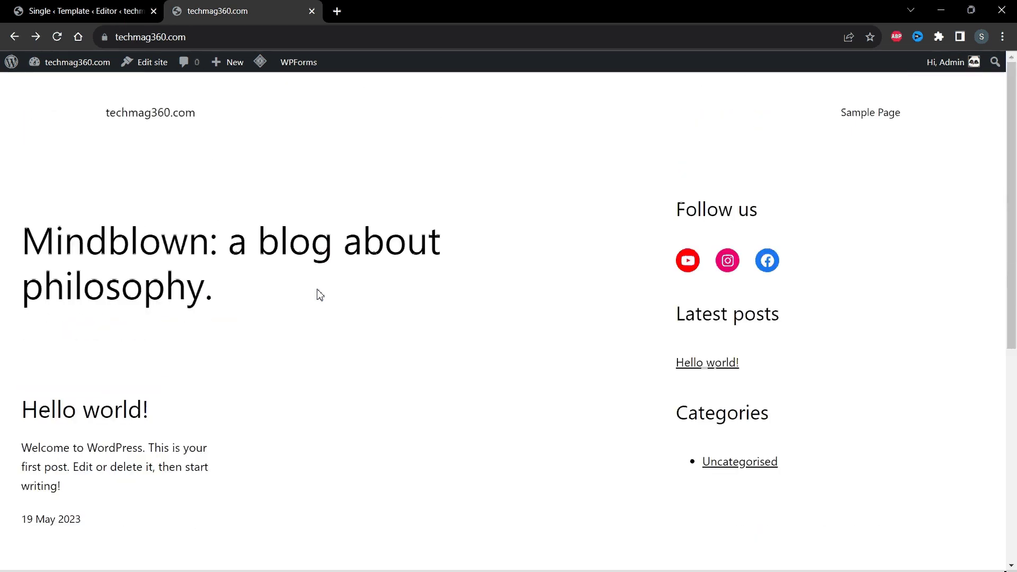
scroll(160, 343, down, 3)
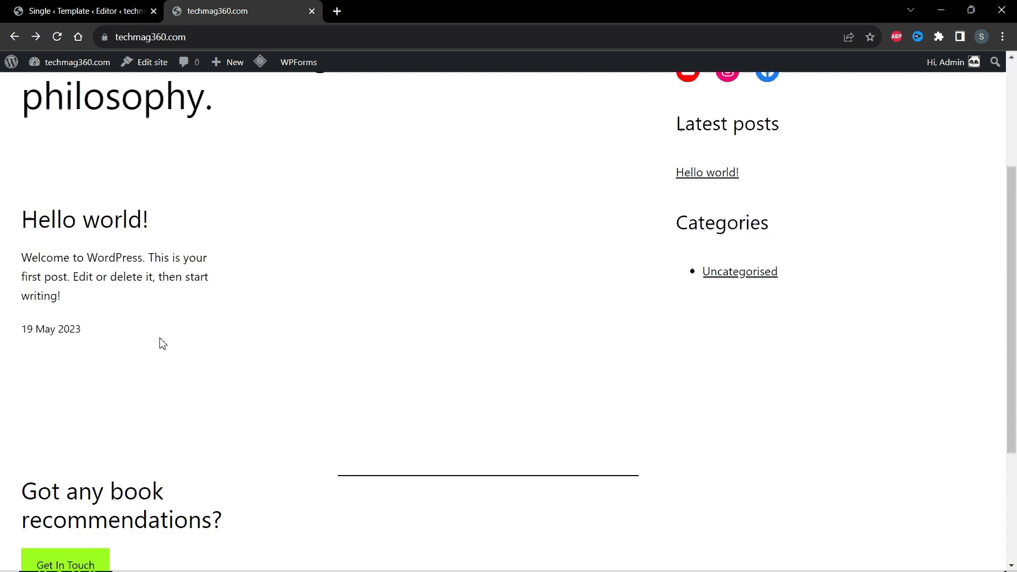
scroll(159, 342, up, 1)
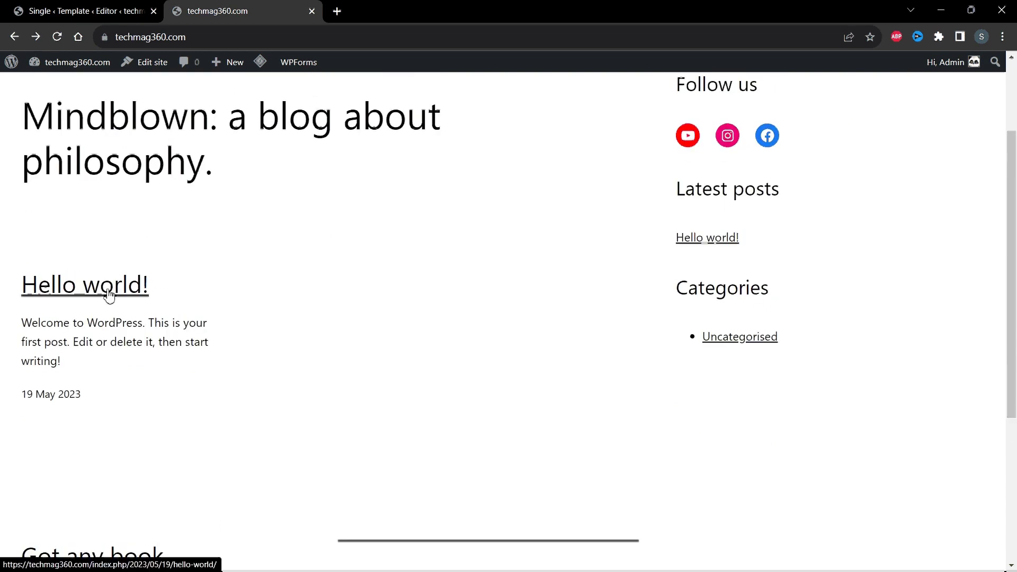
- Open the "Hello world!" post, examine its sidebar and comments layout, and return to the front page
click(108, 294)
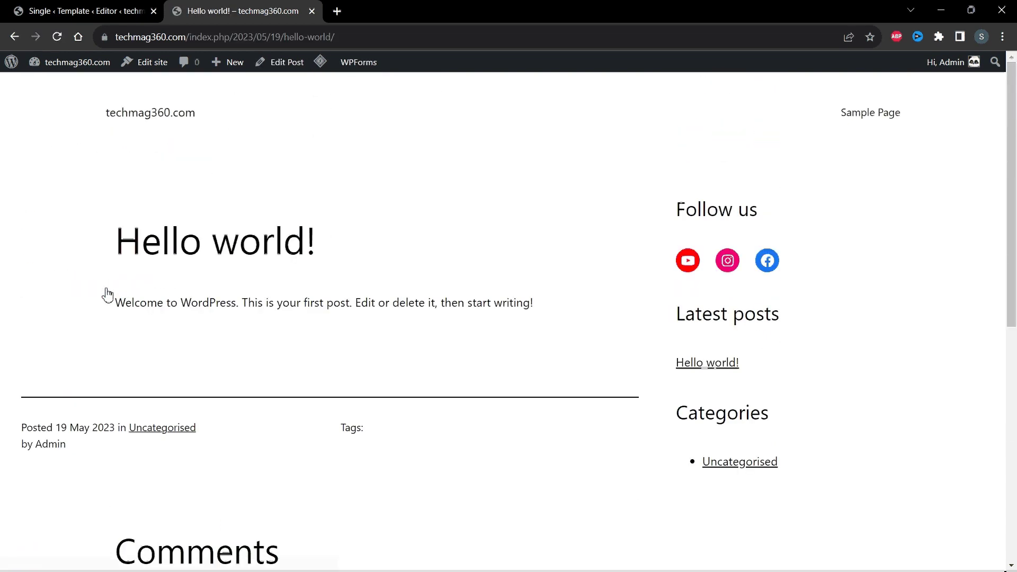
scroll(419, 289, down, 3)
scroll(418, 289, up, 3)
scroll(222, 331, down, 5)
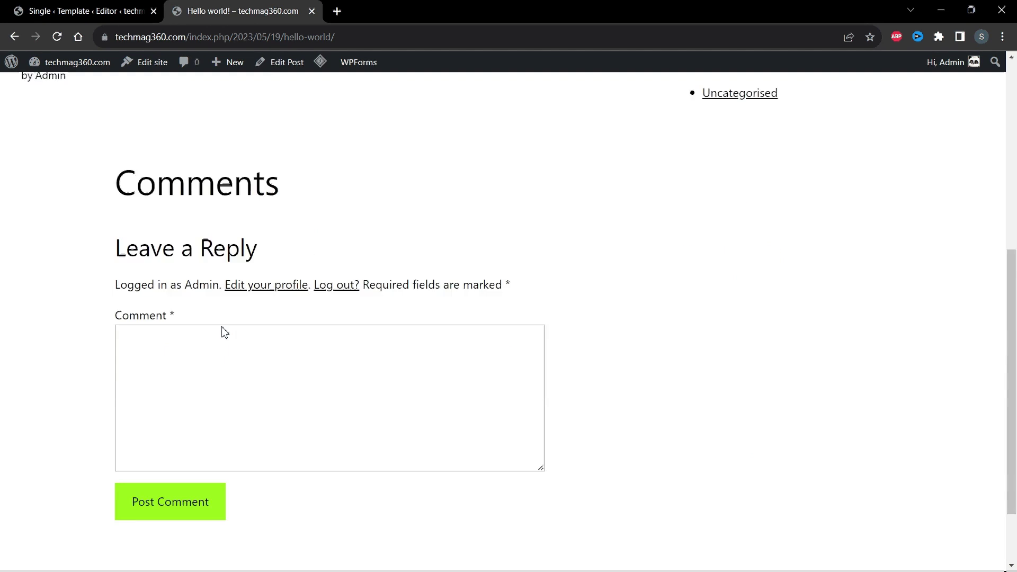
scroll(222, 332, up, 5)
click(170, 113)
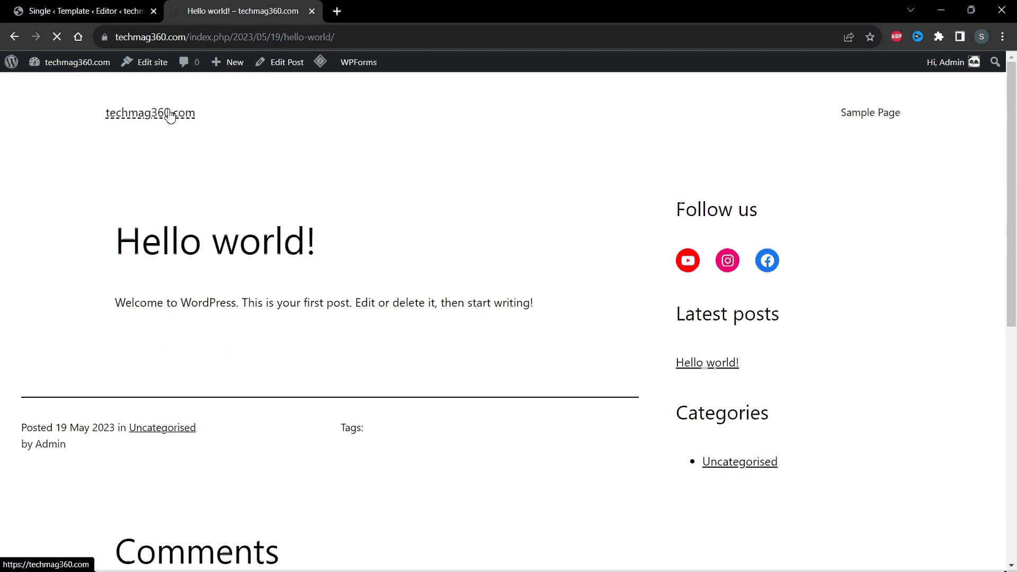
- Review the front page's full layout from header to footer, and switch back to the site editor
scroll(300, 286, down, 7)
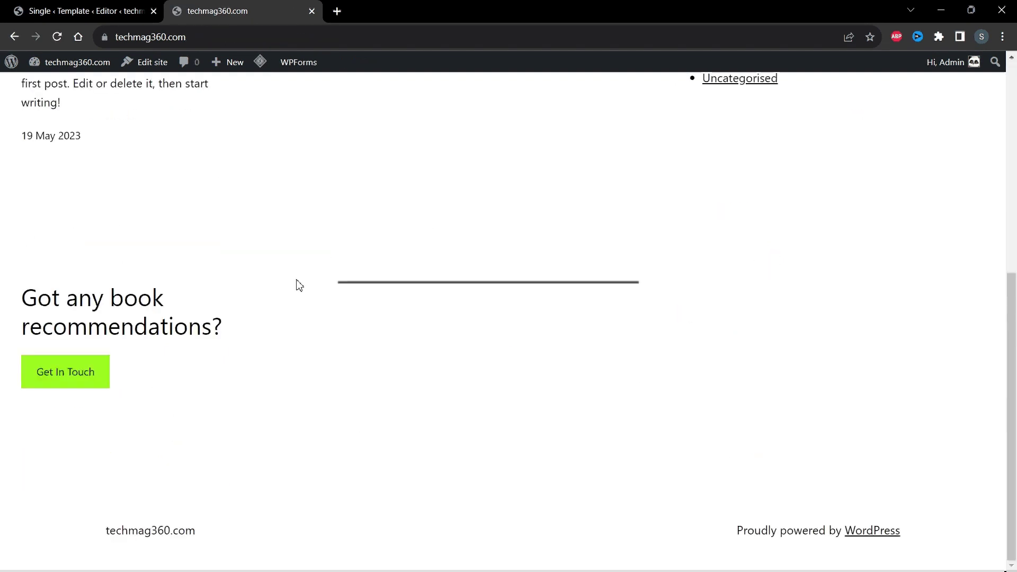
scroll(299, 285, up, 7)
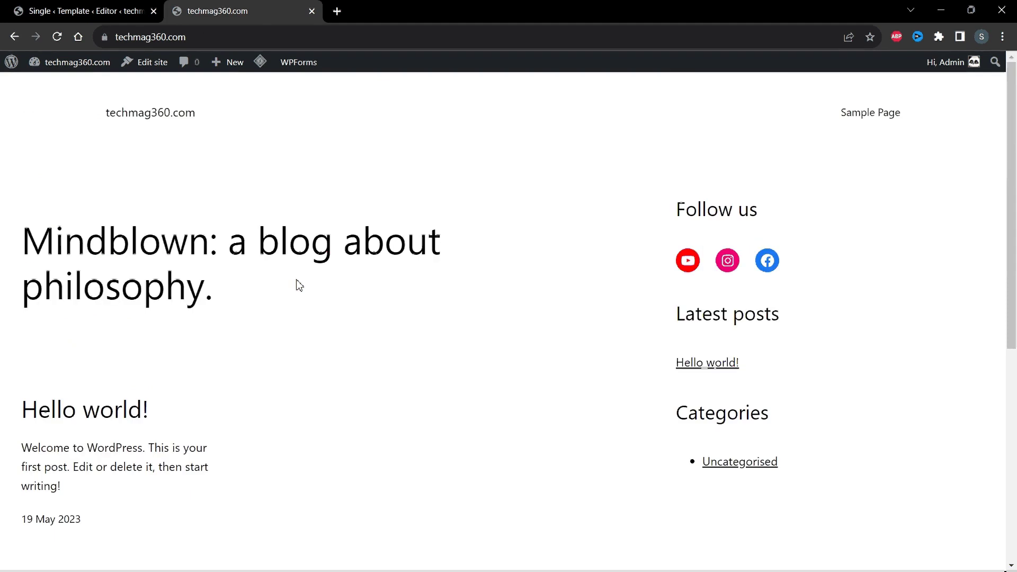
click(114, 8)
click(209, 8)
scroll(229, 309, down, 7)
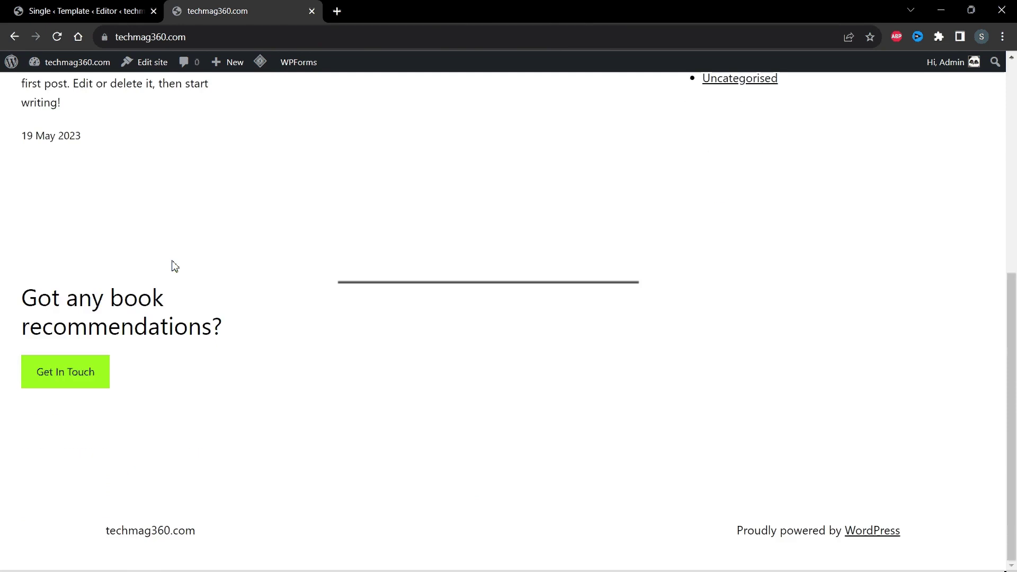
scroll(173, 266, up, 7)
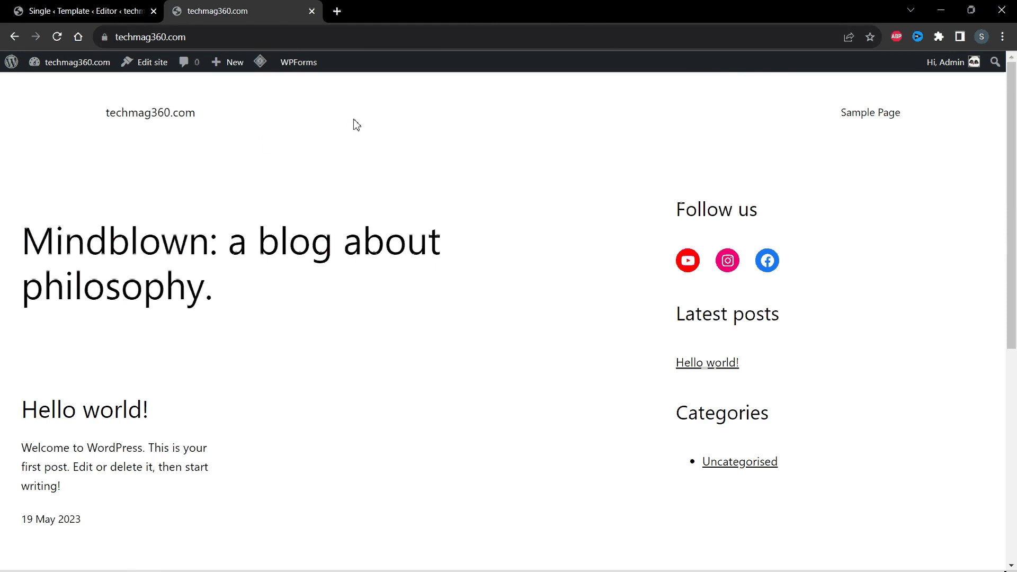
scroll(339, 159, down, 7)
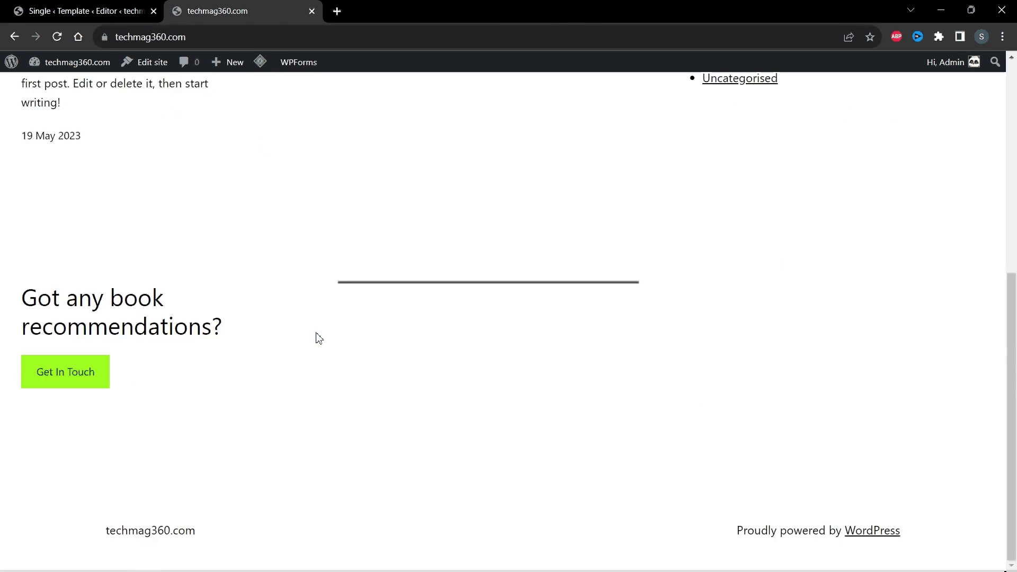
scroll(318, 338, up, 7)
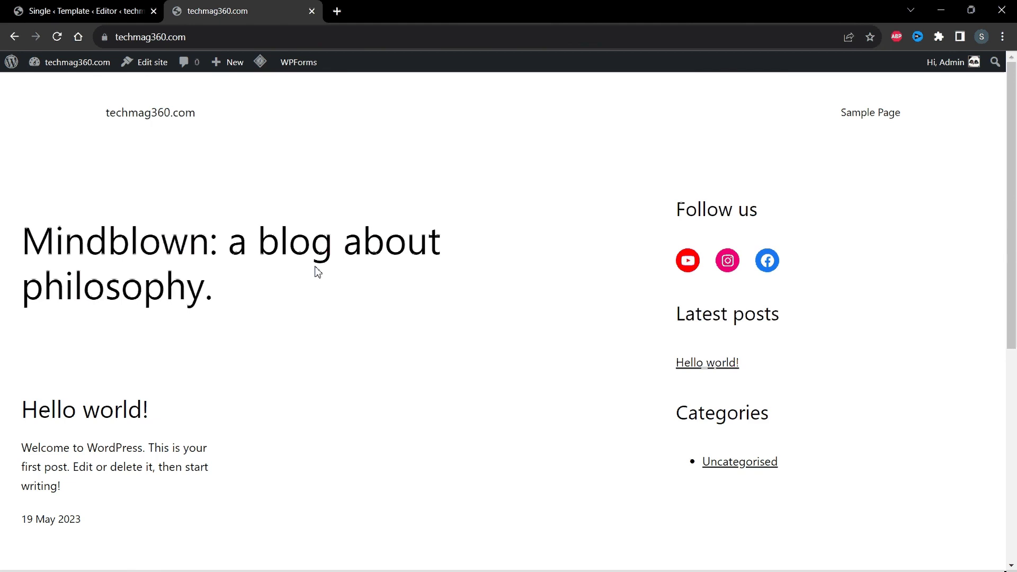
scroll(313, 180, down, 3)
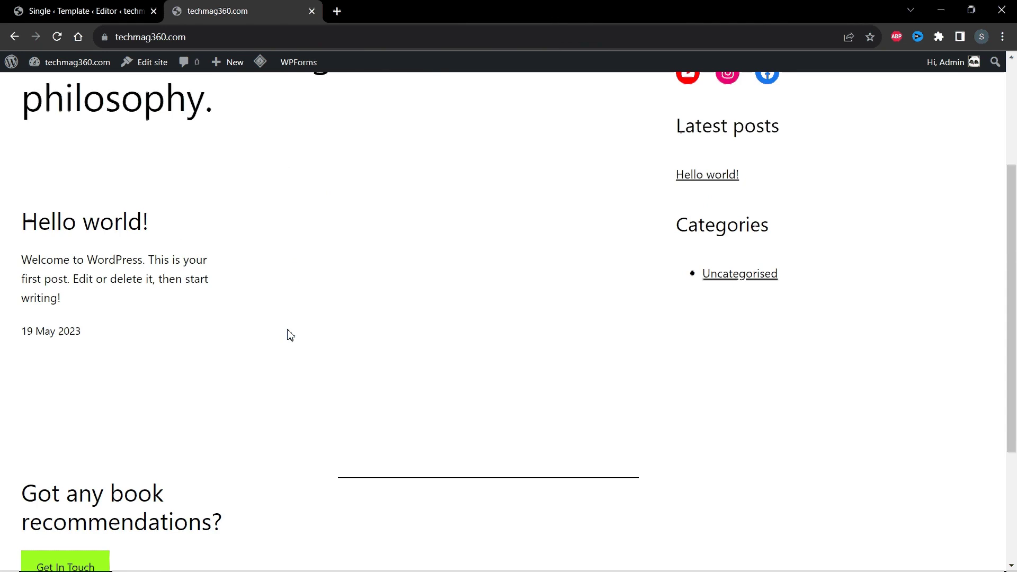
scroll(281, 230, down, 4)
scroll(281, 230, up, 7)
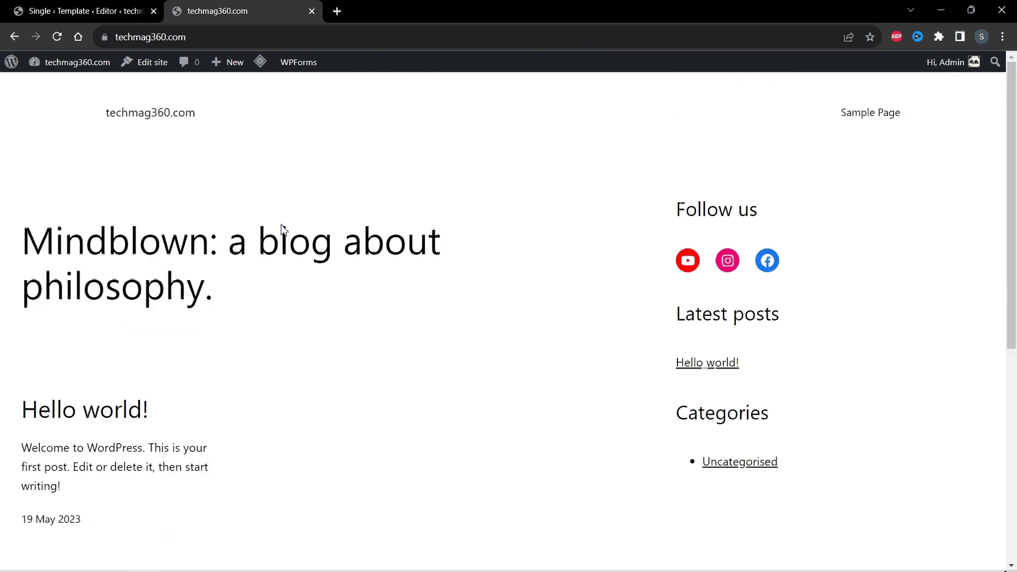
click(118, 5)
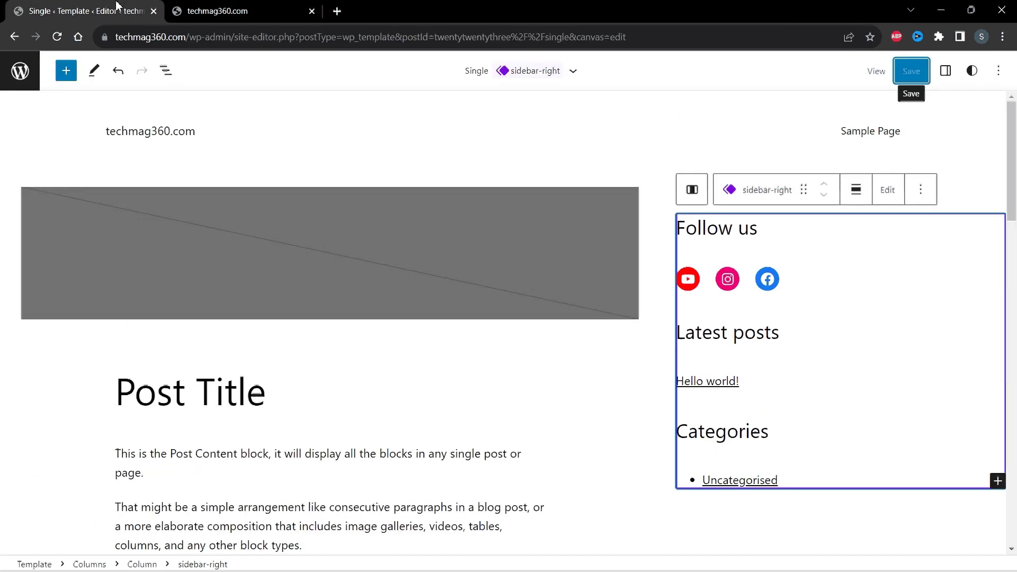